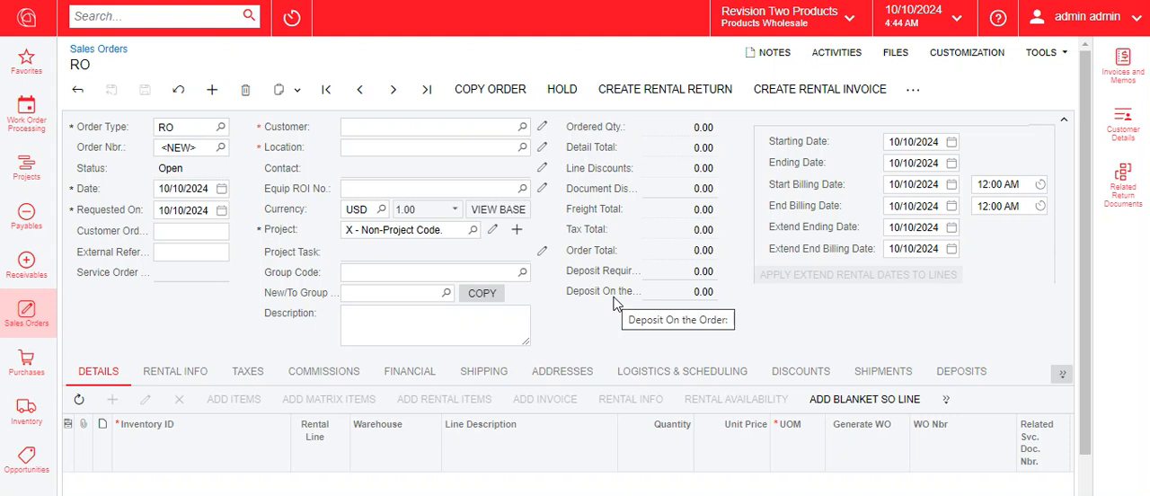
Find Kellington Construction in the customer list and assign it as the customer of the new RO order
click(528, 126)
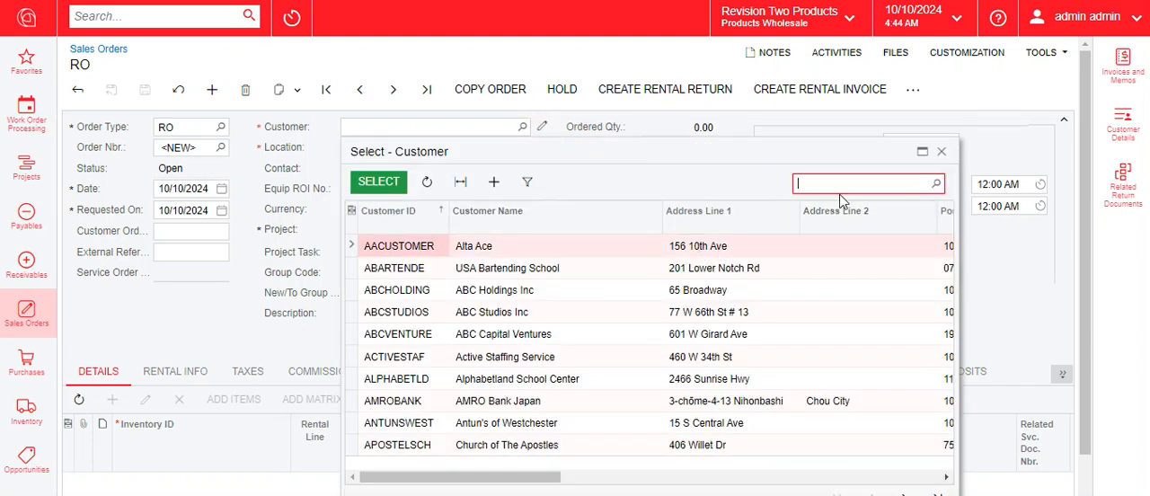
text(kelling)
click(428, 258)
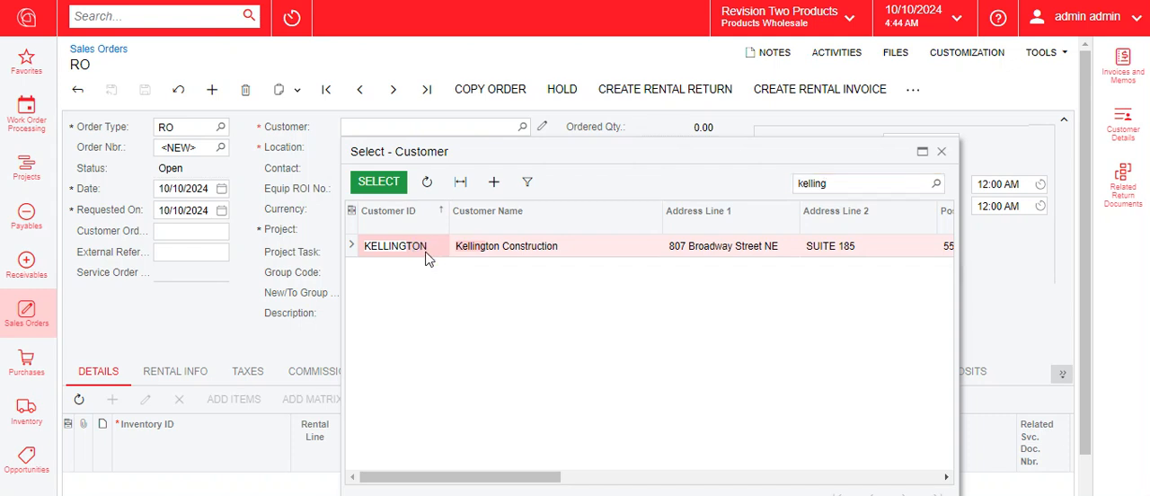
double_click(428, 258)
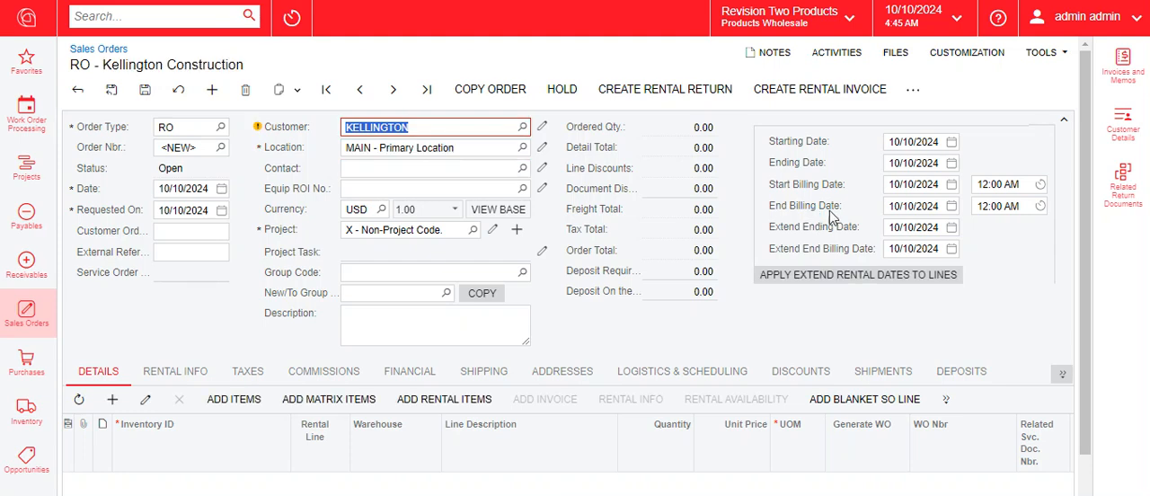
Add an order line for inventory item ASC D604 10M FRAME with a quantity of 1
click(1064, 118)
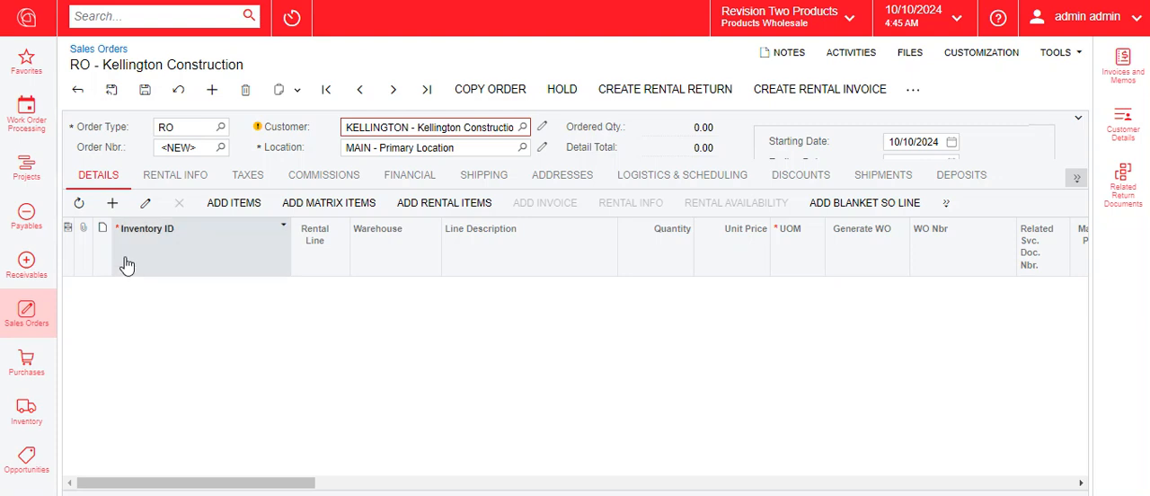
click(112, 204)
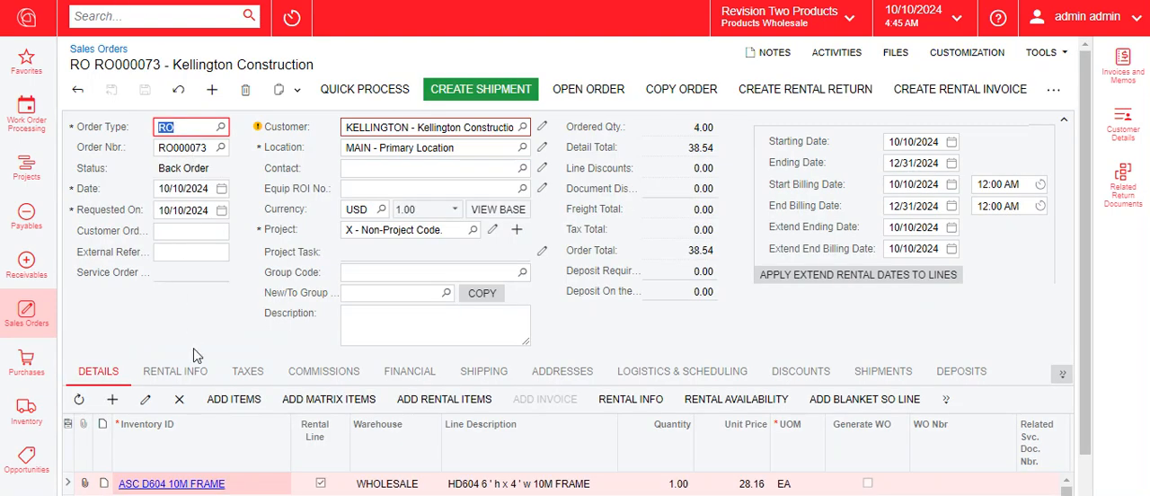
click(1064, 119)
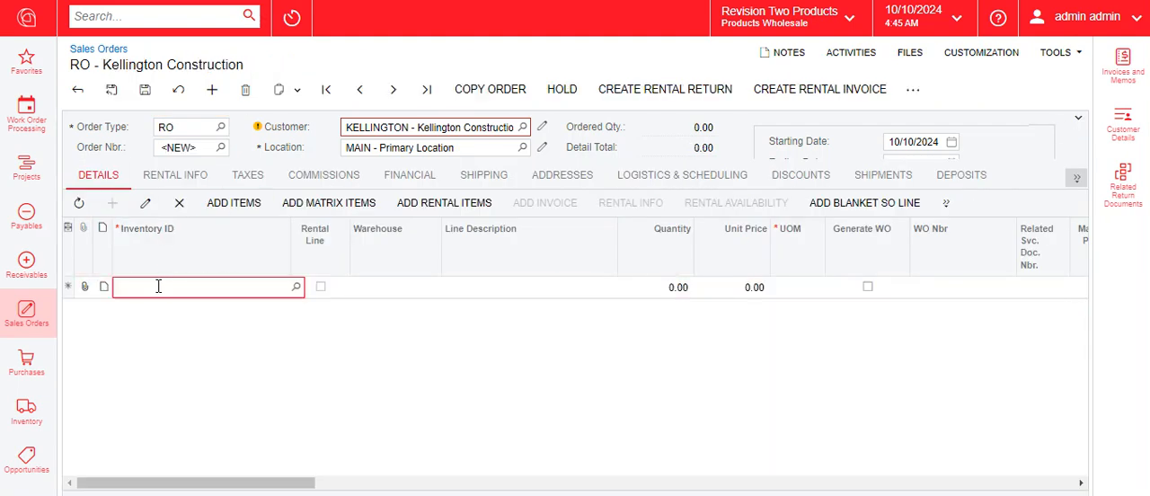
text(ASC D604 10M FRAME)
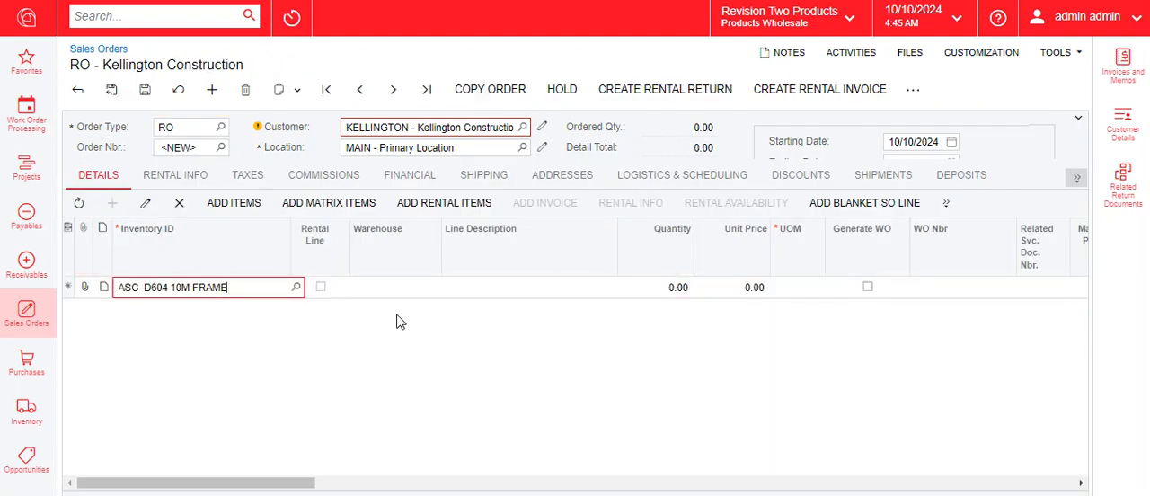
click(665, 288)
text(1)
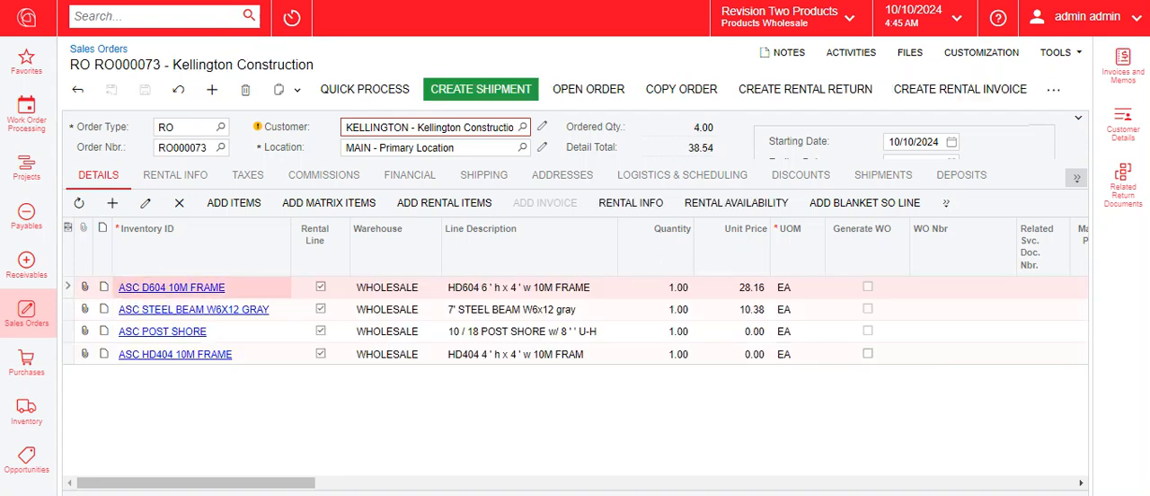
Add a second order line for ASC STEEL BEAM W6X12 GRAY with a quantity of 1 and save the order
click(279, 310)
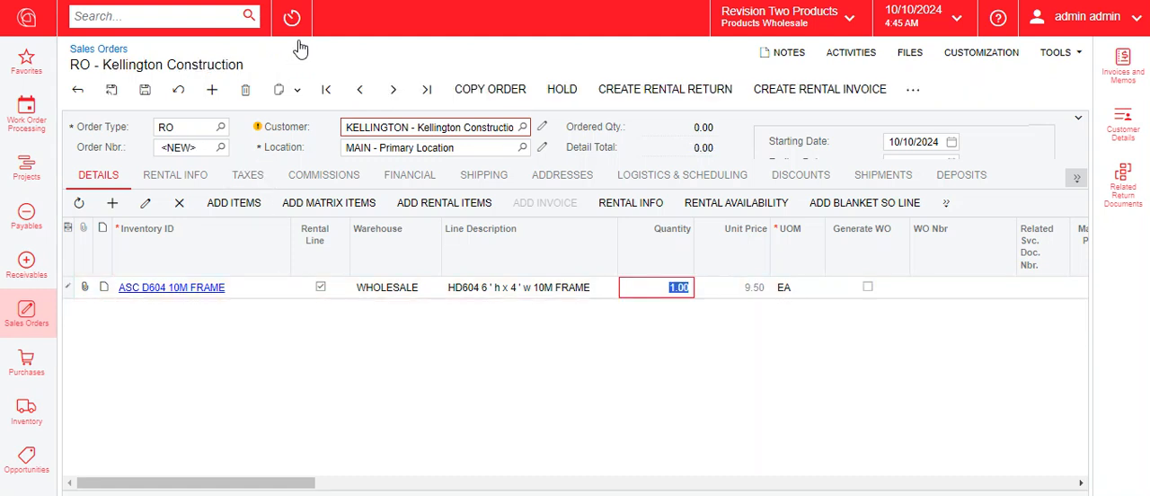
click(112, 203)
click(206, 311)
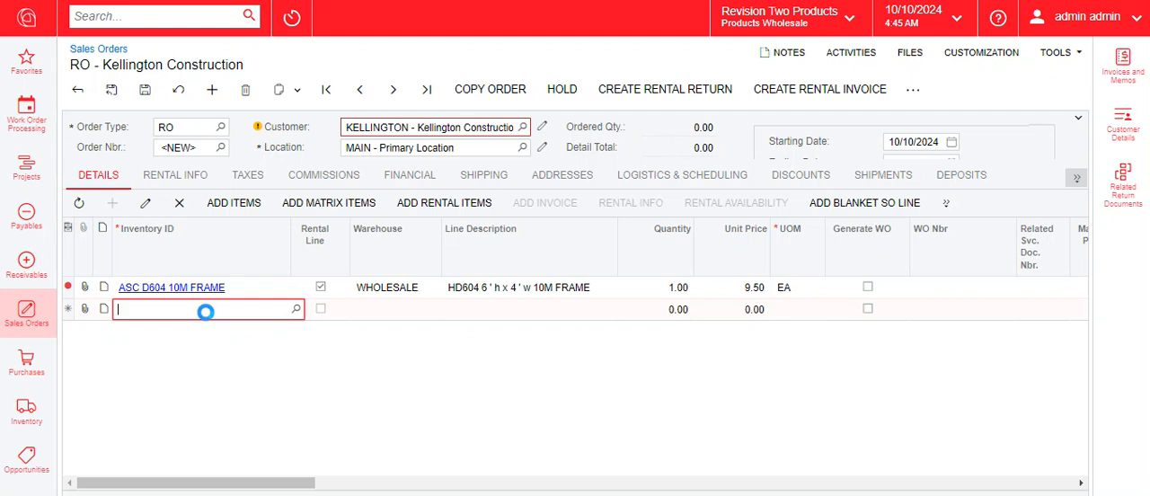
click(207, 311)
text(ASC STEEL BEAM W6X12 GRAY)
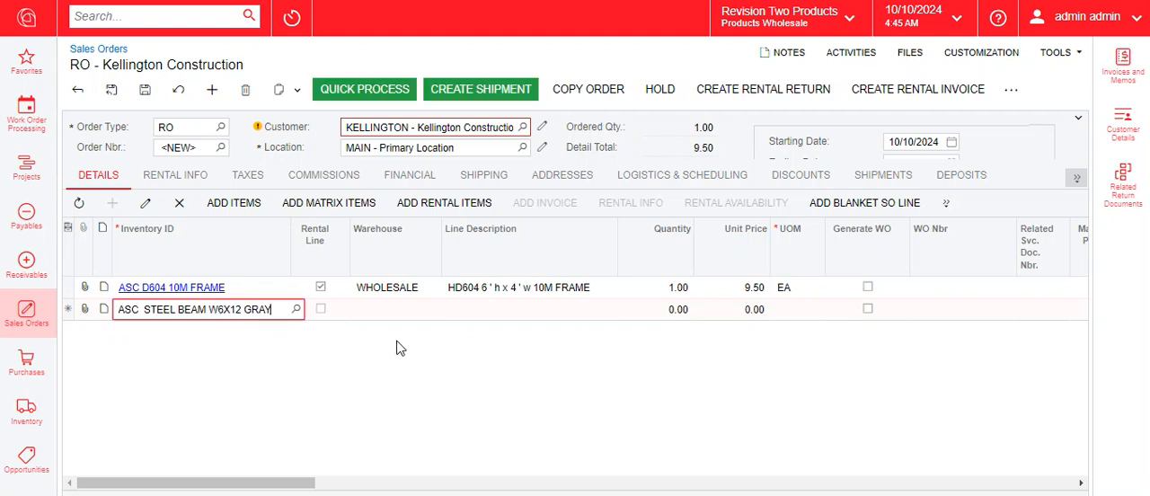
click(666, 313)
text(1)
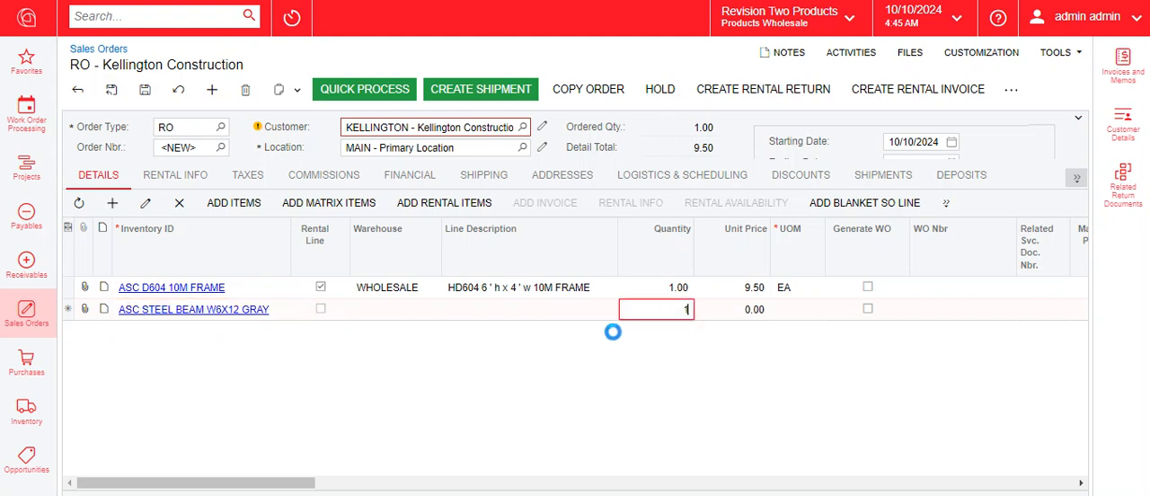
click(144, 90)
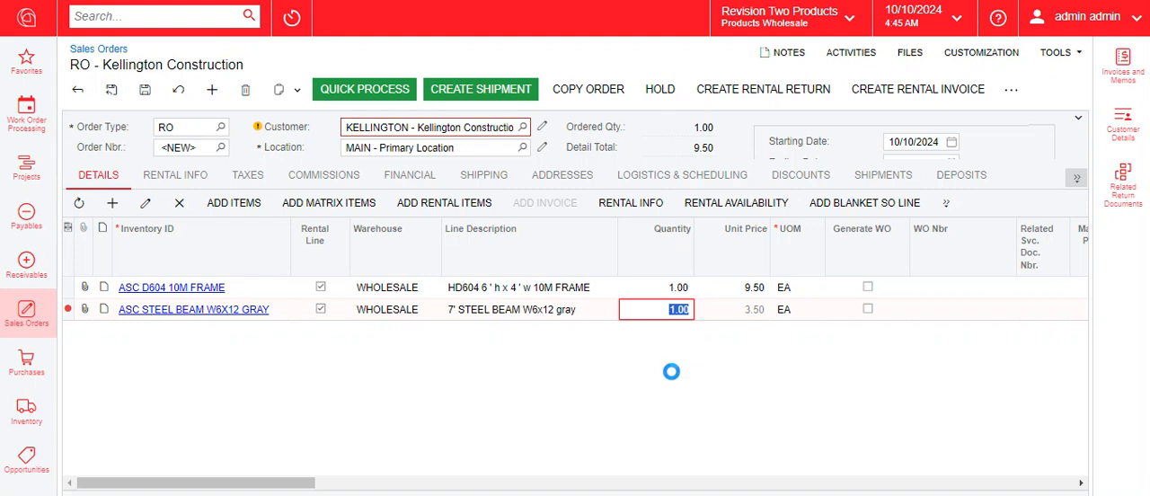
Set both the Ending Date and the End Billing Date in the order's rental information to 12/31/2024
click(163, 183)
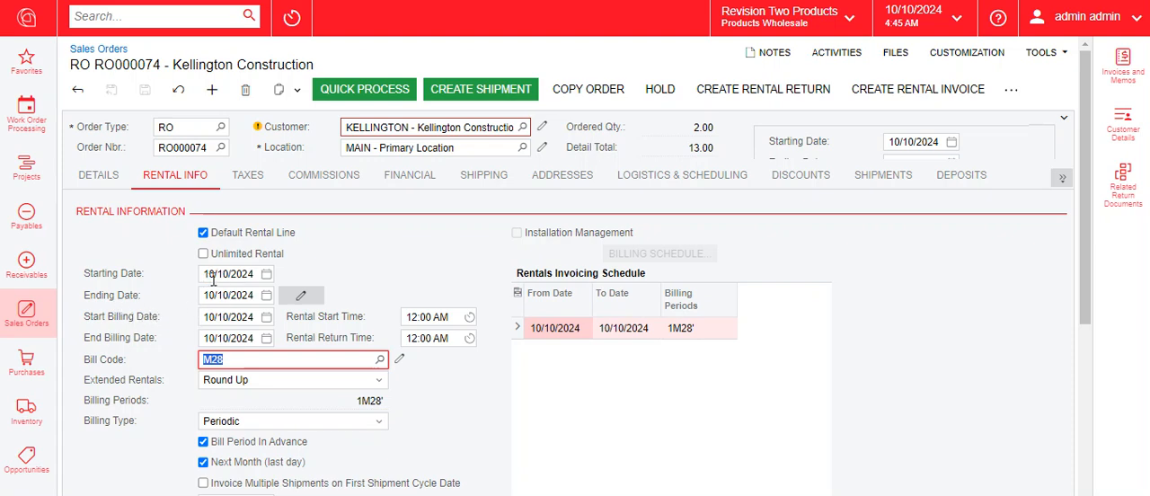
click(266, 296)
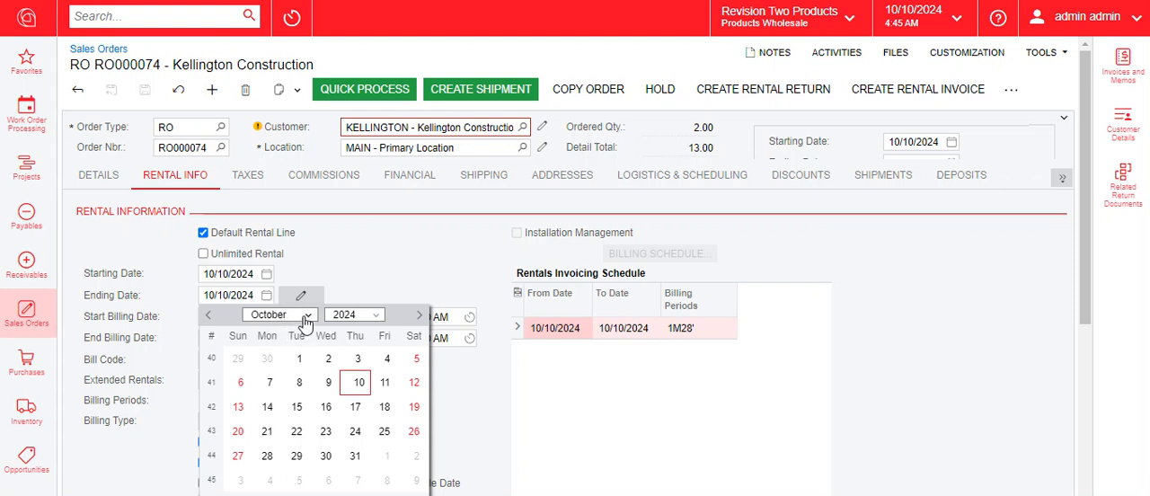
click(306, 316)
click(289, 294)
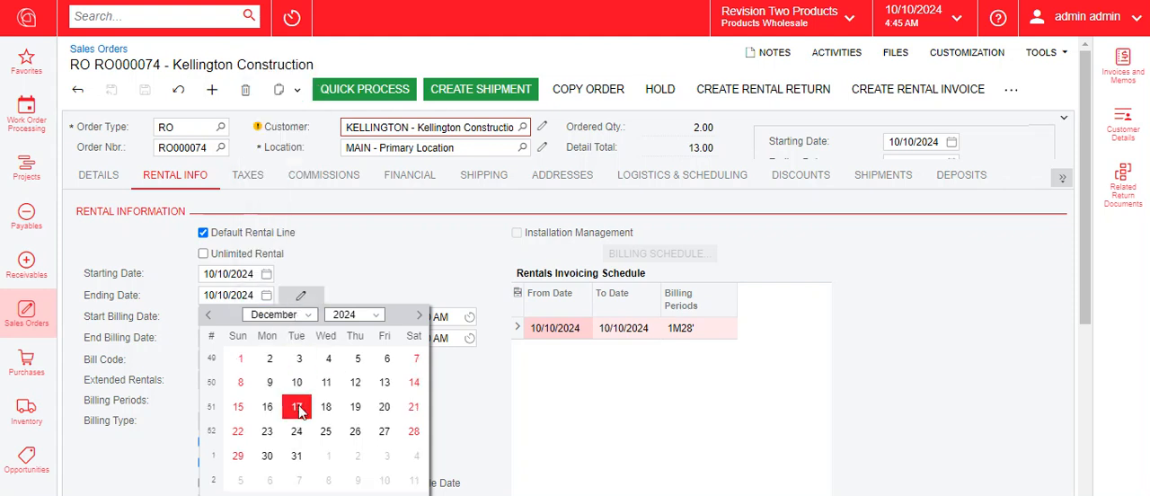
click(298, 457)
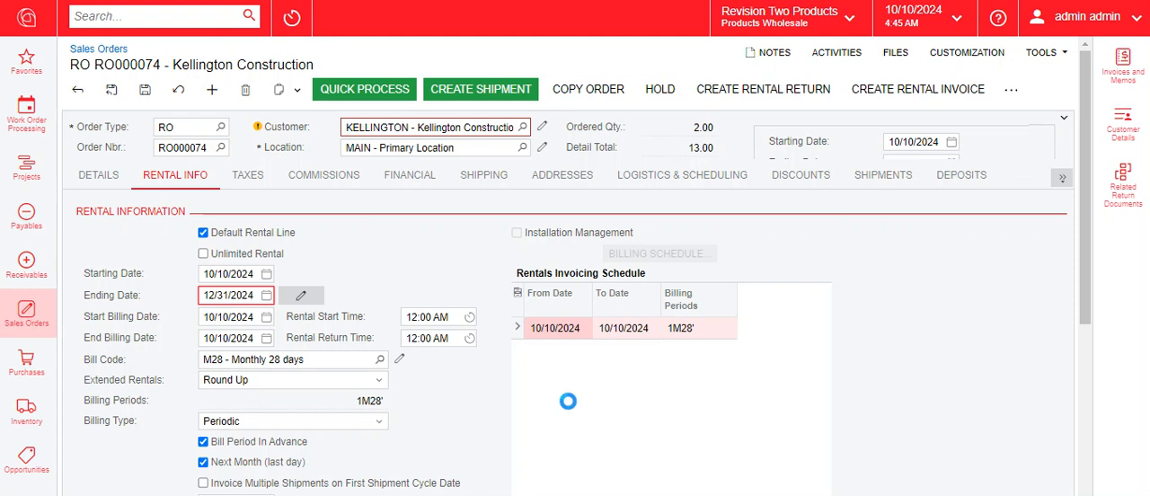
click(267, 338)
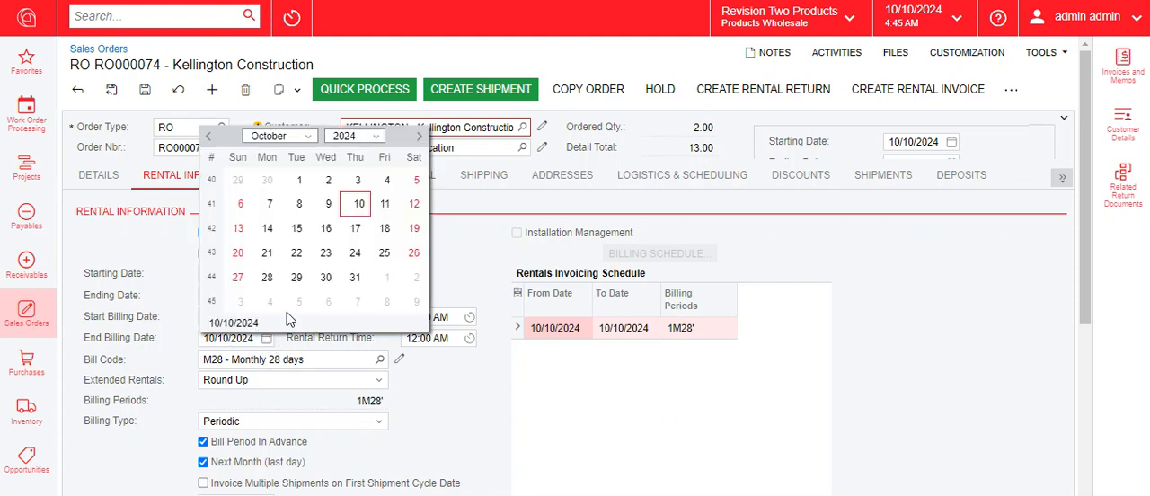
click(308, 136)
click(274, 380)
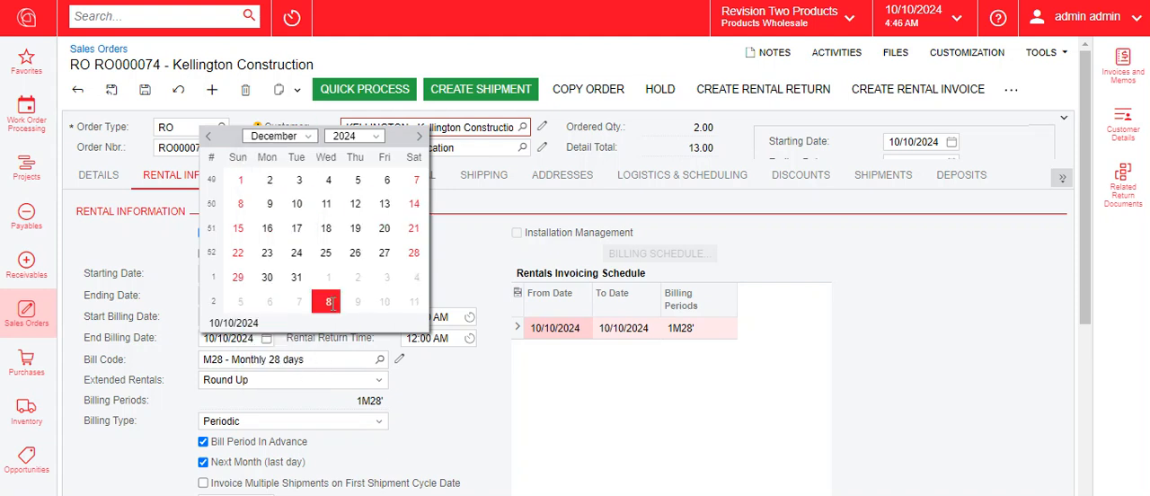
click(297, 278)
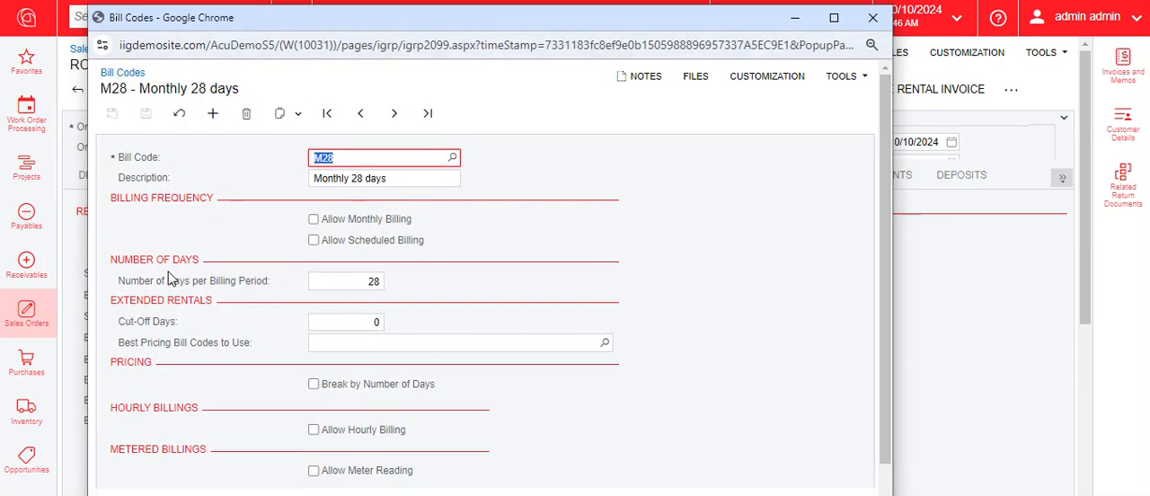
Check the number of days per billing period in the M28 bill code and close its window
click(359, 282)
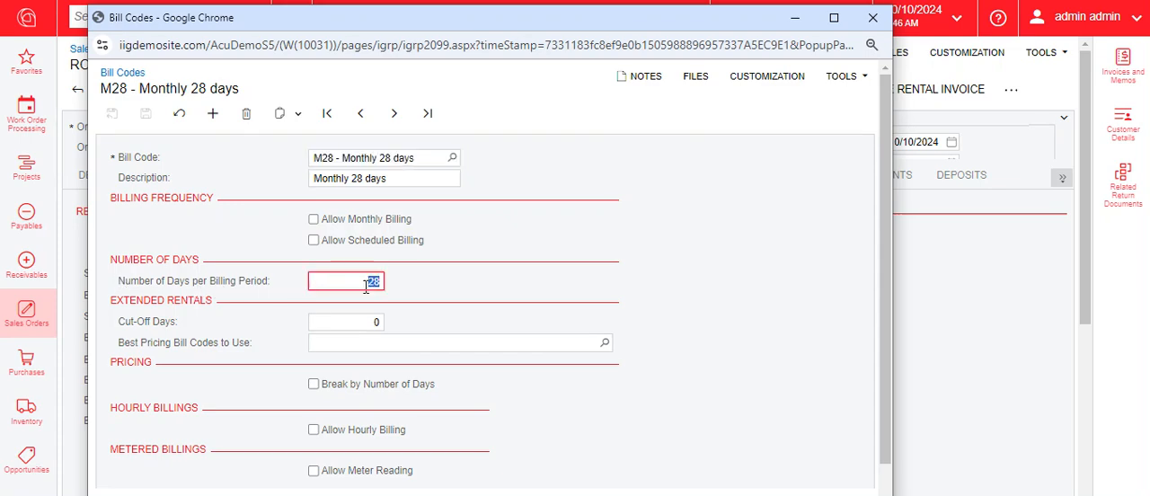
click(871, 20)
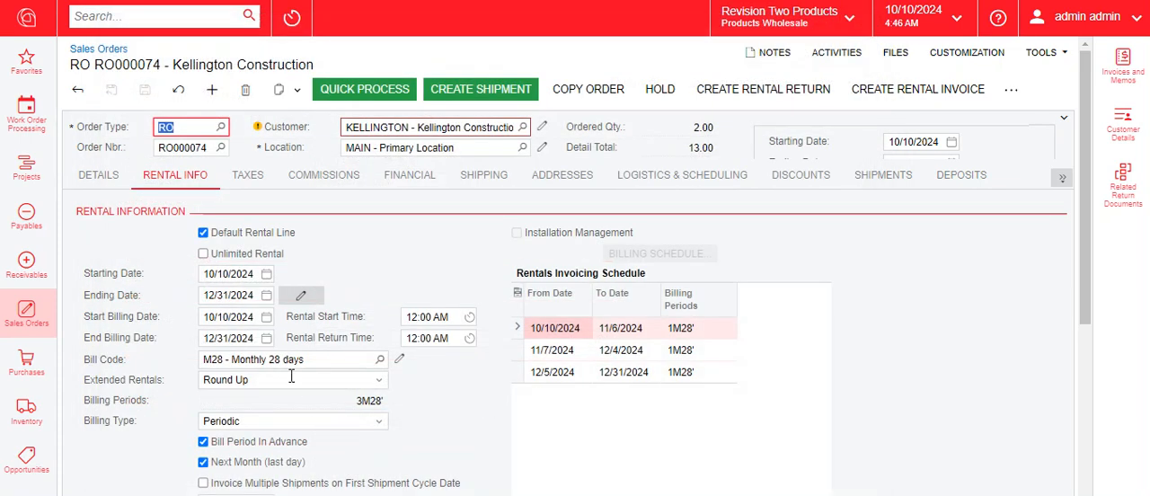
Set Extended Rentals to Pro-Rate in the order's rental information and save the order
click(379, 380)
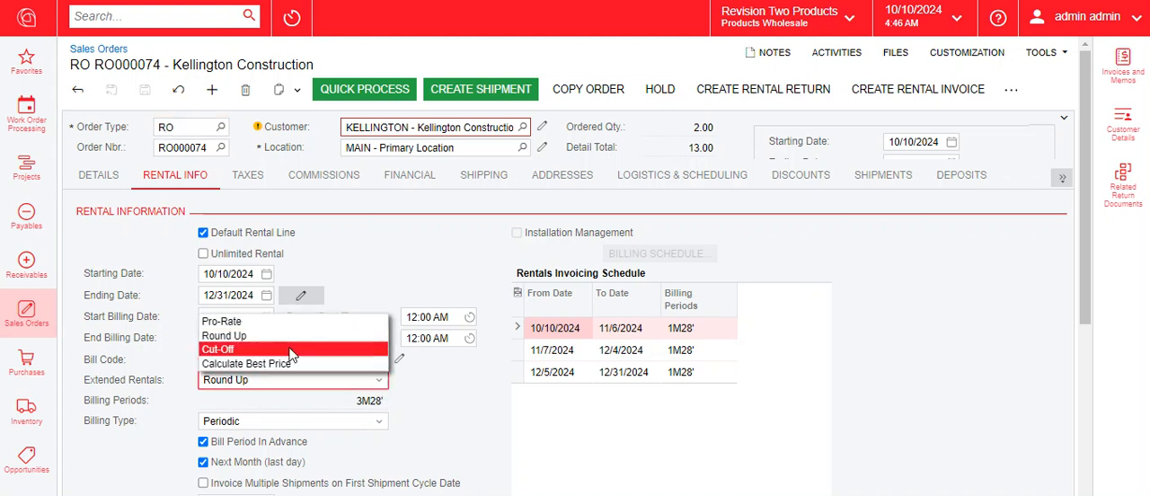
click(294, 318)
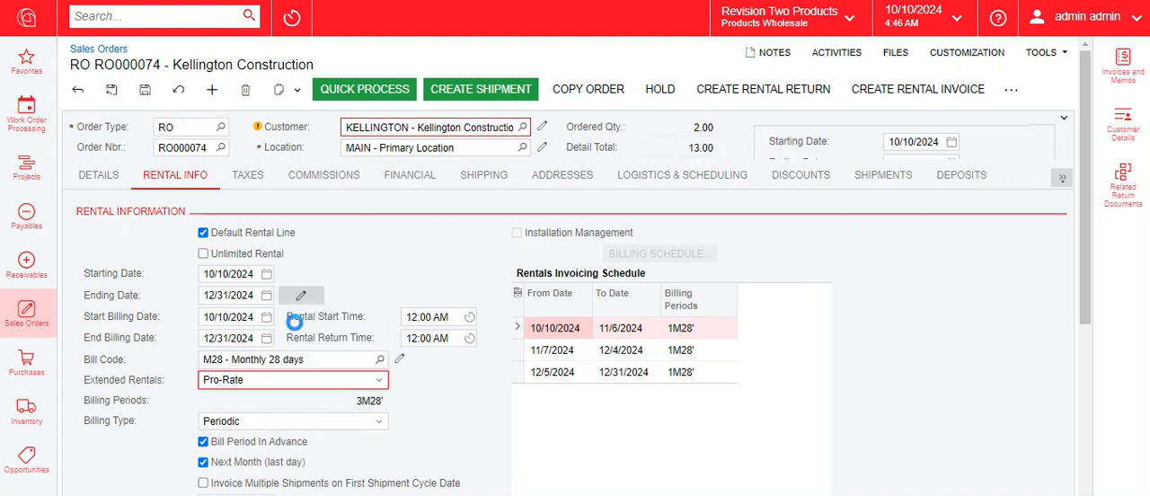
click(232, 444)
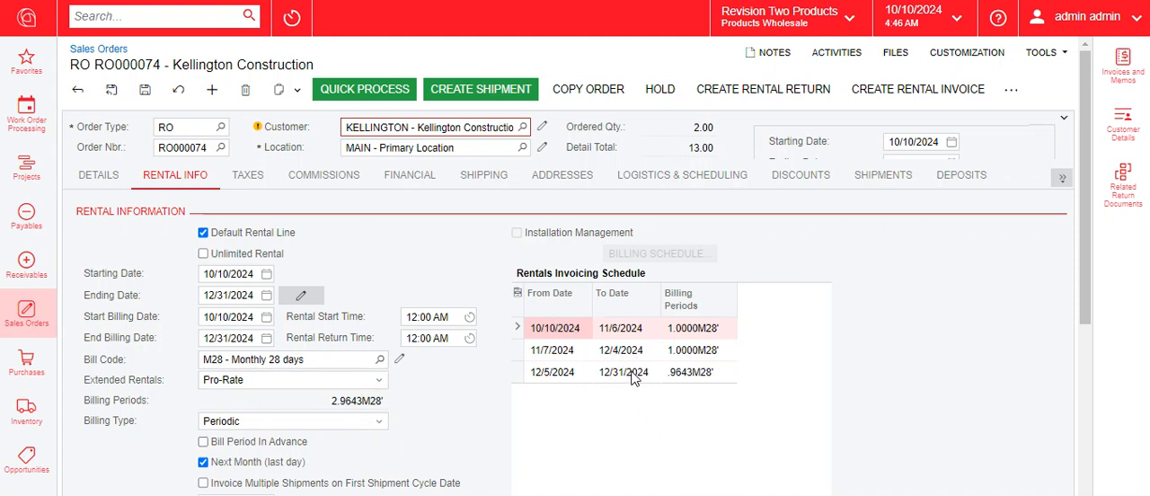
click(147, 93)
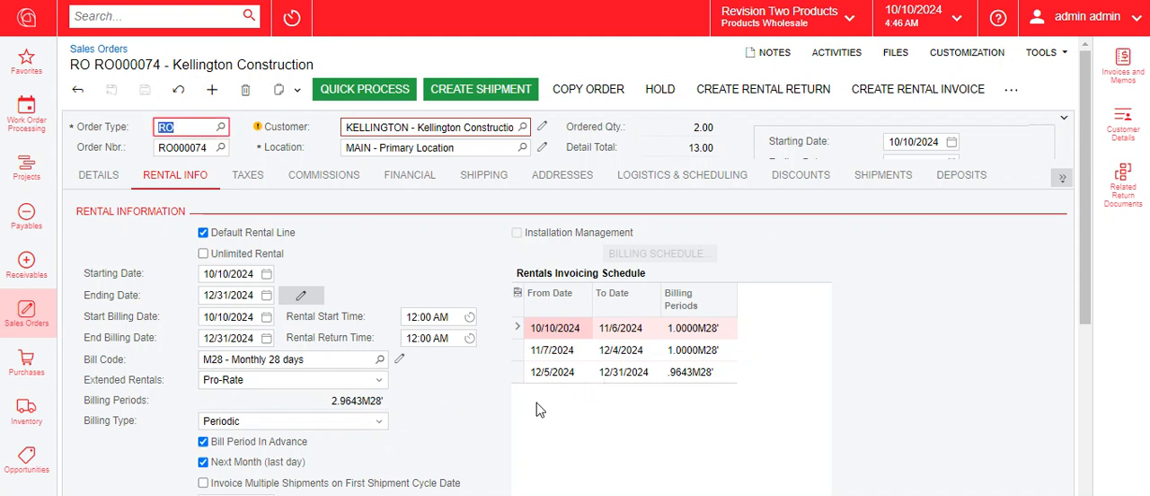
Apply the order's rental information changes to its rental lines
scroll(487, 427, down, 2)
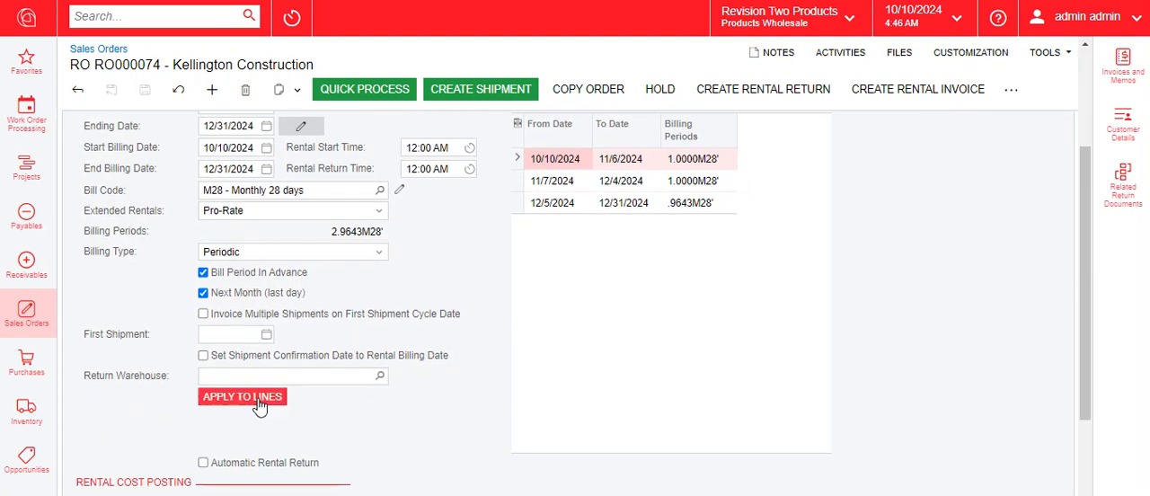
click(259, 404)
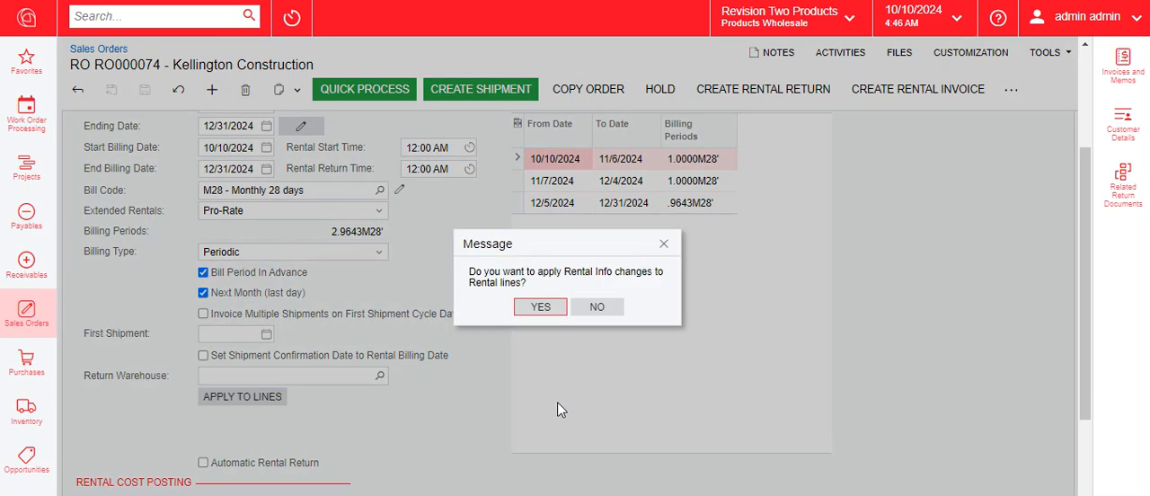
click(541, 307)
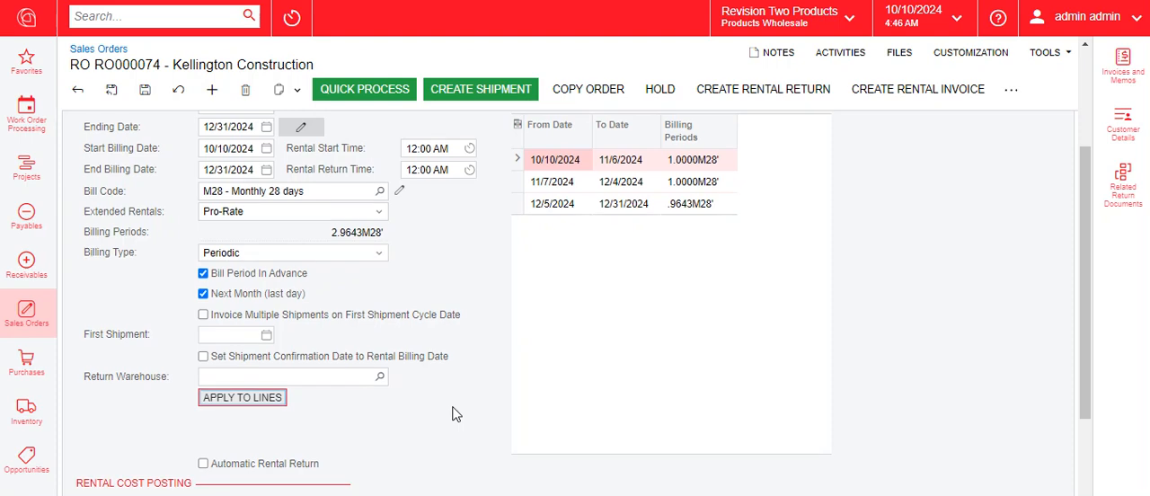
Open the rental detail information of the ASC D604 10M FRAME line and review its dates, billing settings and rental rates
scroll(327, 356, down, 3)
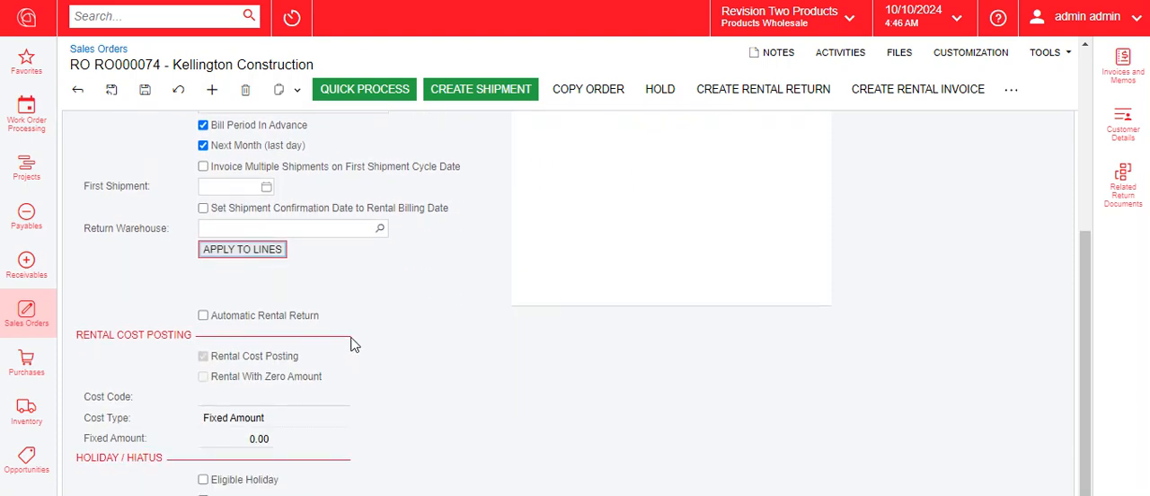
scroll(352, 339, up, 1)
scroll(351, 339, down, 1)
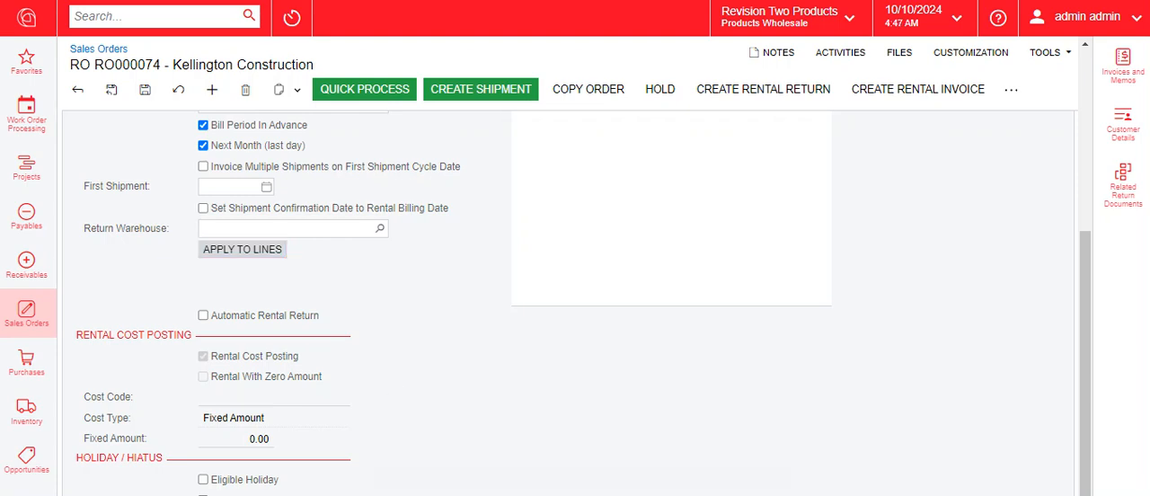
scroll(105, 154, up, 6)
click(101, 176)
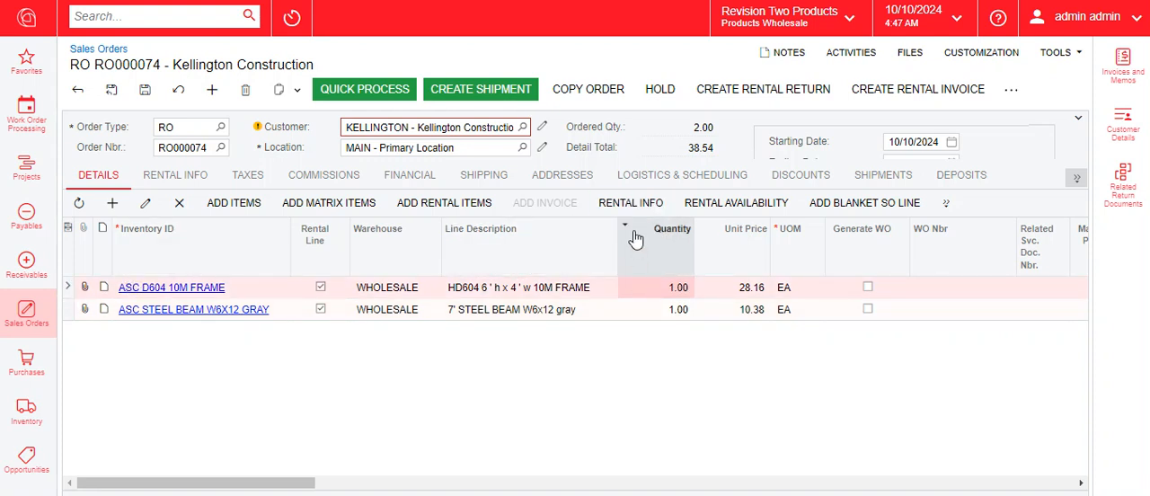
click(635, 205)
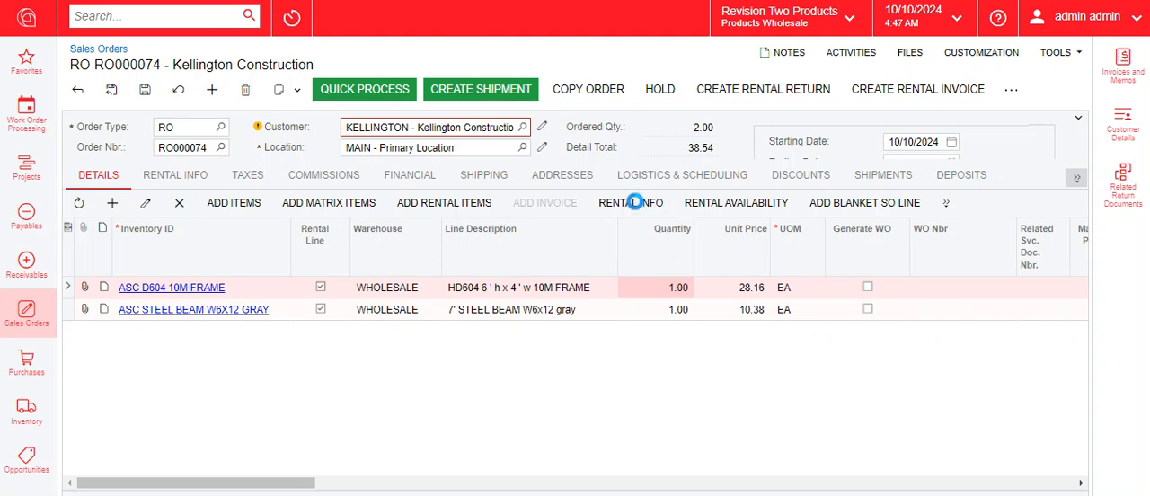
scroll(635, 201, down, 5)
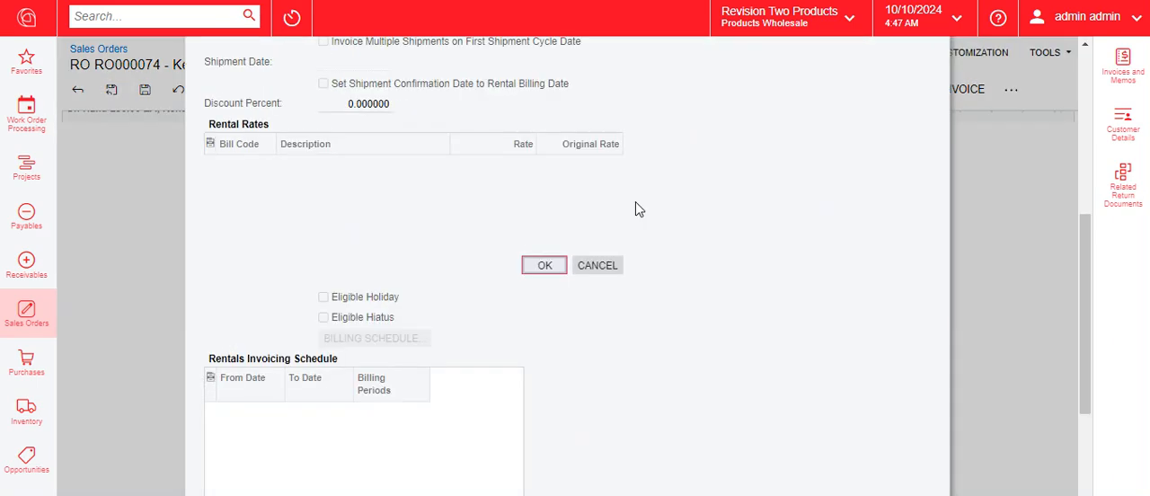
scroll(588, 325, up, 1)
scroll(588, 325, up, 5)
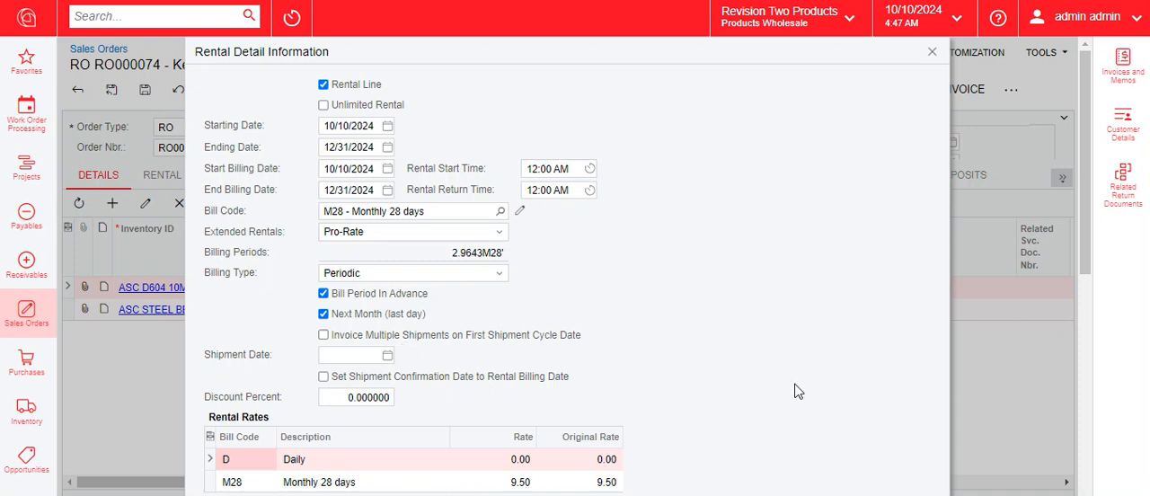
Check the frame line's M28 rate, and review the rental detail information of the ASC STEEL BEAM W6X12 GRAY line
click(215, 483)
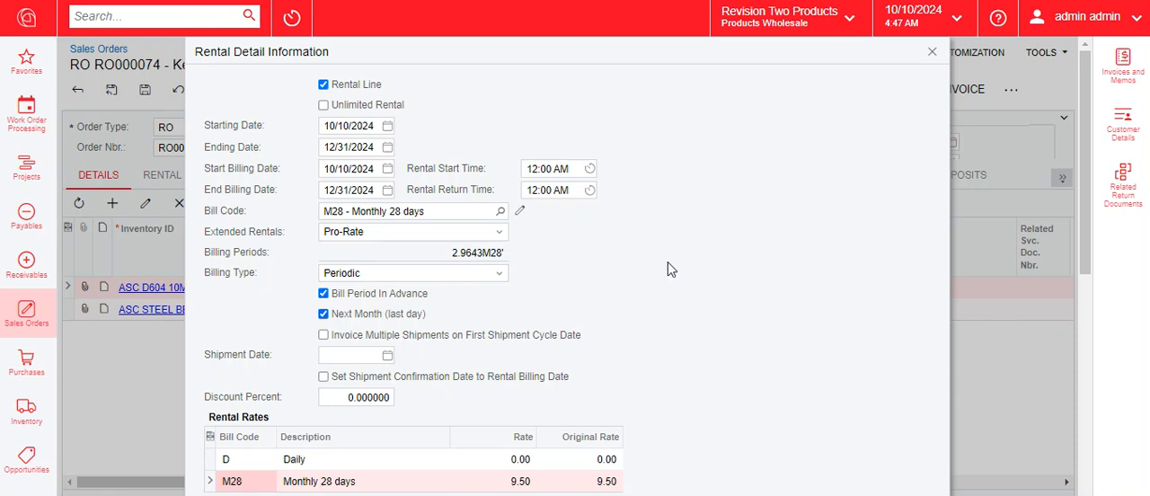
click(932, 51)
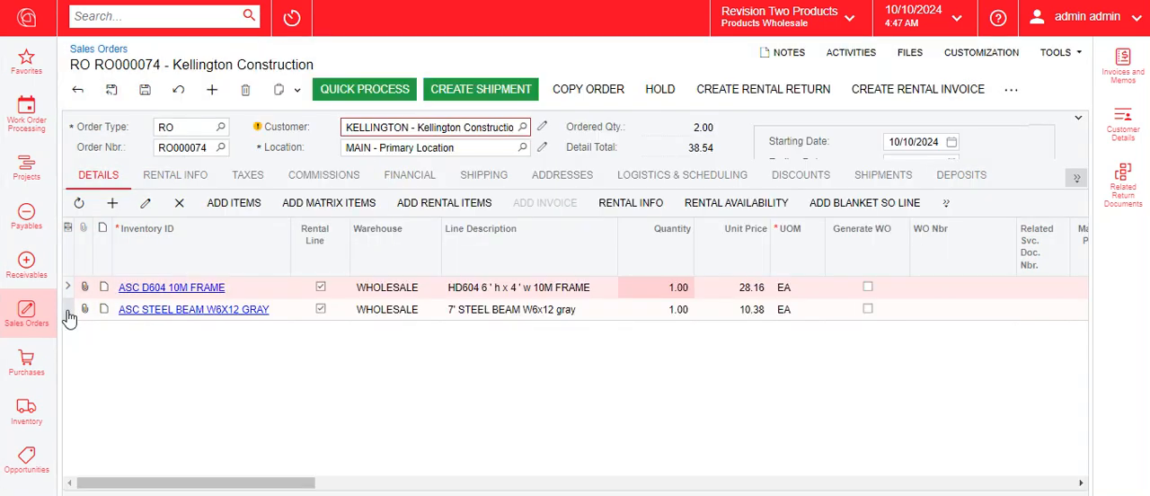
click(69, 313)
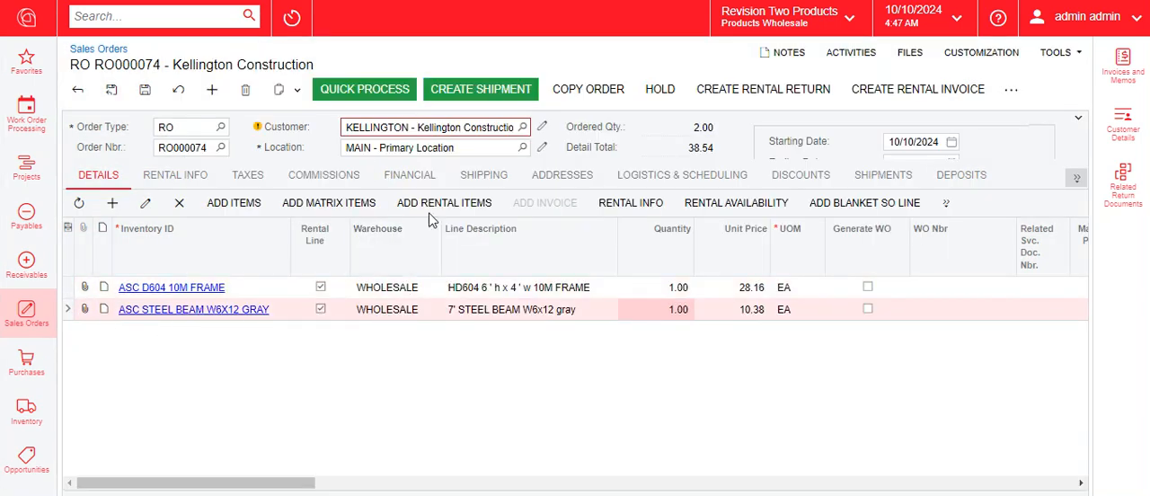
click(649, 206)
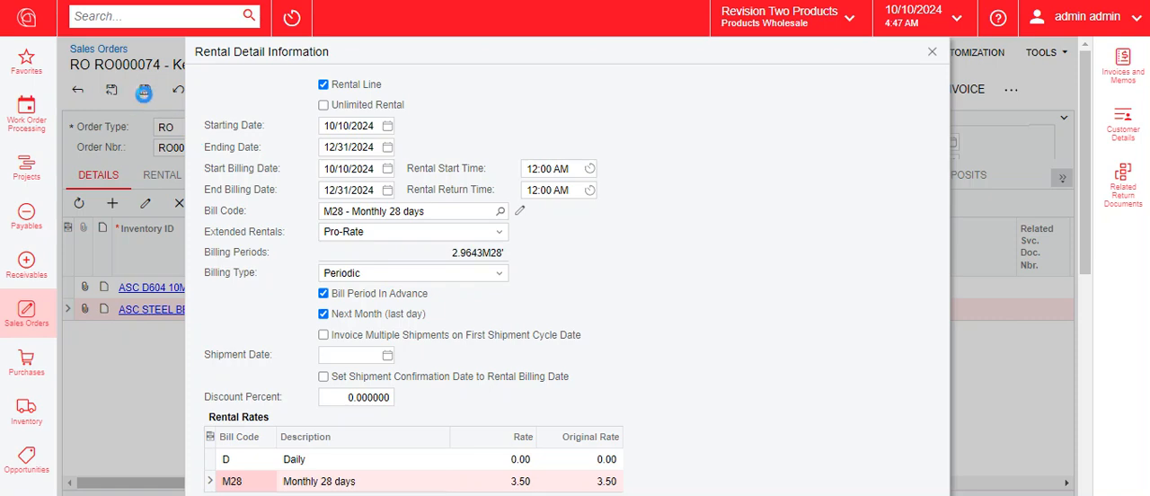
click(146, 93)
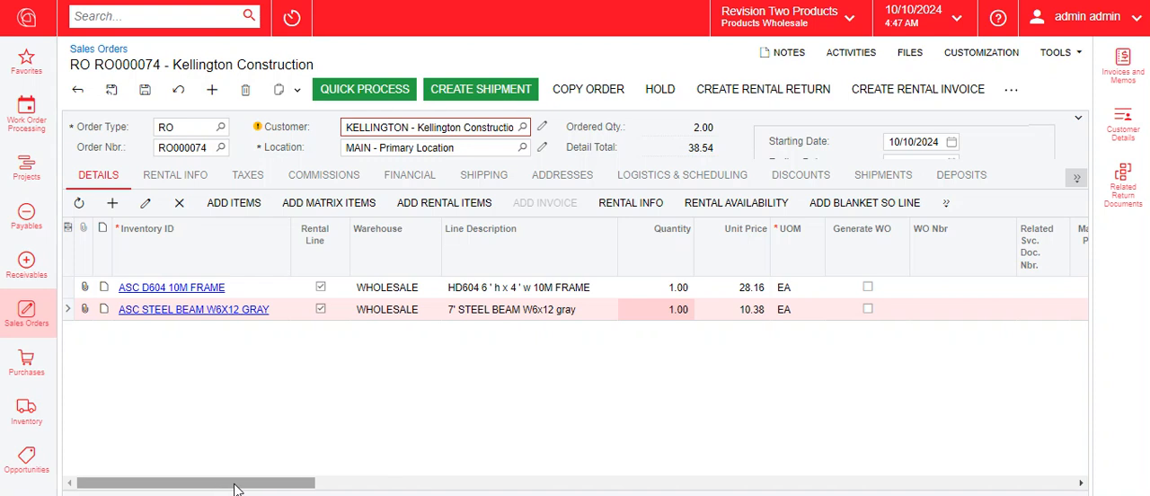
Review the requested dates, billing dates and original rates across both order lines, and save the order
drag(230, 483, 821, 485)
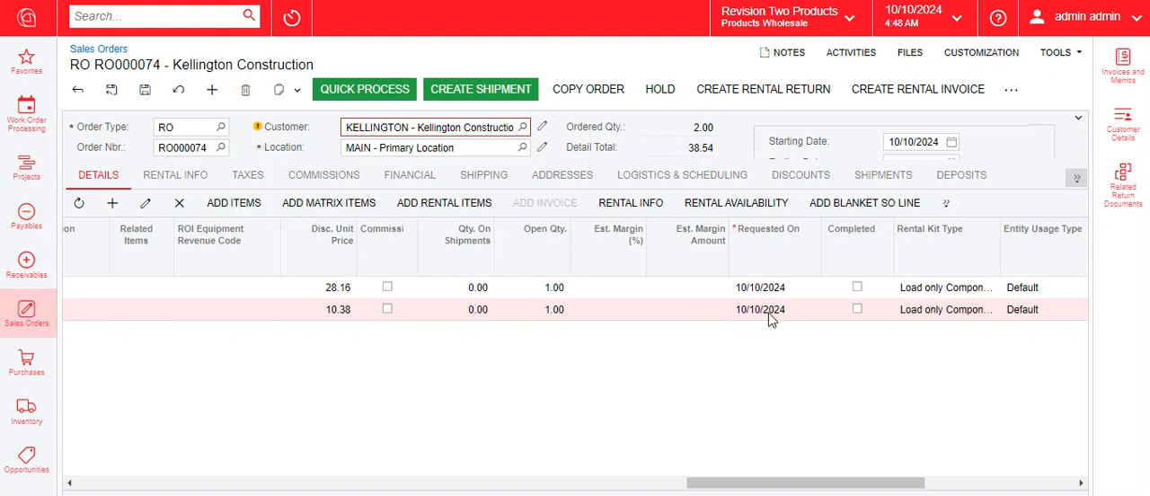
drag(855, 490, 1017, 477)
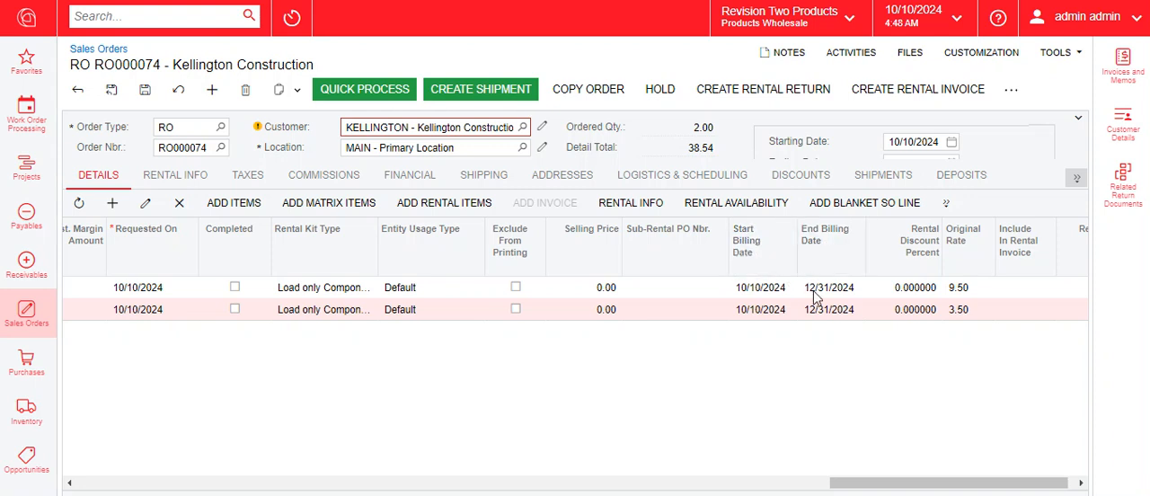
drag(967, 482, 216, 483)
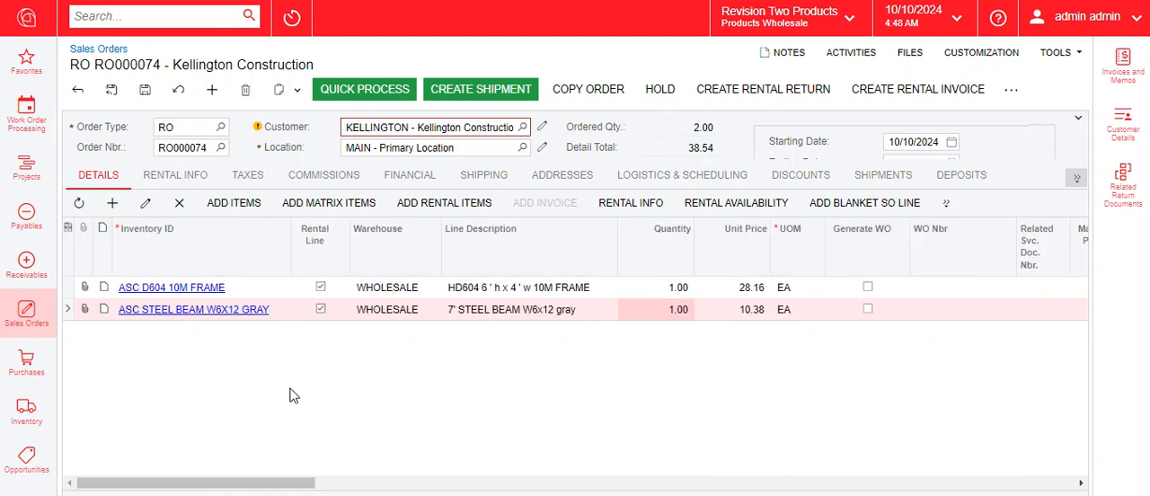
click(142, 89)
Create and confirm the order's rental shipment dated 10/10/2024 from the WHOLESALE warehouse
click(512, 90)
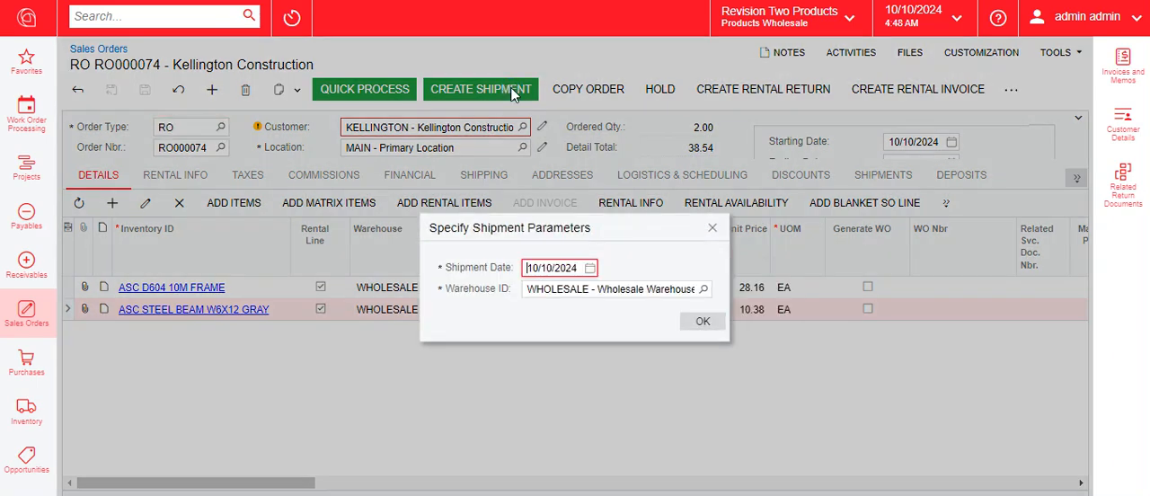
click(707, 320)
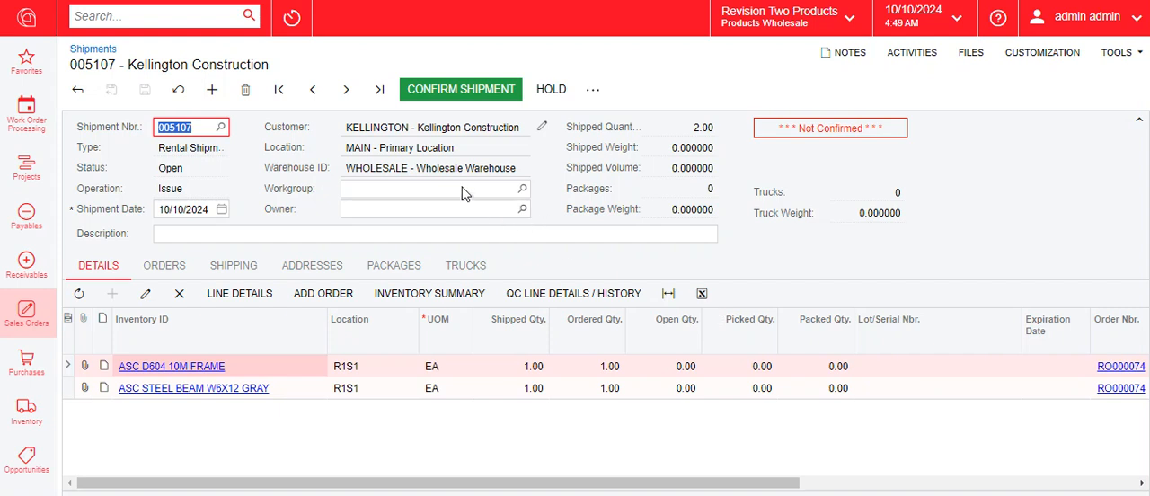
drag(796, 484, 1083, 486)
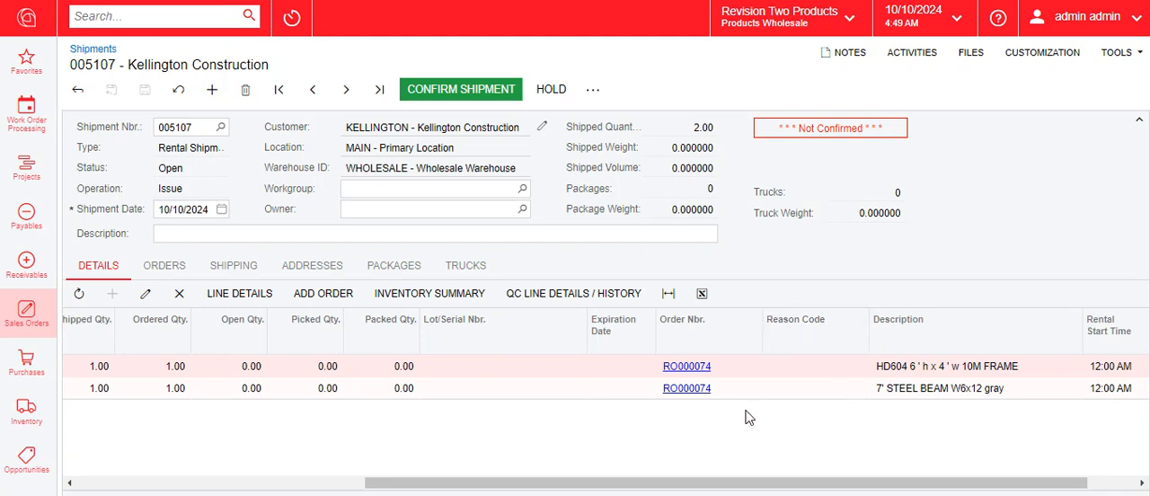
drag(839, 486, 548, 487)
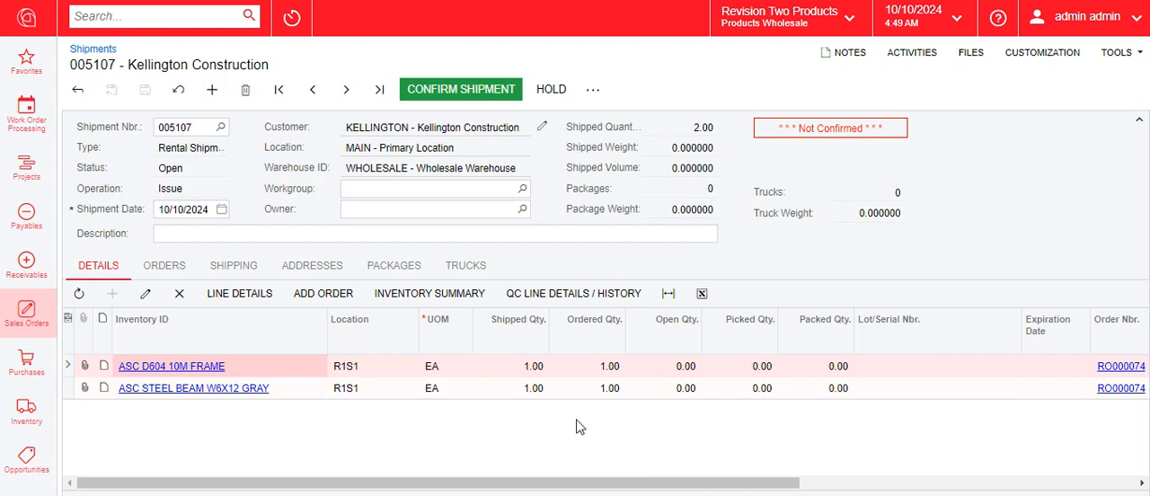
click(476, 90)
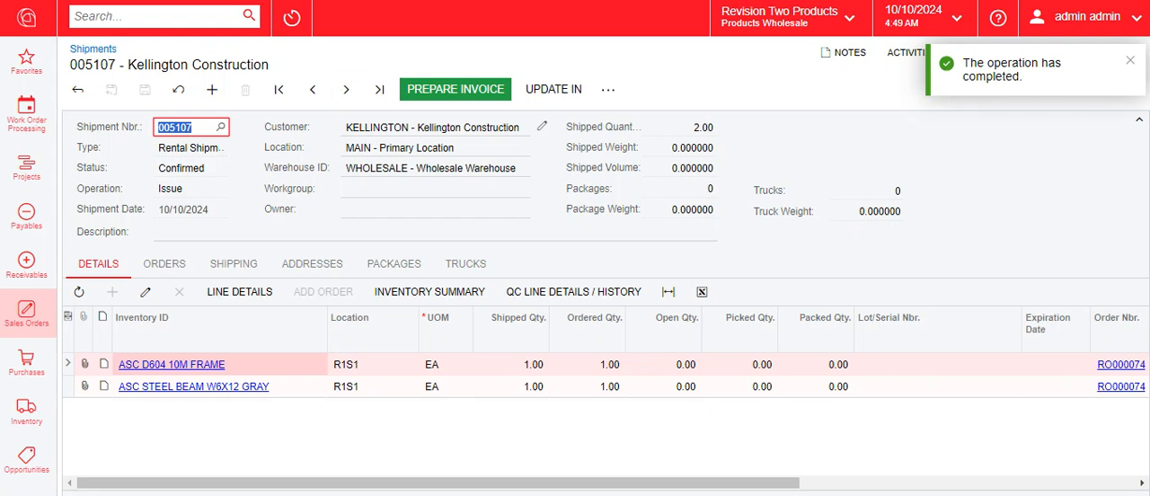
Return to the rental order and review its list of shipments
key(alt+Left)
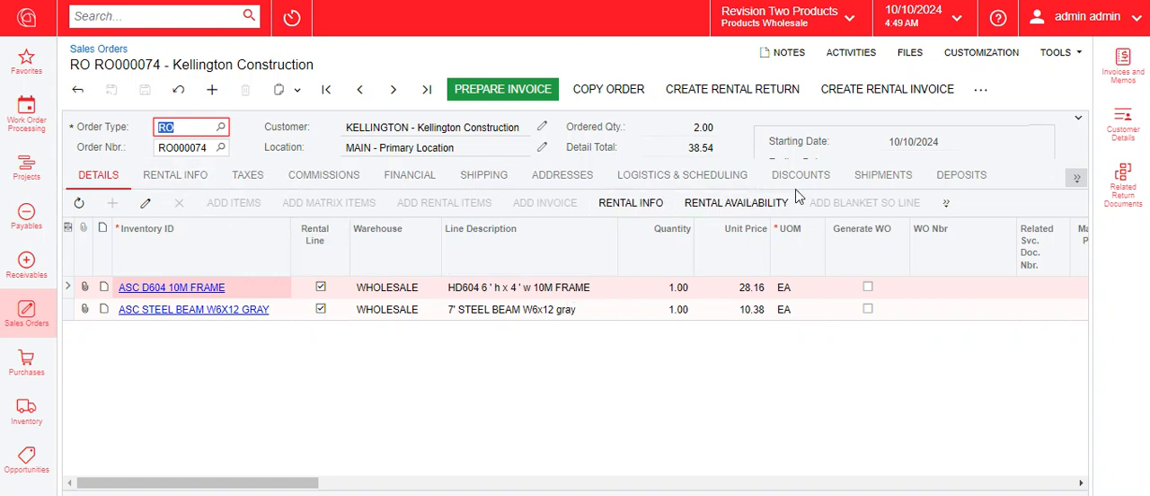
click(893, 184)
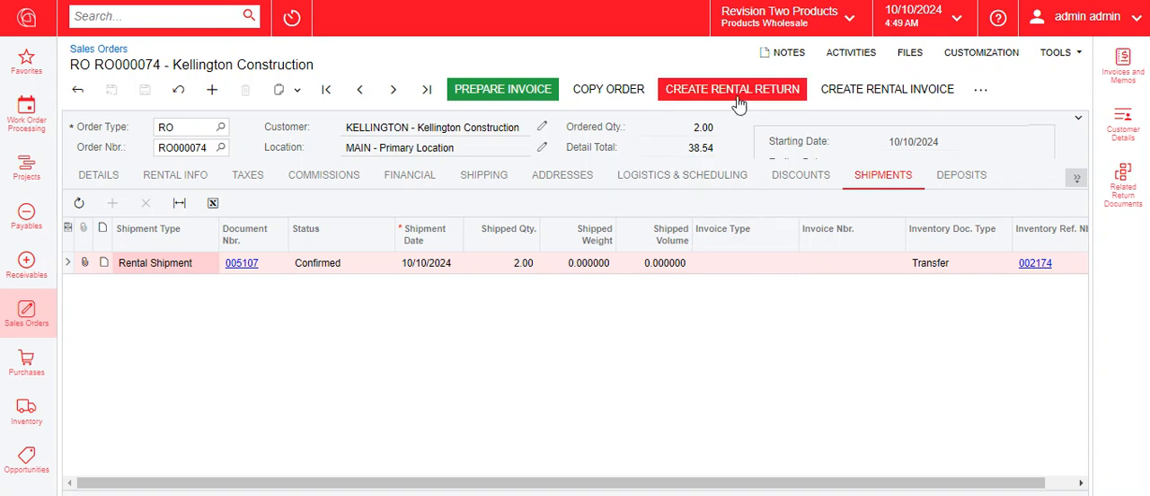
click(99, 176)
Review the billing settings, rental rates and rentals invoicing schedule of the ASC D604 10M FRAME line
click(628, 214)
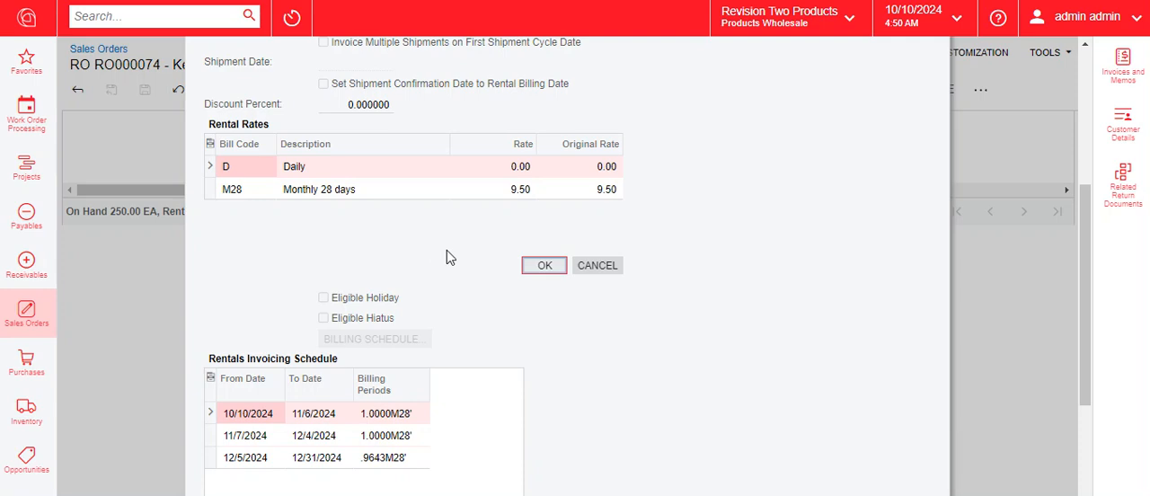
scroll(649, 338, up, 4)
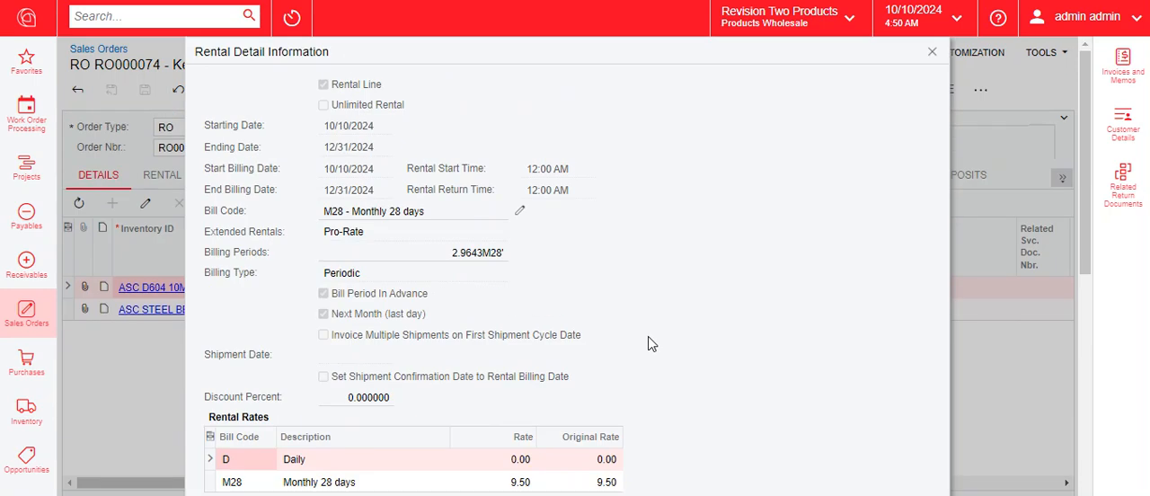
scroll(651, 343, down, 3)
scroll(653, 348, up, 2)
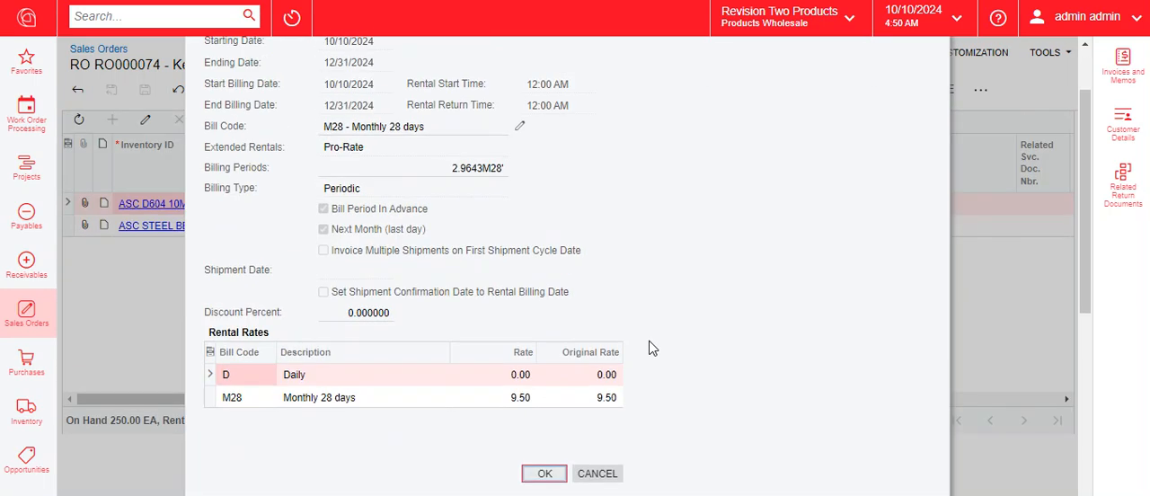
scroll(650, 342, up, 2)
drag(1082, 131, 1083, 277)
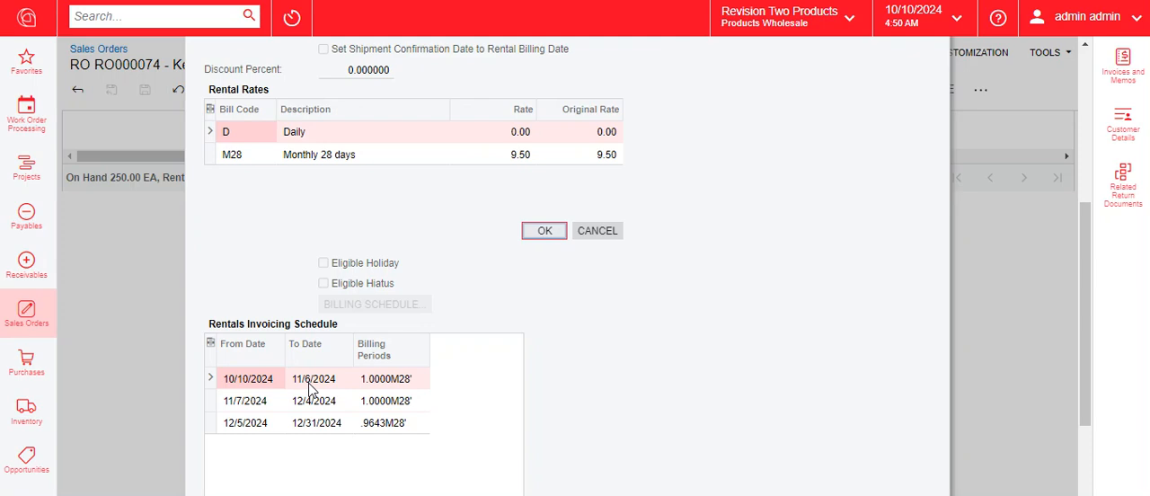
drag(1084, 301, 1097, 133)
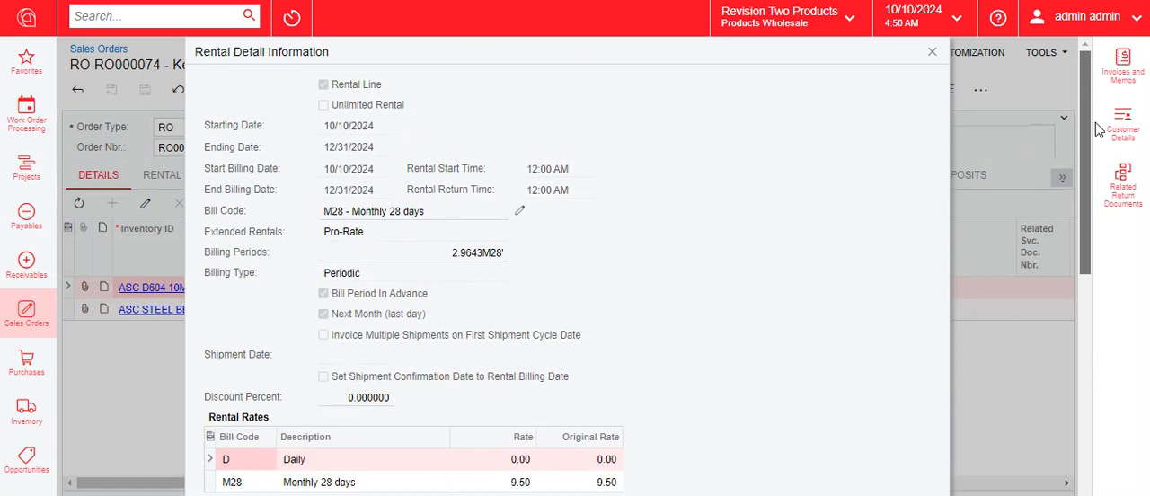
click(932, 52)
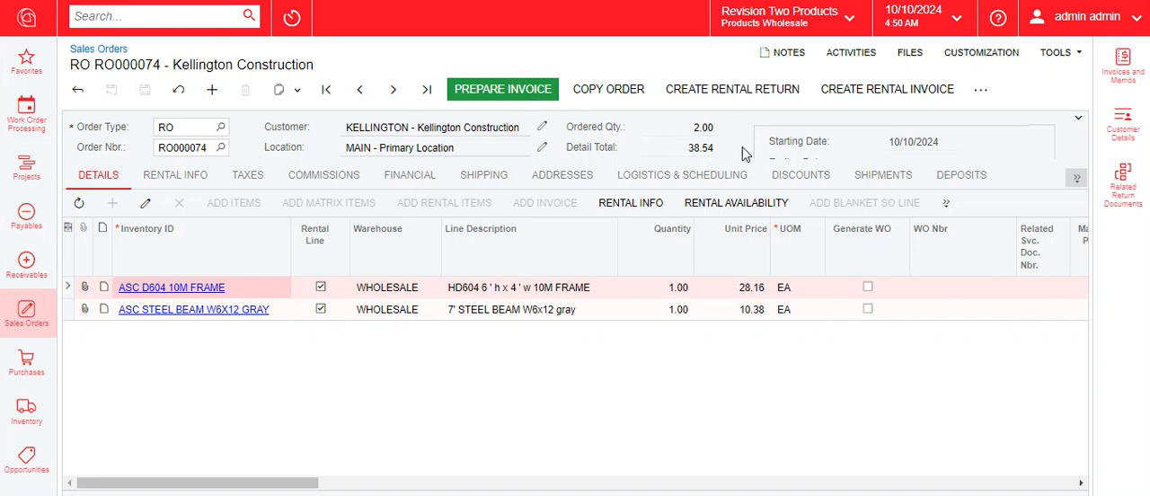
Start a rental return for both lines of the order with the return date set to 10/23/2024
click(734, 98)
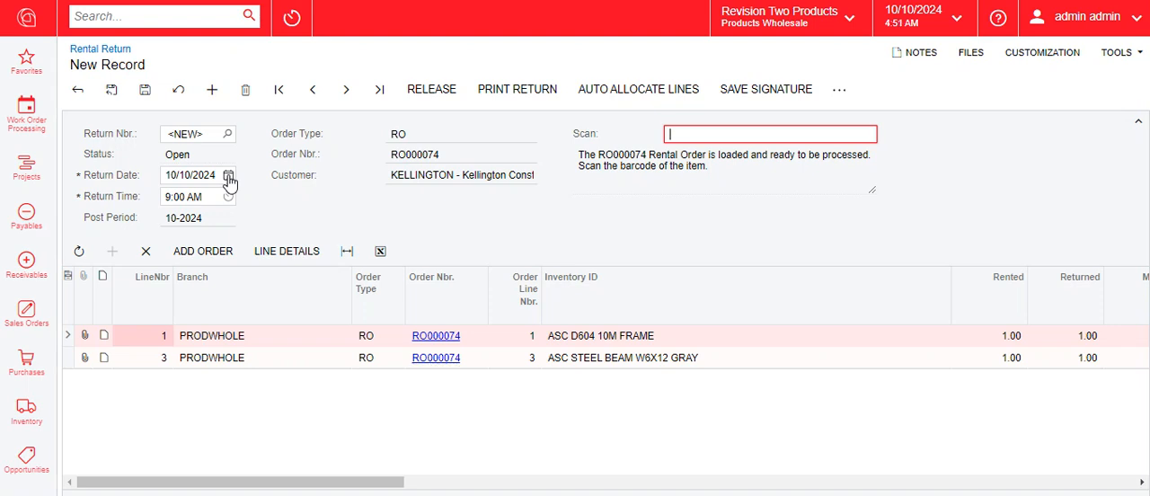
click(230, 177)
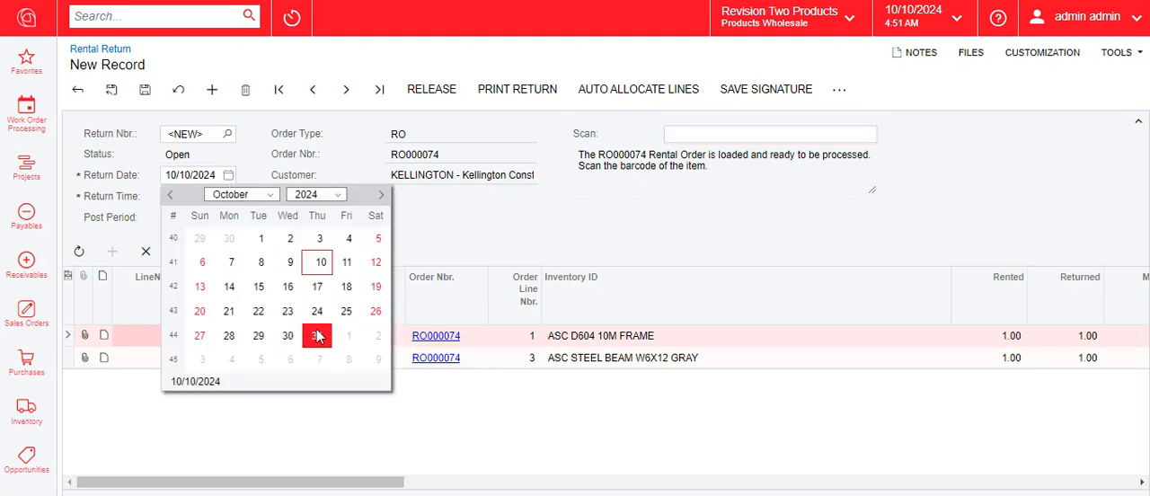
click(287, 311)
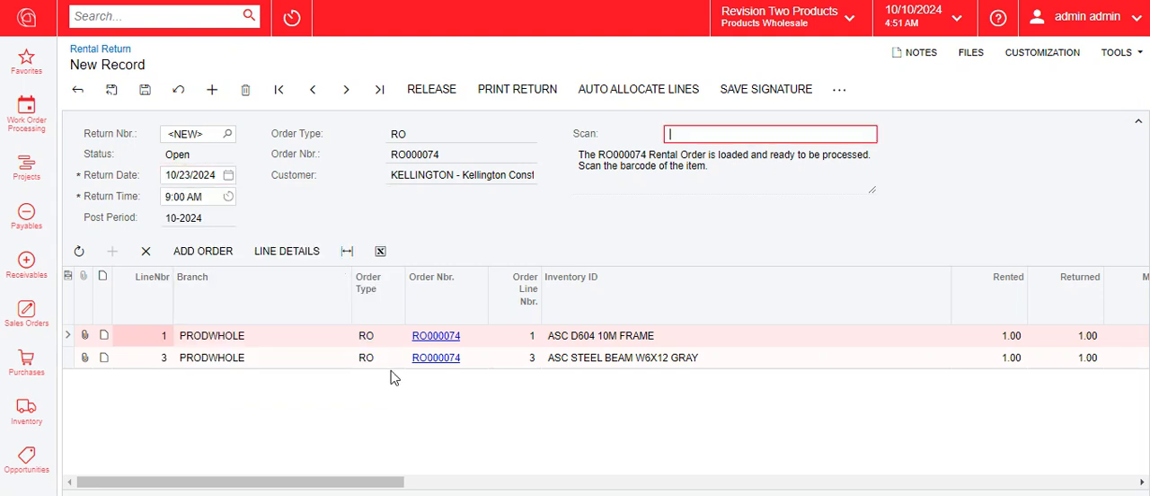
click(71, 360)
click(71, 336)
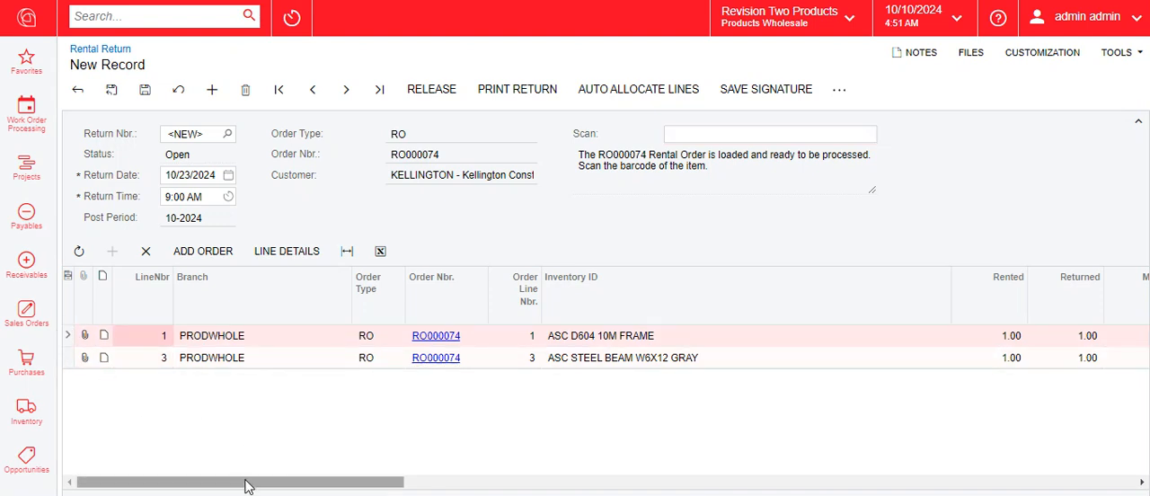
Save and release the rental return after checking its lines' starting and ending rental dates and return tracking
drag(365, 481, 703, 491)
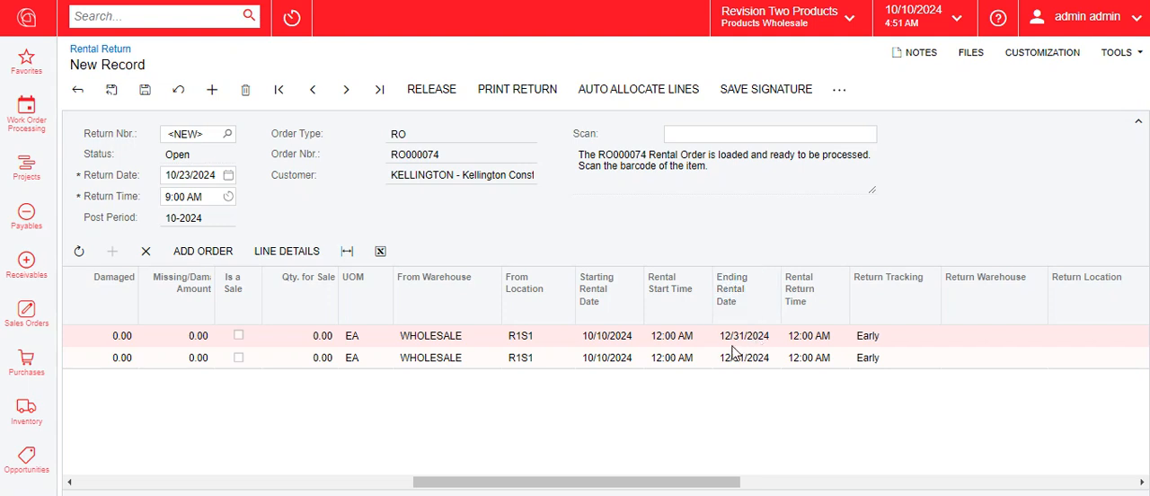
drag(680, 486, 305, 467)
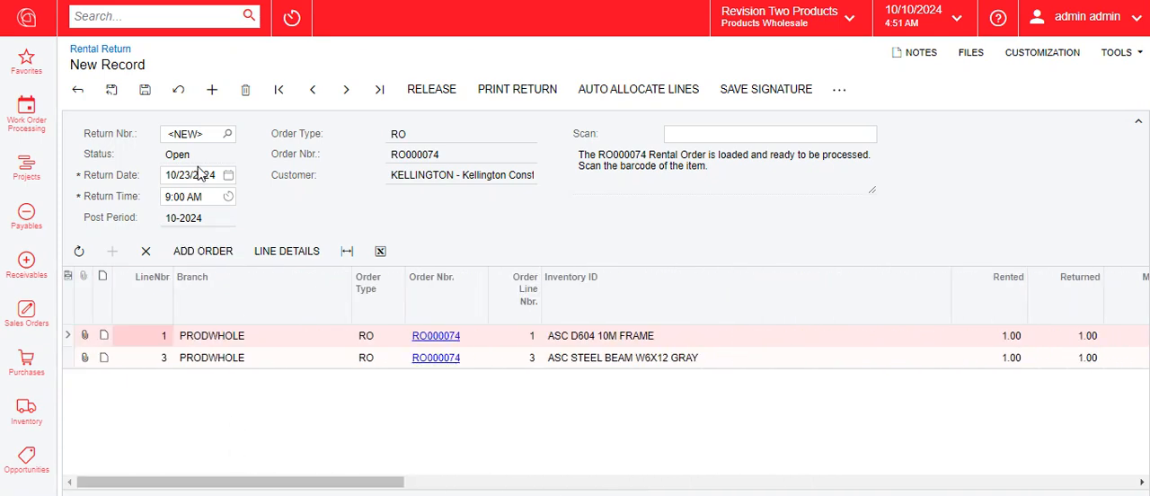
click(144, 89)
click(72, 360)
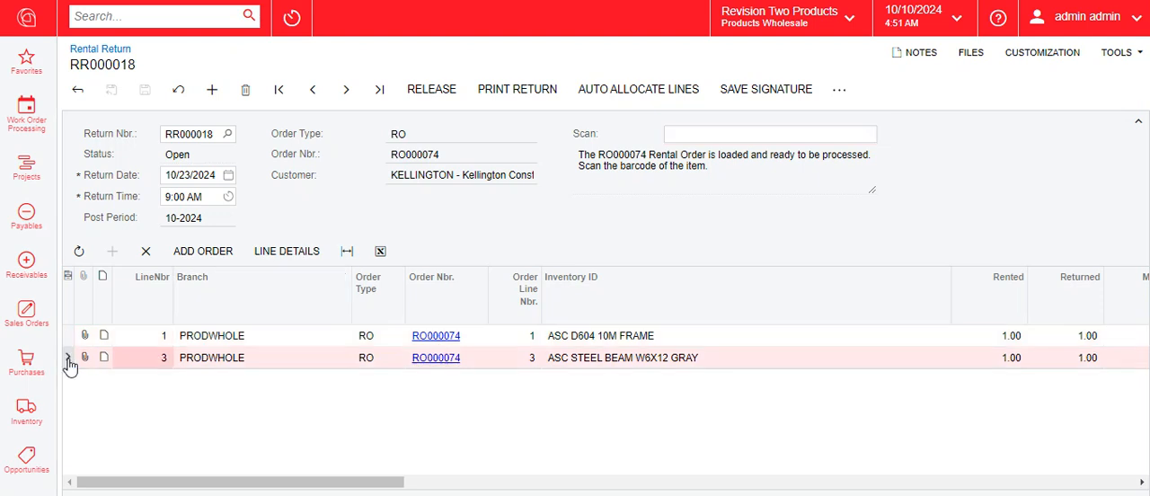
click(440, 91)
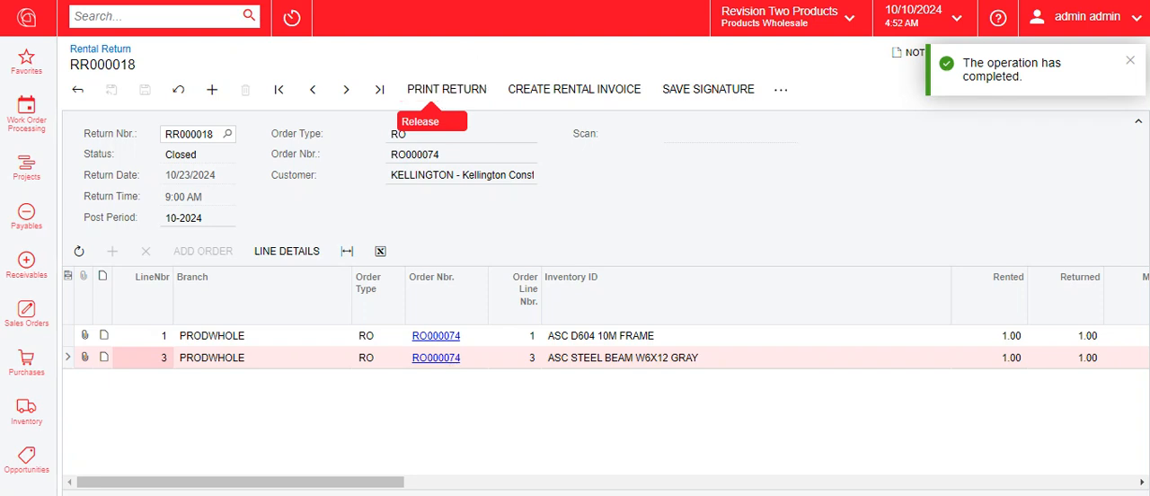
Open rental invoice creation from the rental order and review both lines' prices, billing dates, billing periods and rates
key(alt+Left)
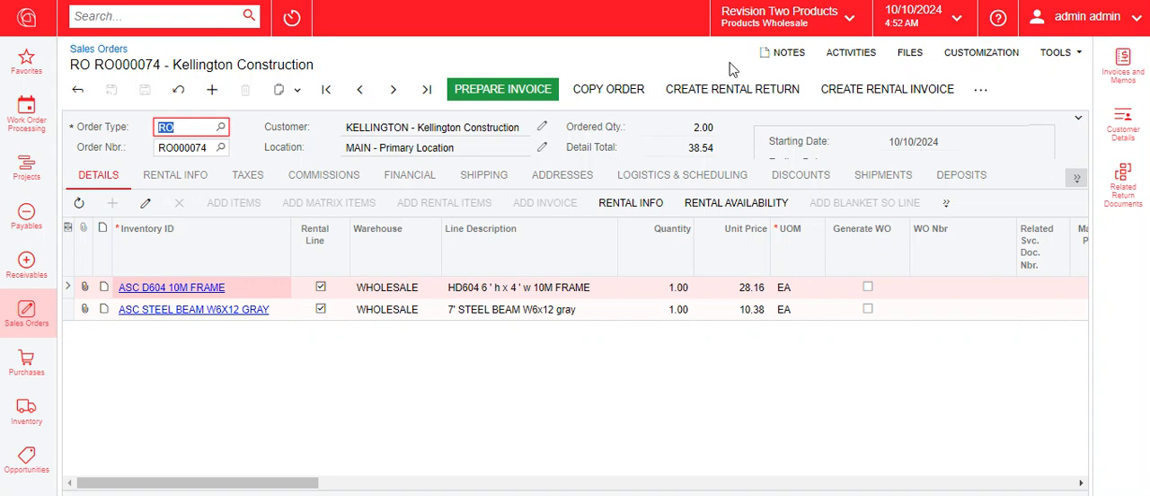
click(901, 97)
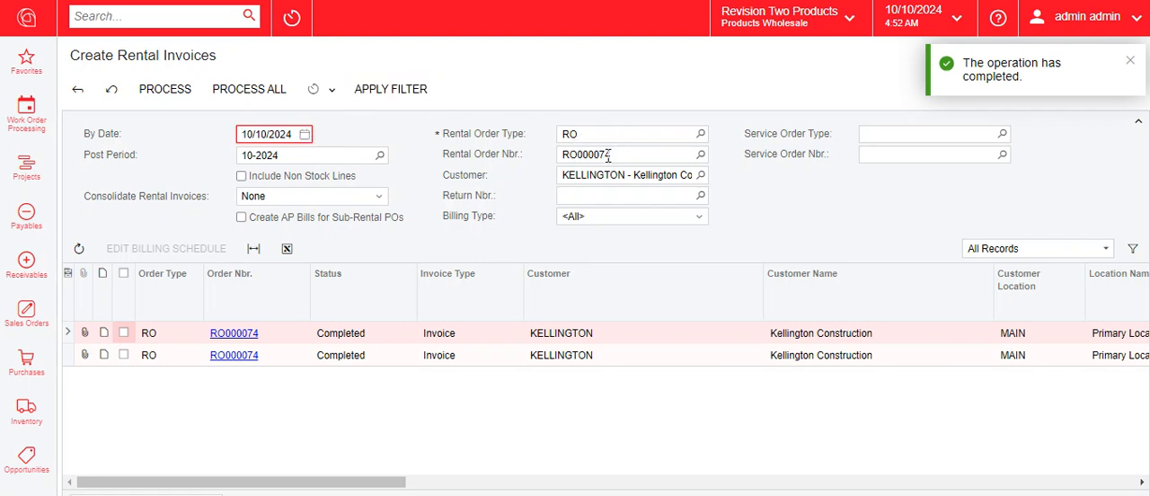
click(578, 155)
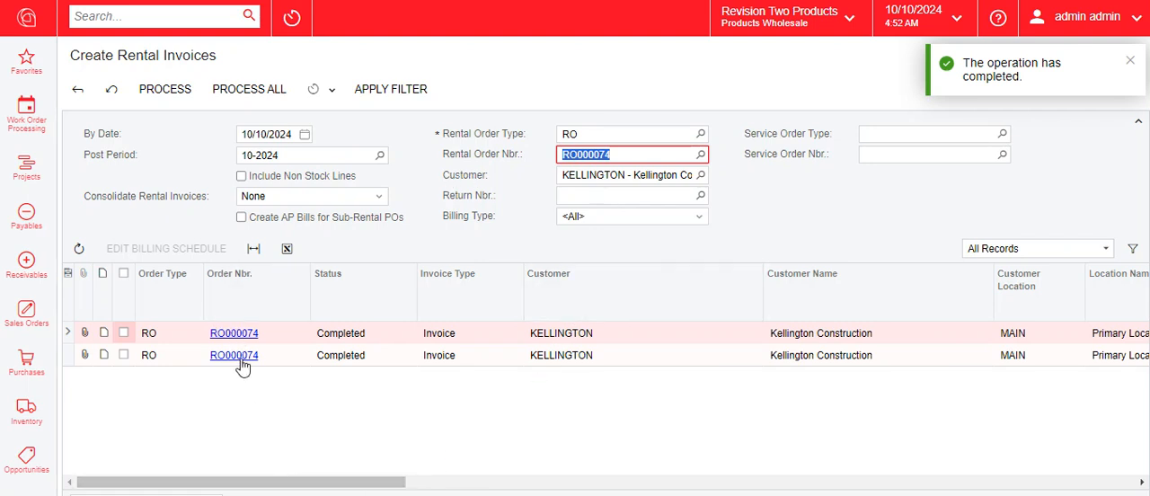
drag(295, 482, 629, 491)
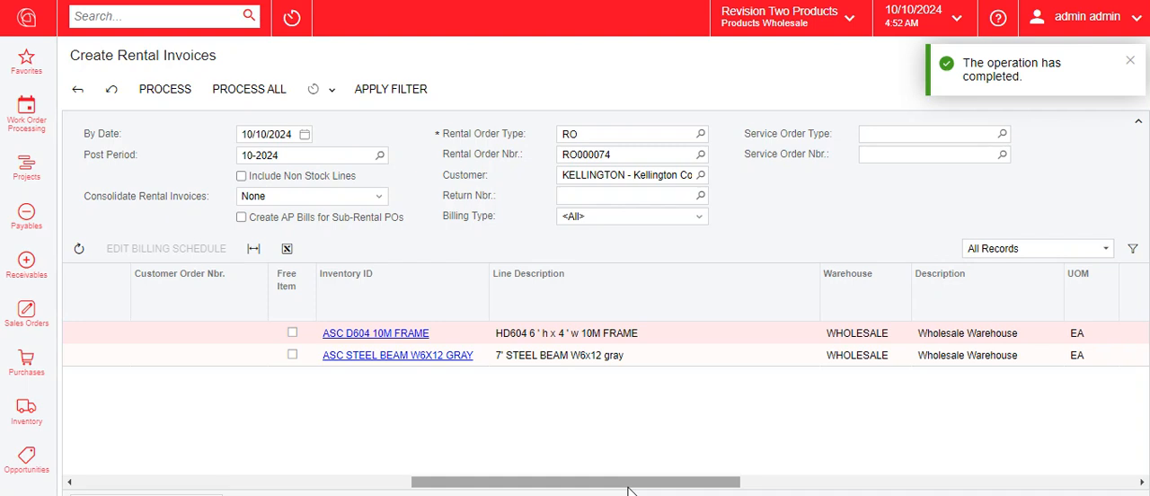
drag(609, 485, 875, 493)
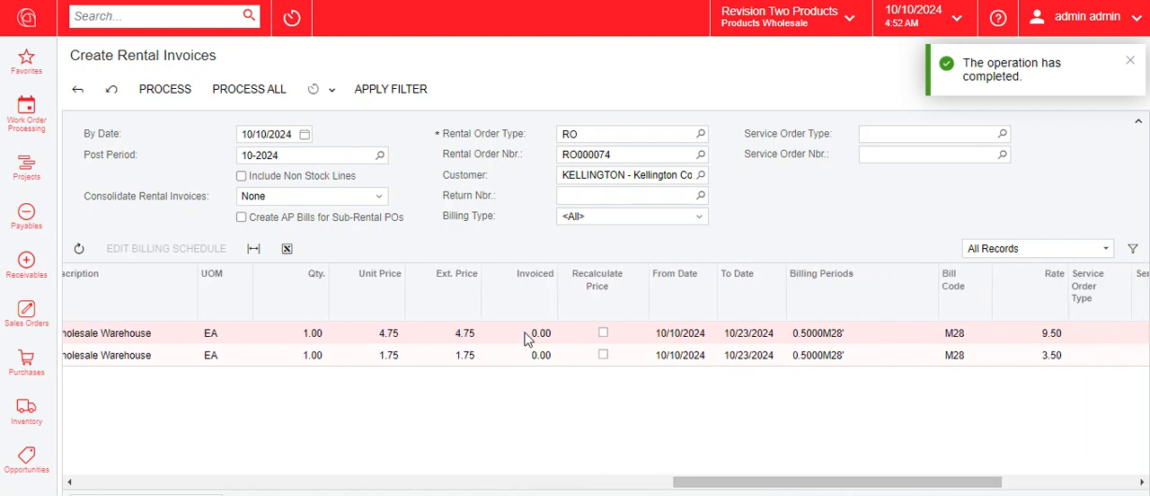
drag(707, 485, 752, 483)
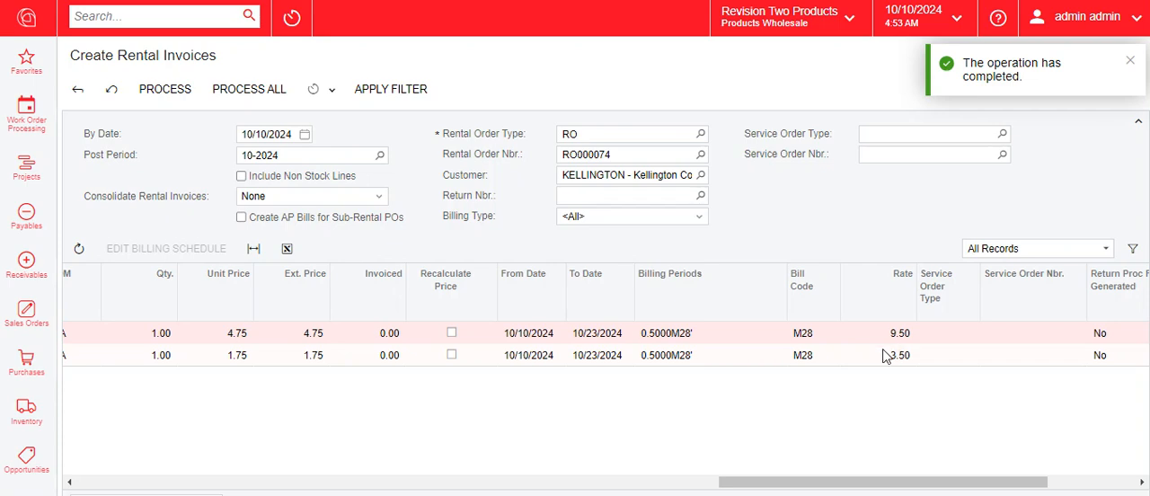
Select both rental lines of the order and process all of them into a rental invoice
drag(878, 483, 165, 486)
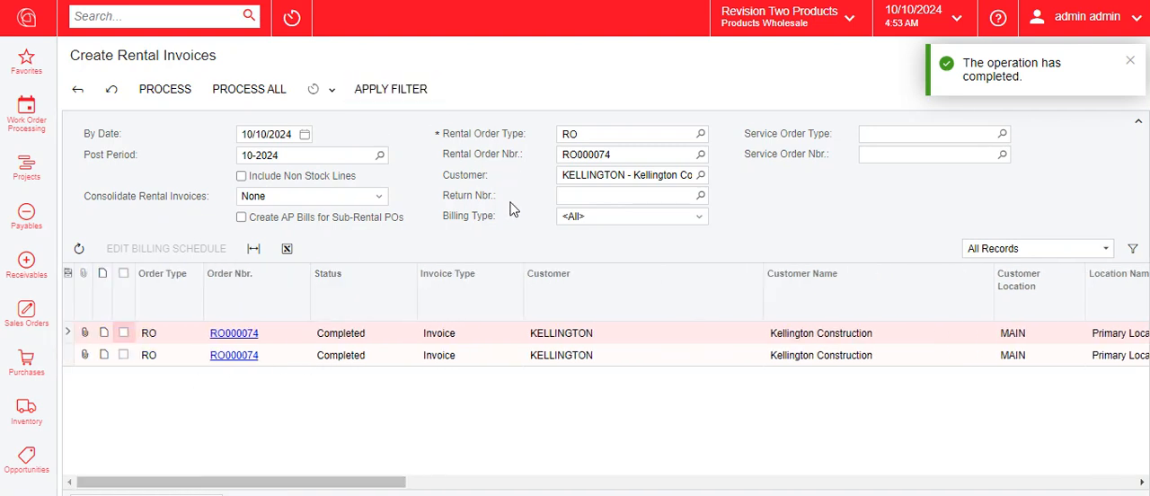
click(124, 333)
click(124, 355)
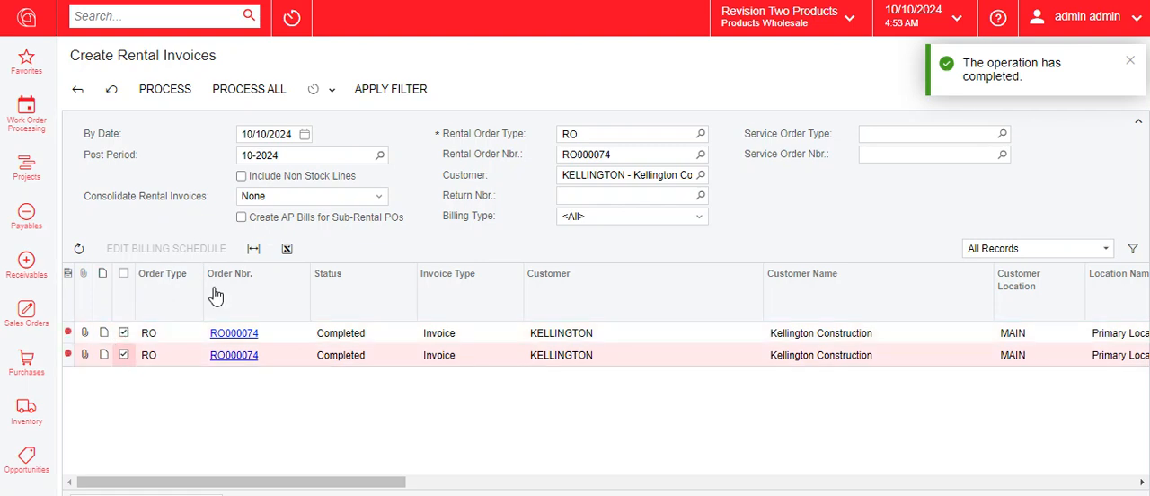
click(239, 91)
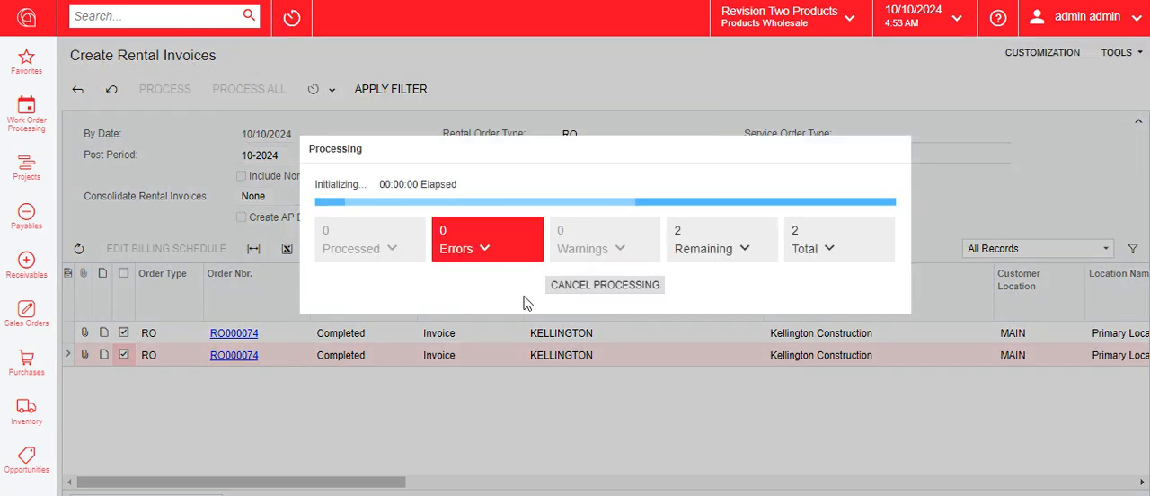
Search for the sales order invoices list and open the newest Kellington Construction rentals billing invoice
click(193, 20)
text(in)
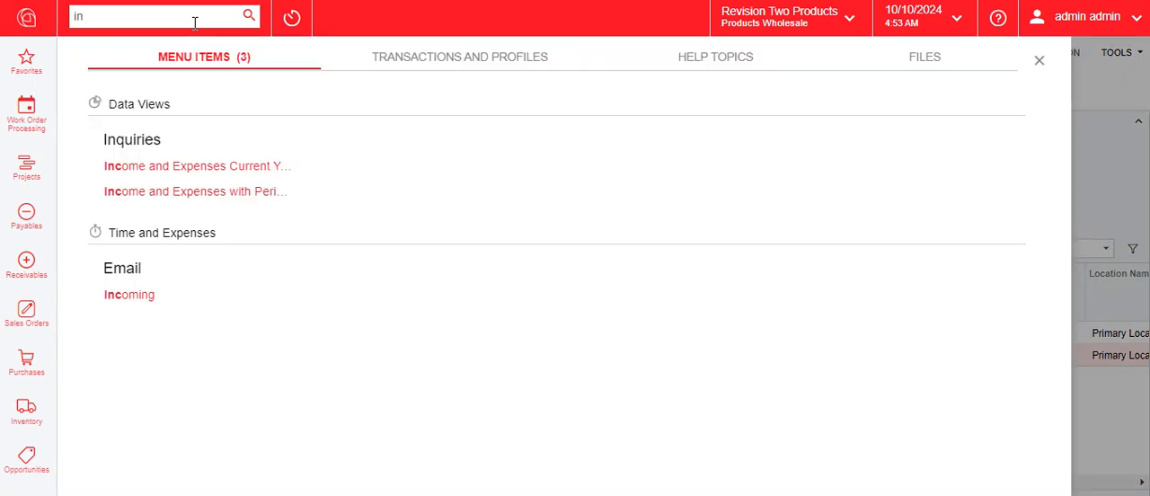
text(cvoices)
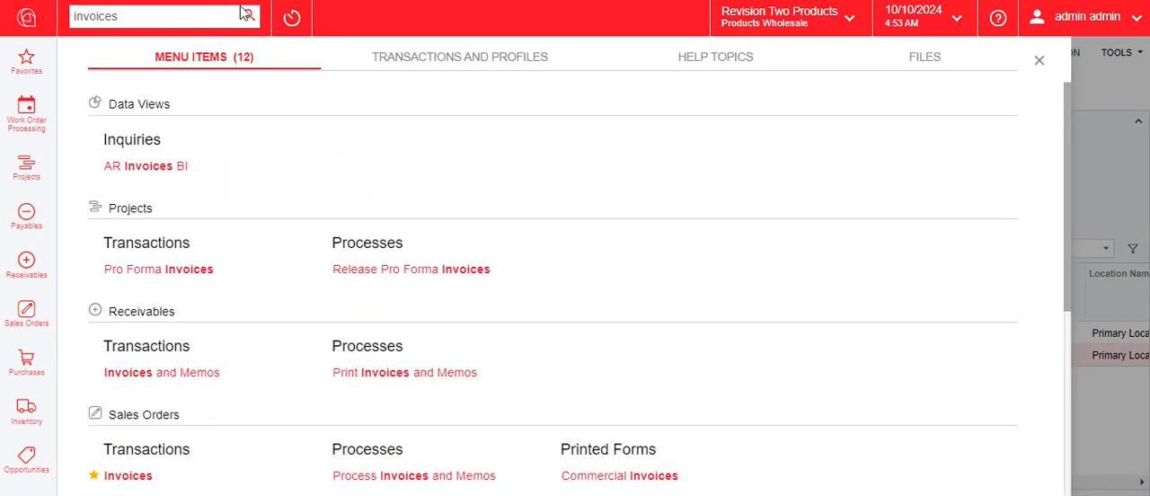
scroll(240, 440, down, 2)
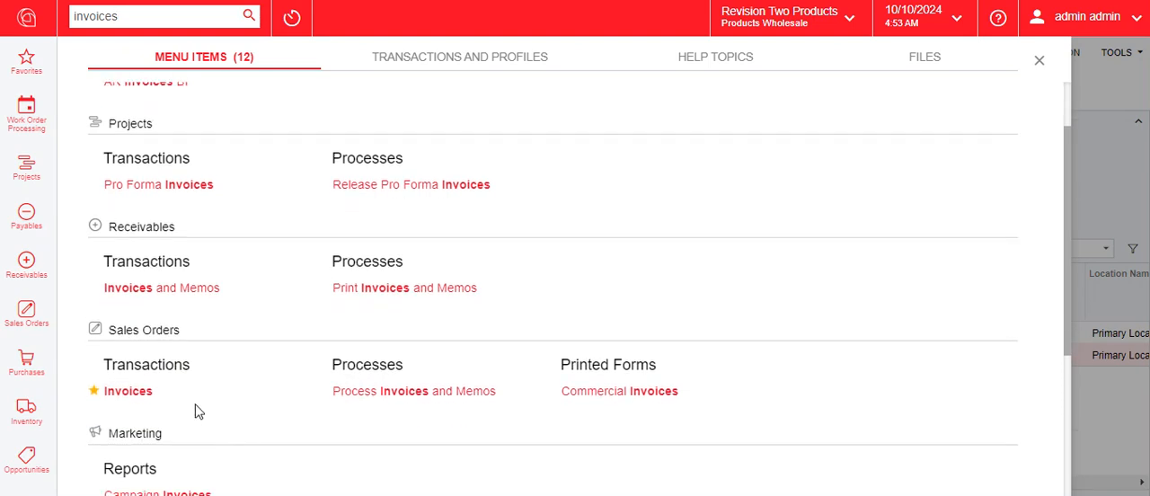
click(193, 406)
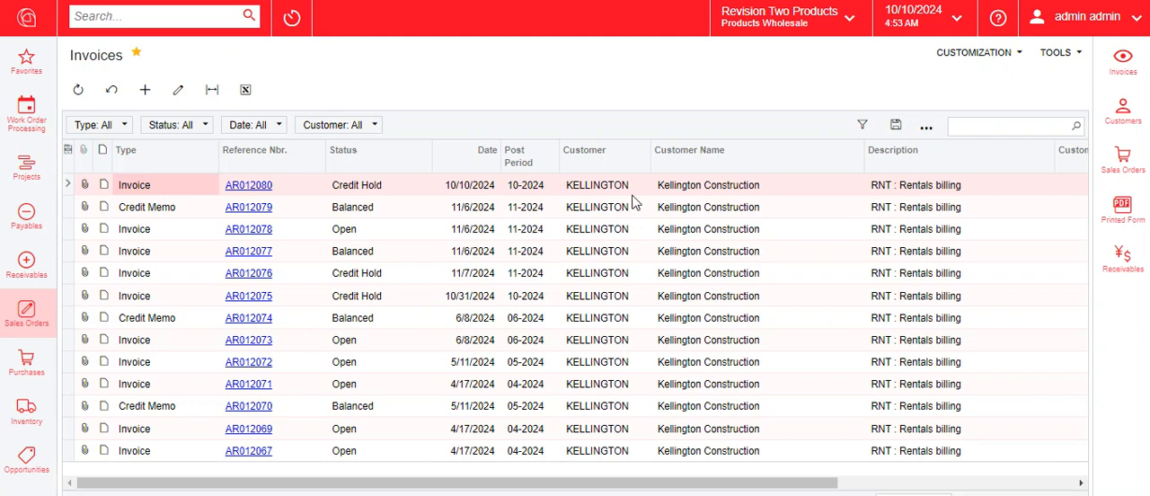
click(258, 183)
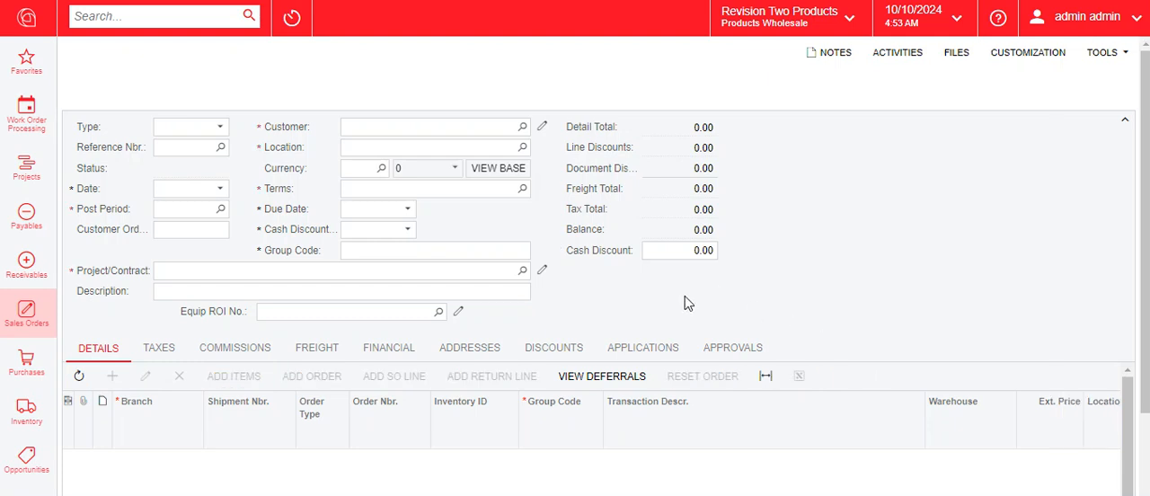
click(181, 197)
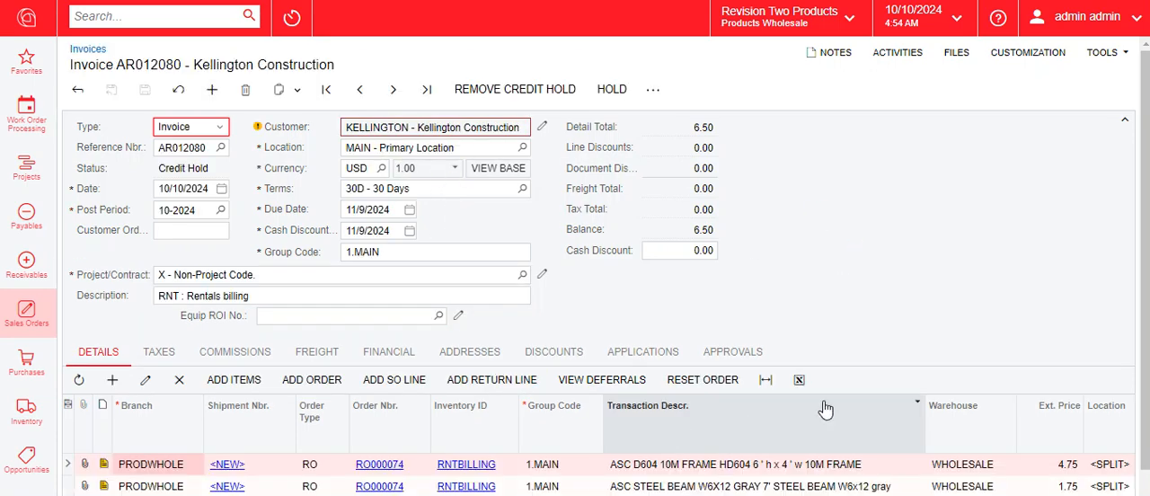
Read the billed dates, billing periods and rate in the ASC D604 10M FRAME line's note and close it without changes
scroll(809, 377, down, 1)
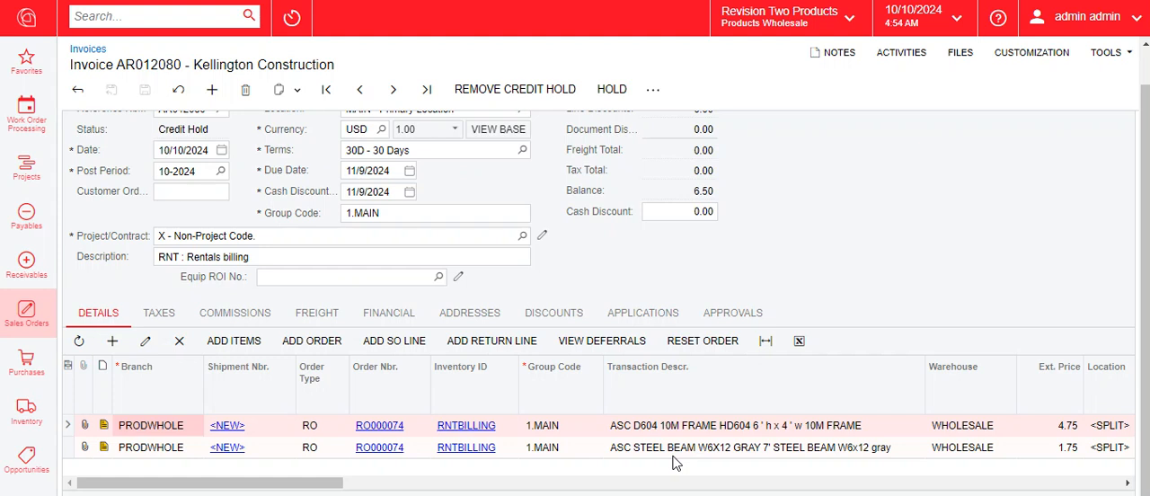
click(103, 424)
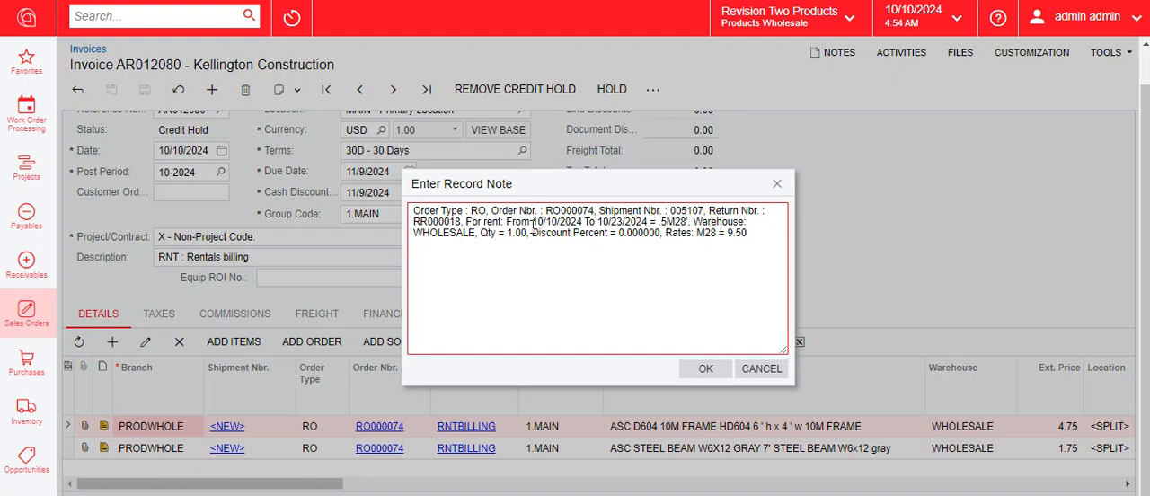
drag(533, 221, 649, 221)
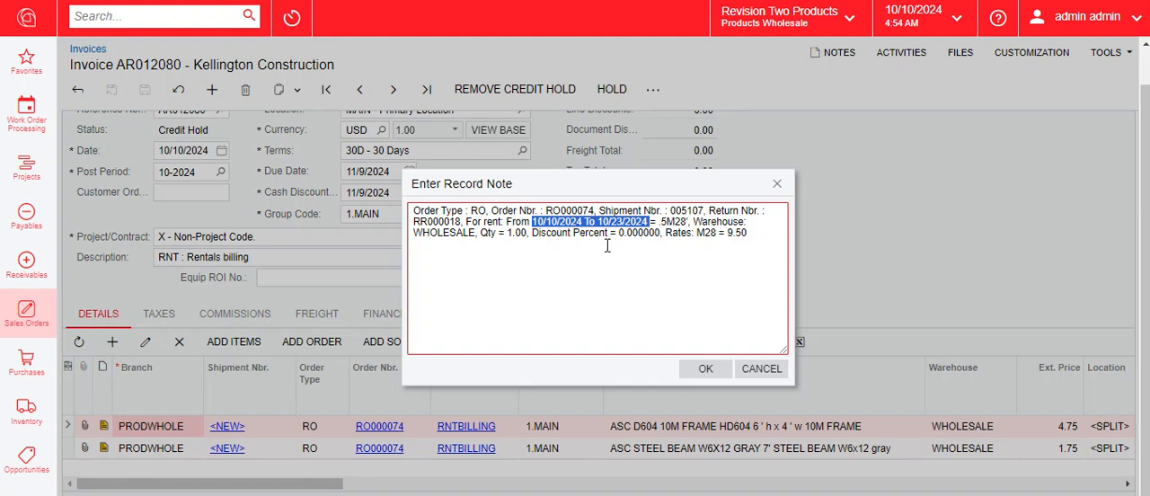
drag(690, 221, 701, 221)
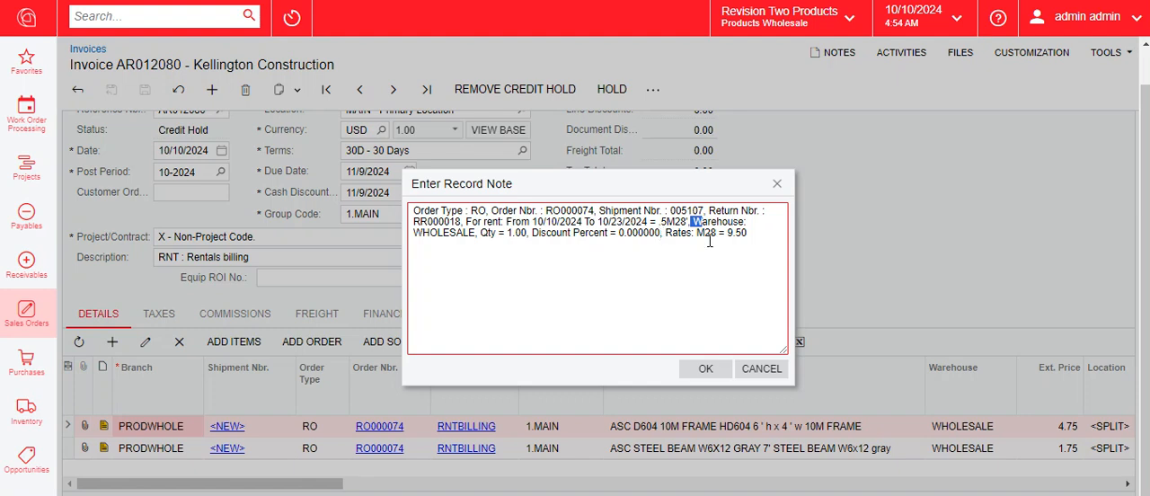
click(762, 368)
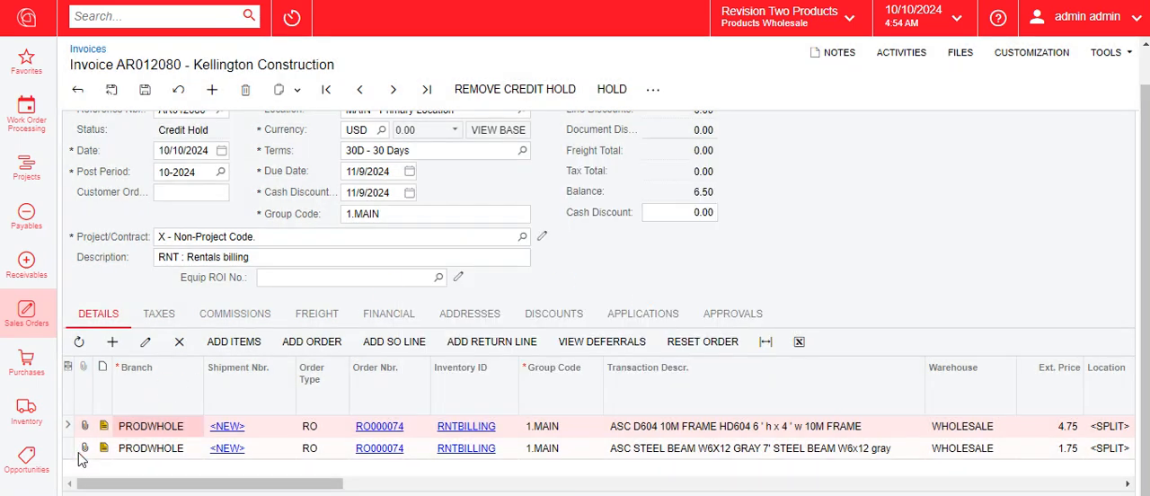
Go back to the rental order, expand its header and review its shipments
click(71, 448)
click(103, 446)
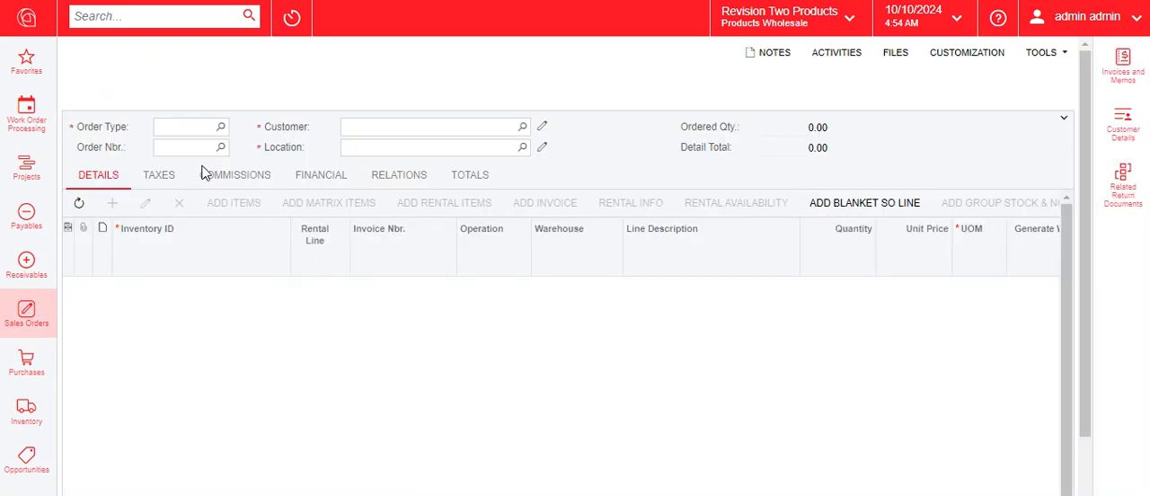
click(1063, 118)
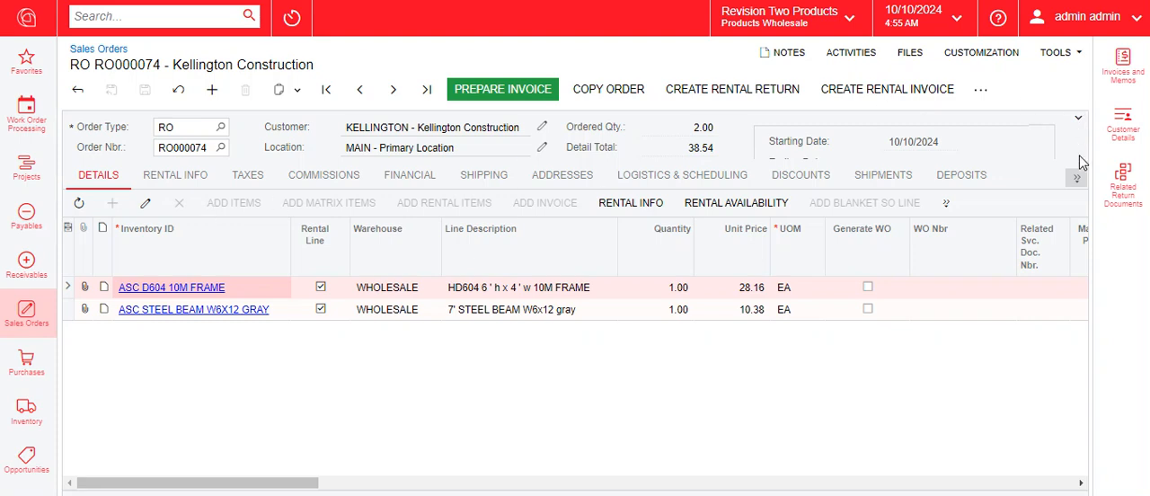
click(1078, 119)
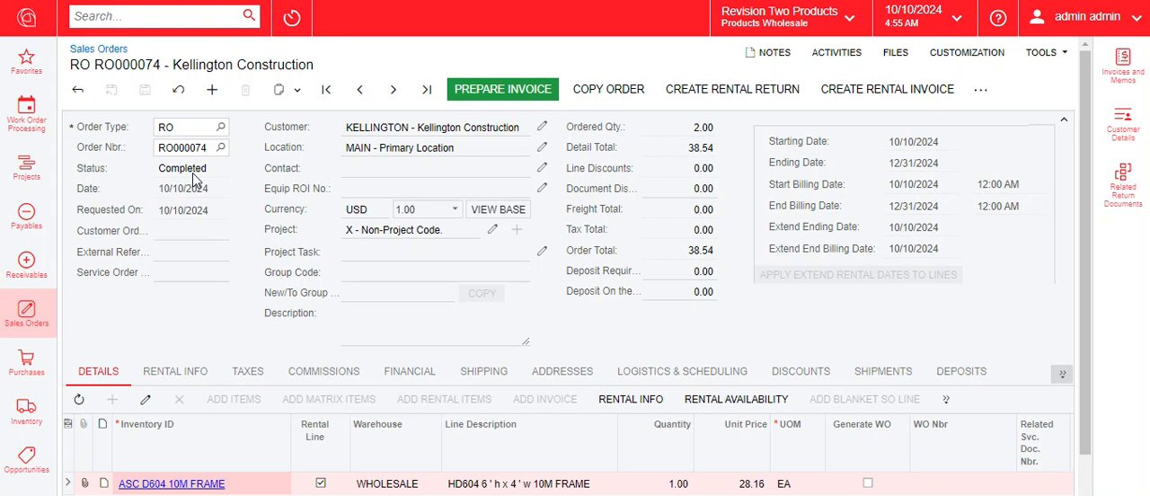
click(877, 379)
click(495, 208)
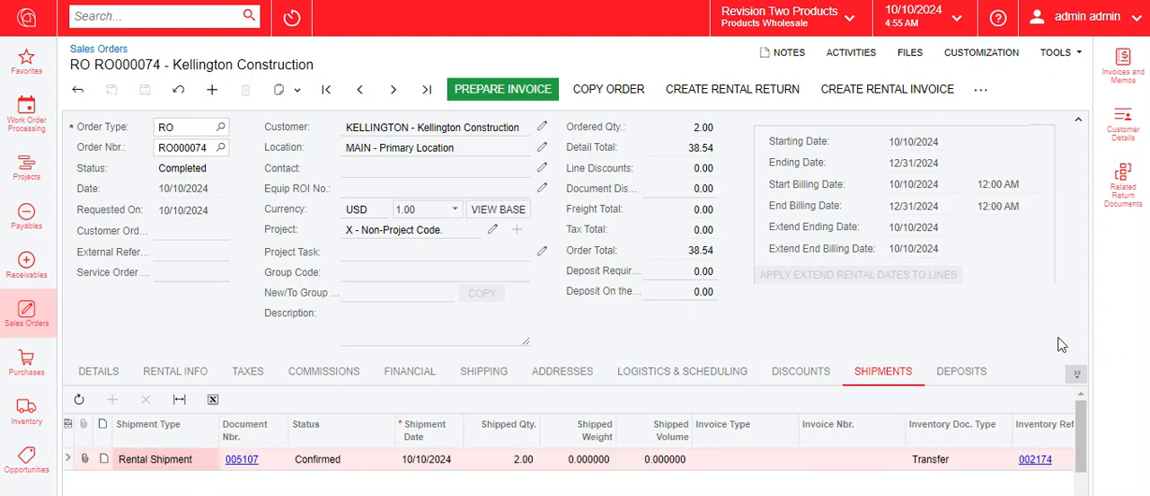
Review the rental invoices and rental returns linked to the order
click(1077, 373)
click(1073, 373)
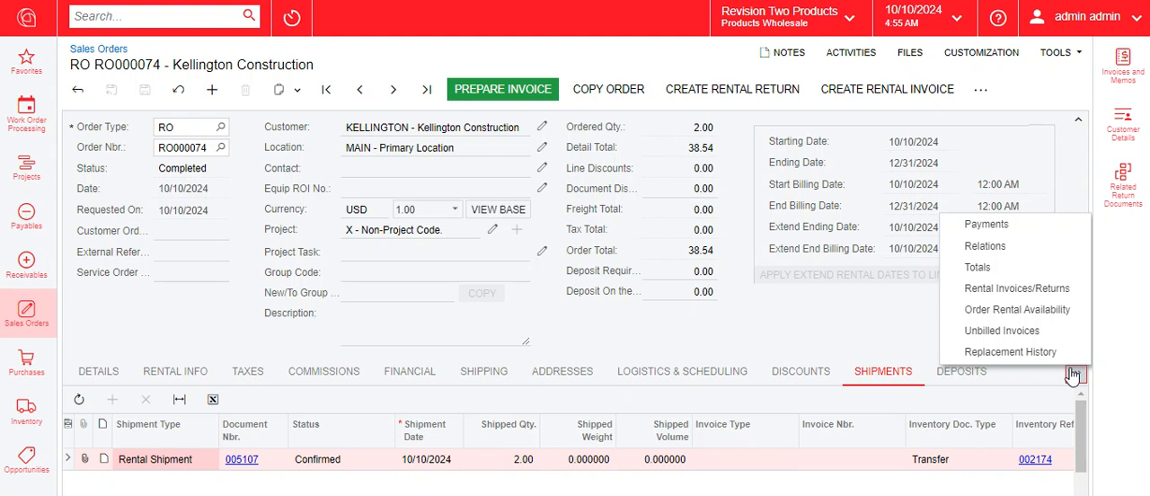
click(1039, 291)
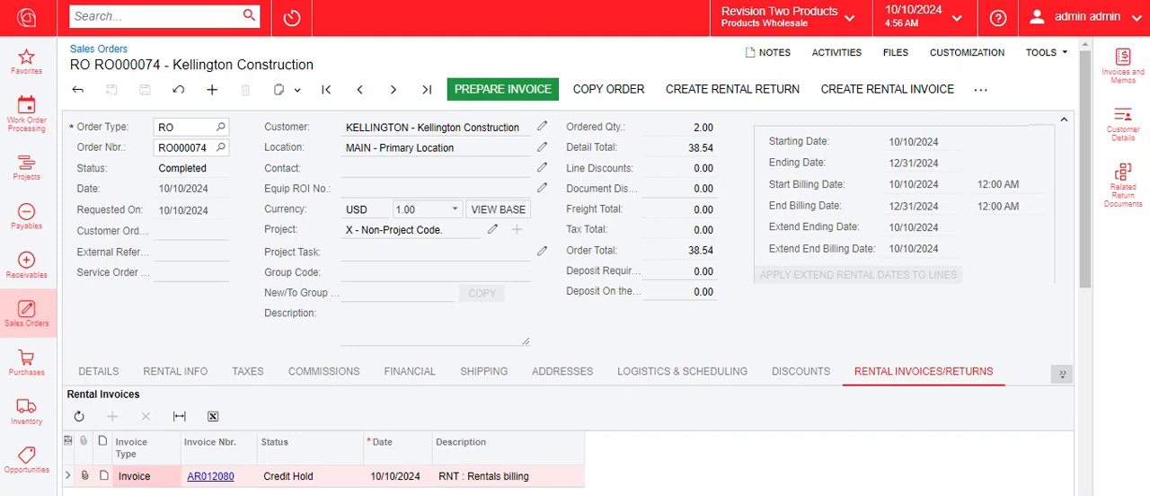
scroll(783, 439, down, 5)
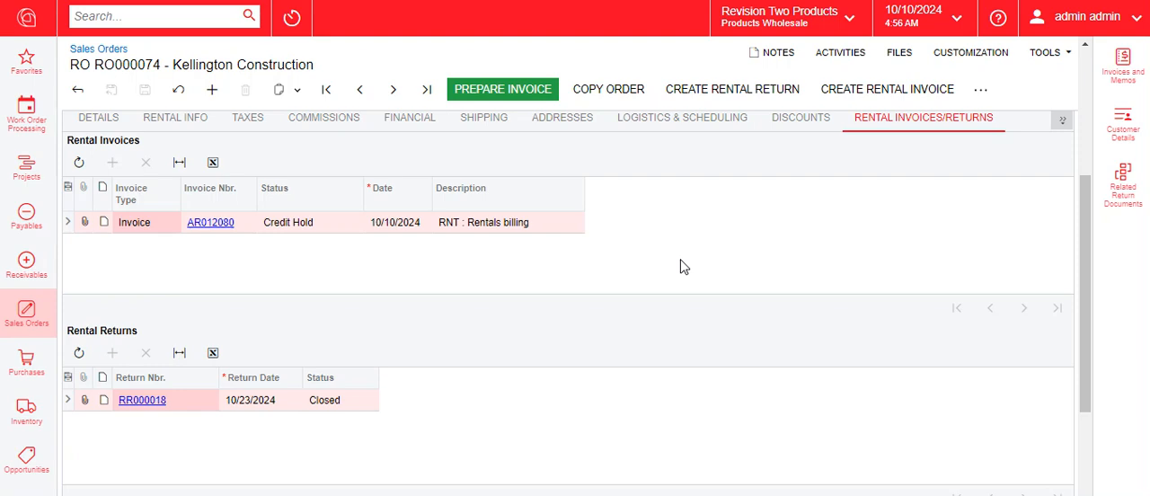
scroll(681, 259, up, 5)
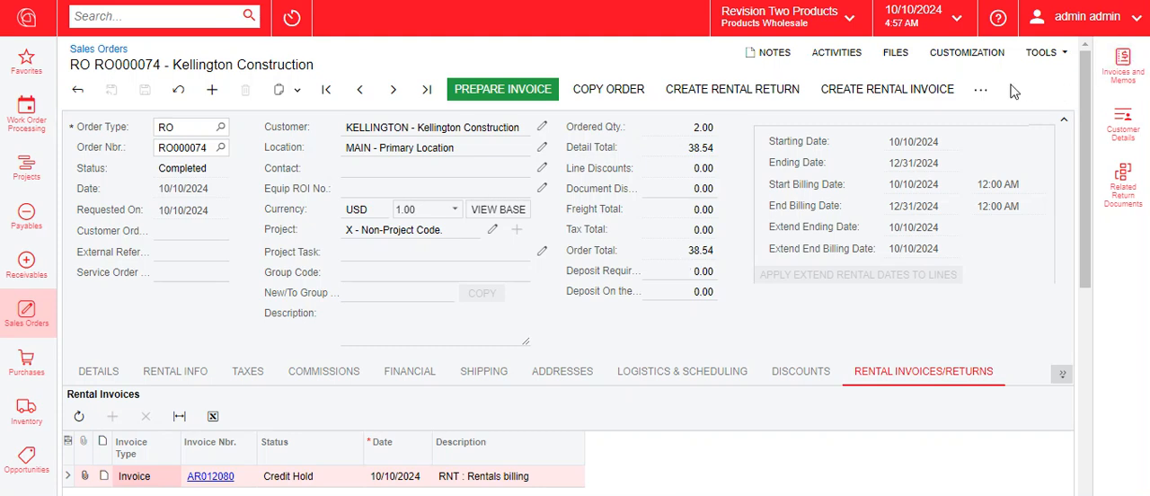
Reopen the completed rental order and show its detail lines with the header collapsed
click(979, 93)
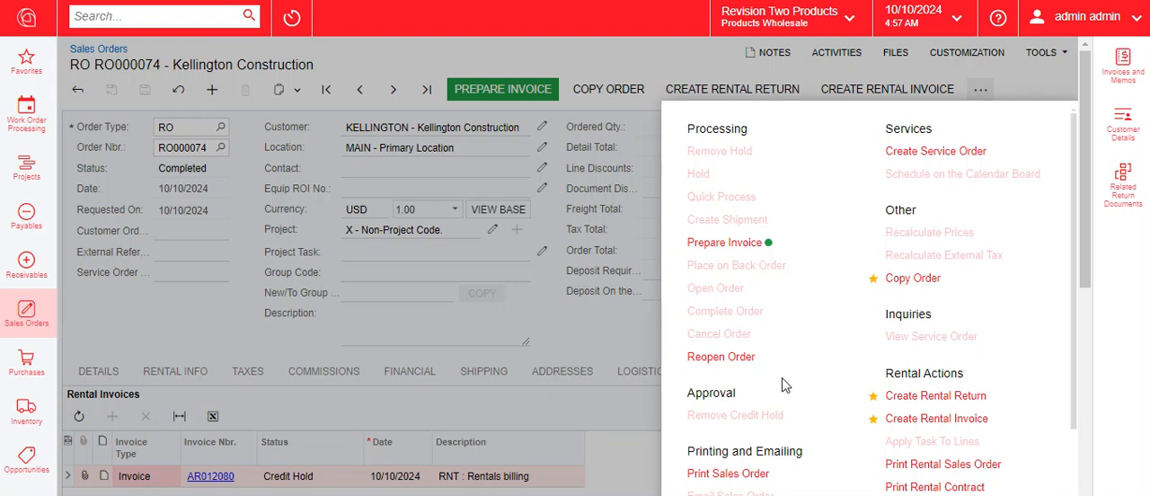
click(716, 360)
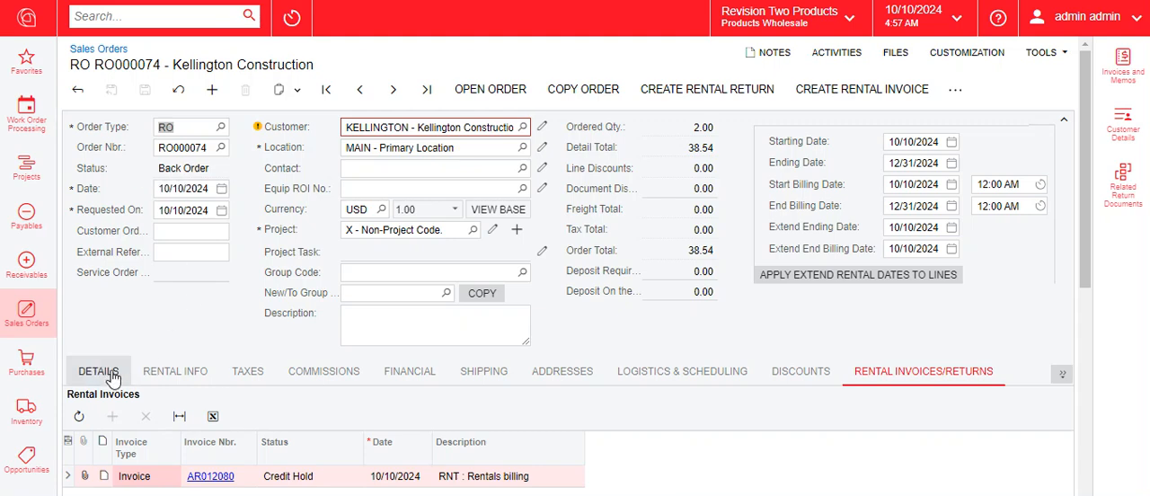
click(93, 371)
scroll(432, 386, down, 1)
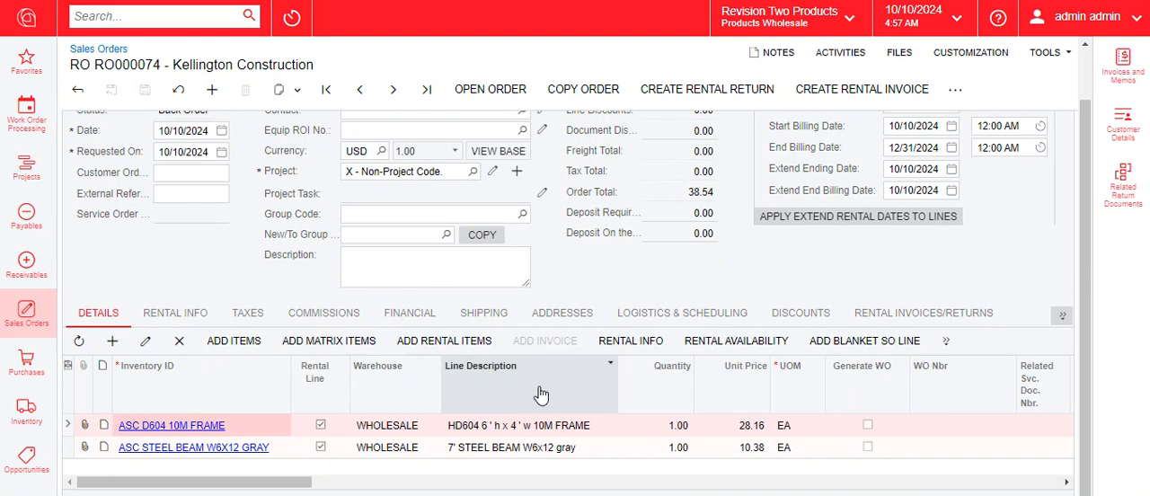
scroll(1061, 157, up, 1)
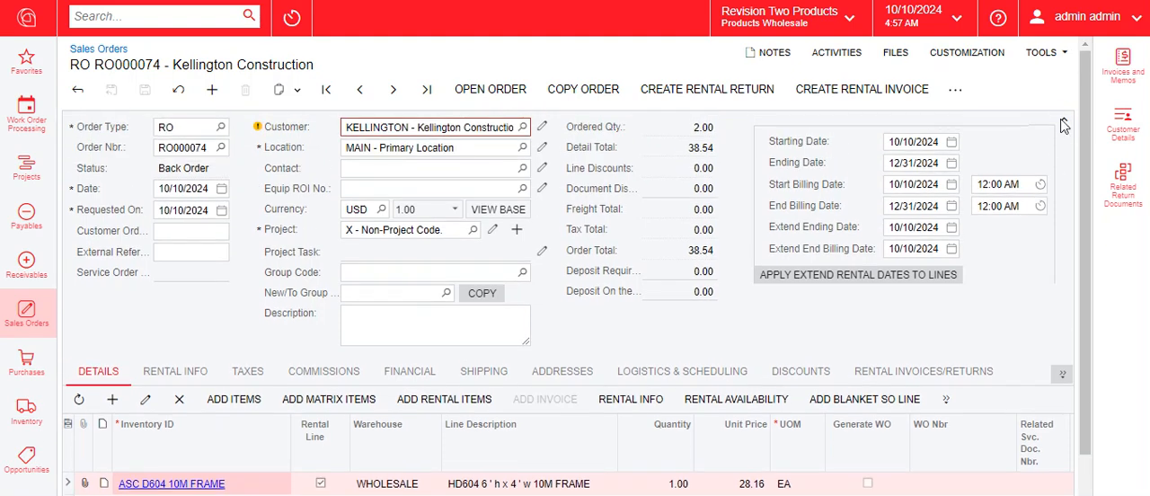
click(1064, 120)
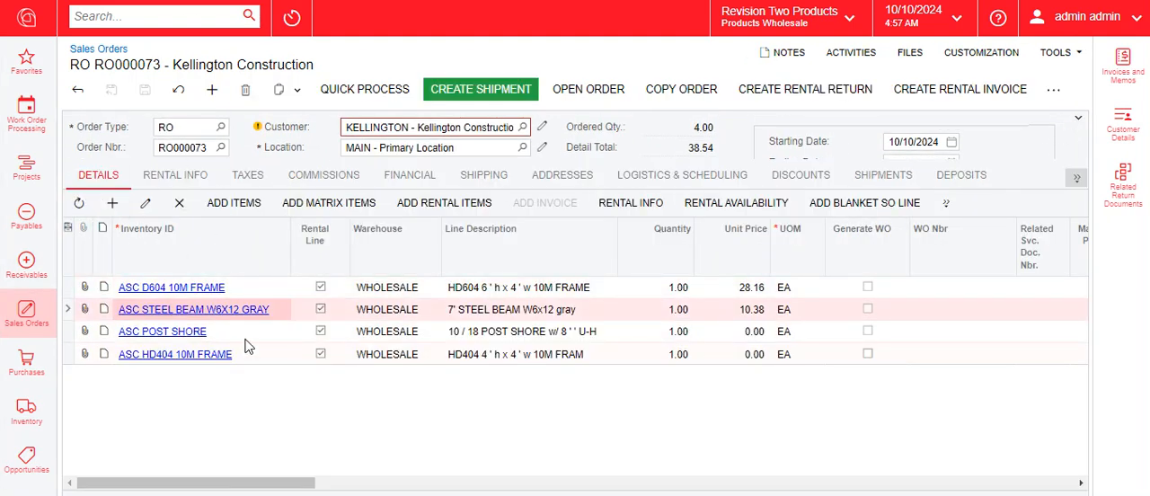
Add ASC POST SHORE and ASC HD404 10M FRAME, copied from the earlier rental order, as lines in the WHOLESALE warehouse and save
click(247, 339)
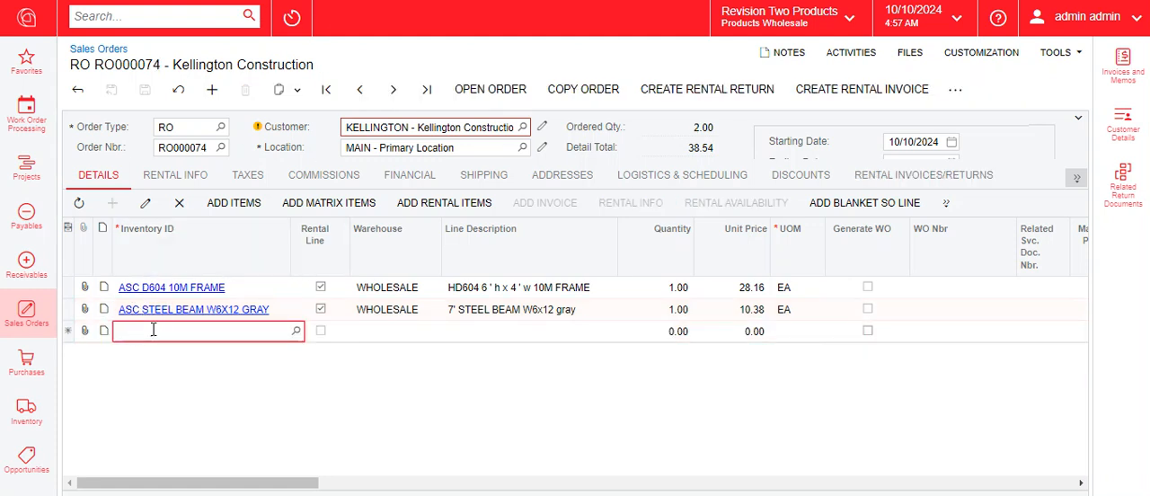
text(ASC POST SHORE)
click(406, 331)
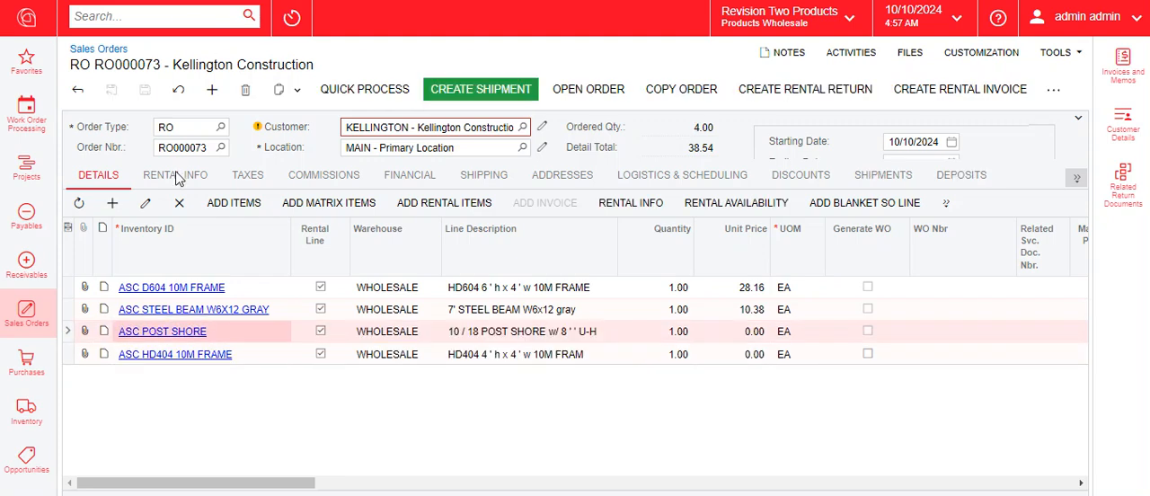
click(253, 357)
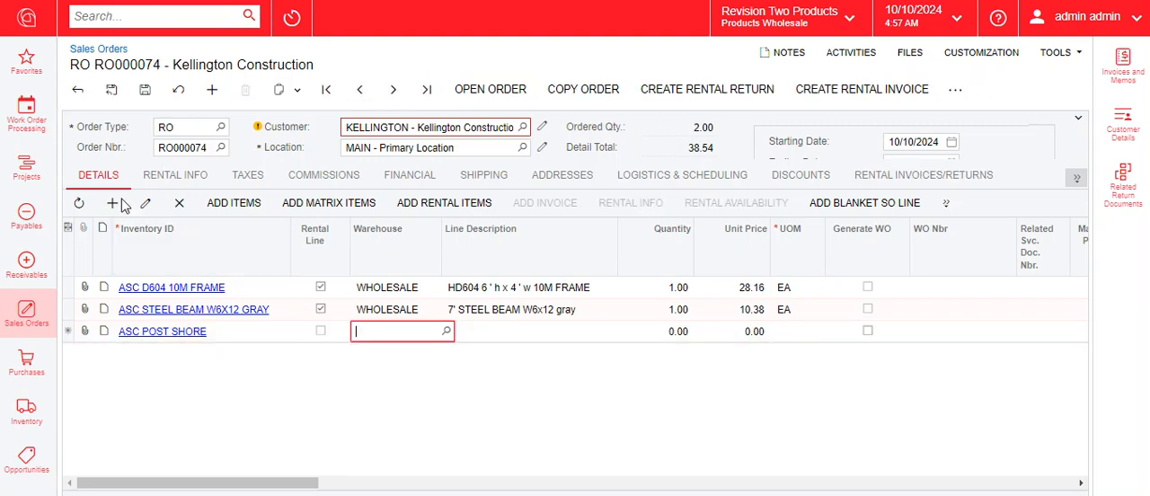
click(112, 202)
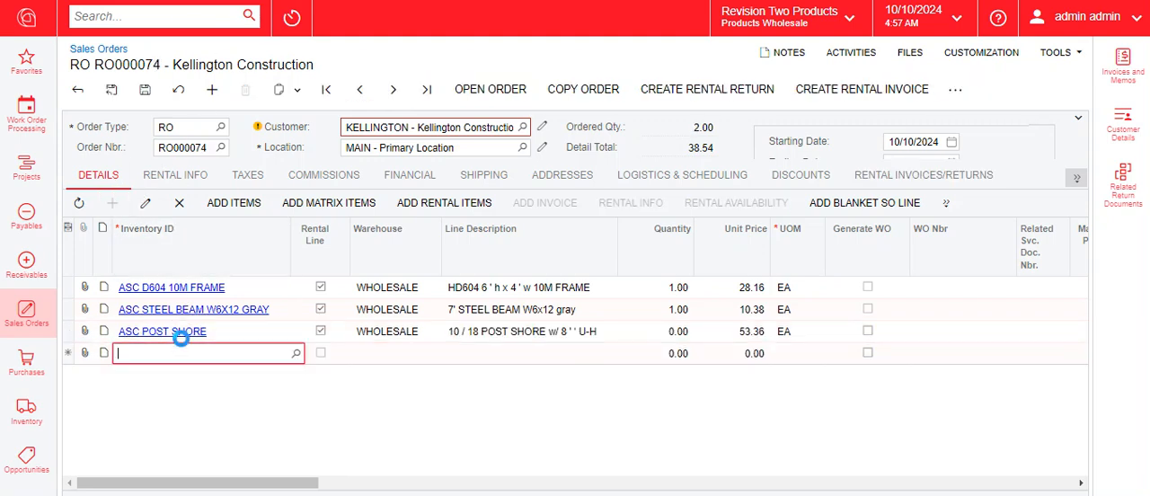
click(196, 356)
text(ASC  HD404 10M FRAME)
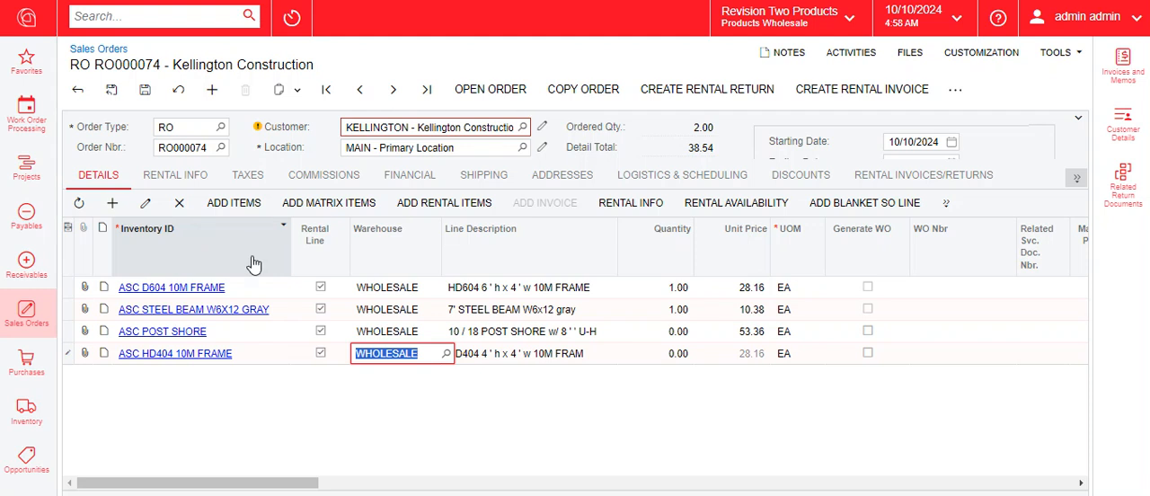
click(144, 95)
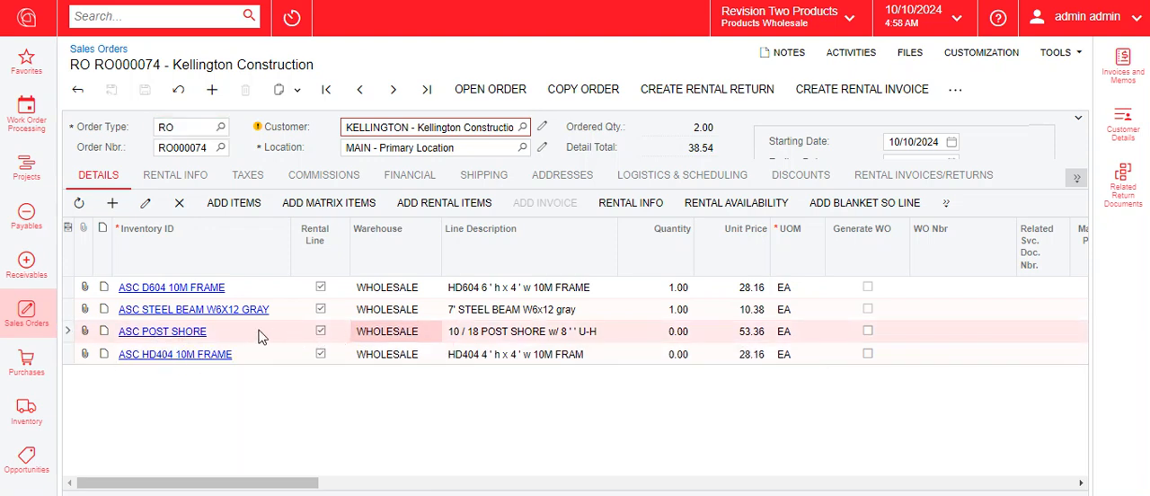
Make the ASC POST SHORE line an unlimited rental in its rental details and accept the change
click(620, 206)
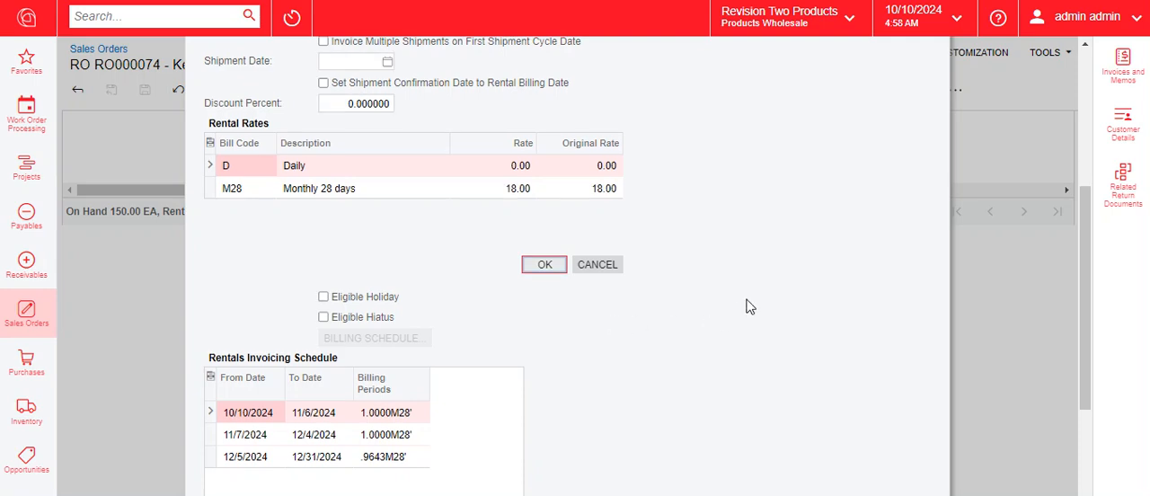
scroll(745, 305, up, 2)
scroll(743, 299, up, 3)
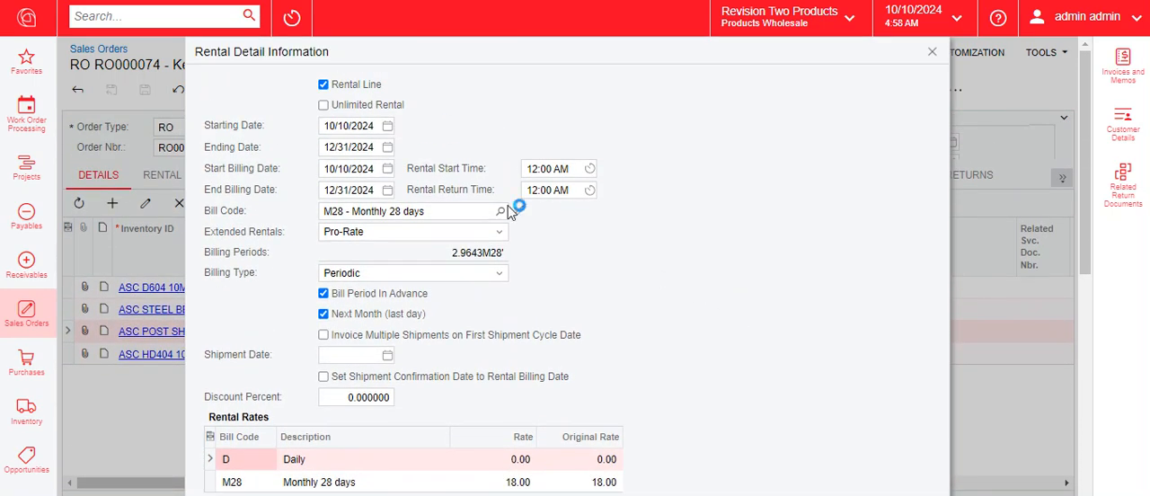
click(364, 106)
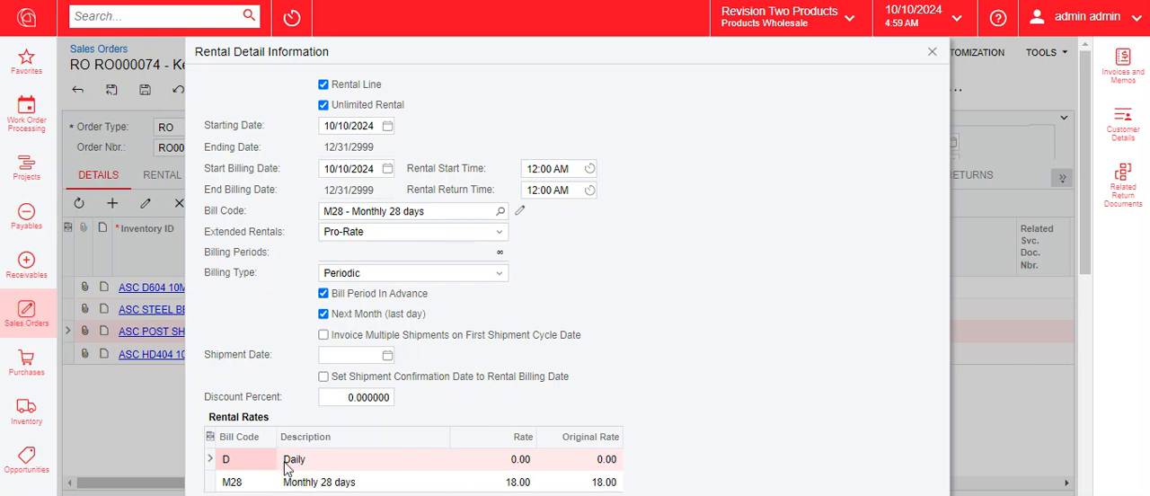
click(209, 480)
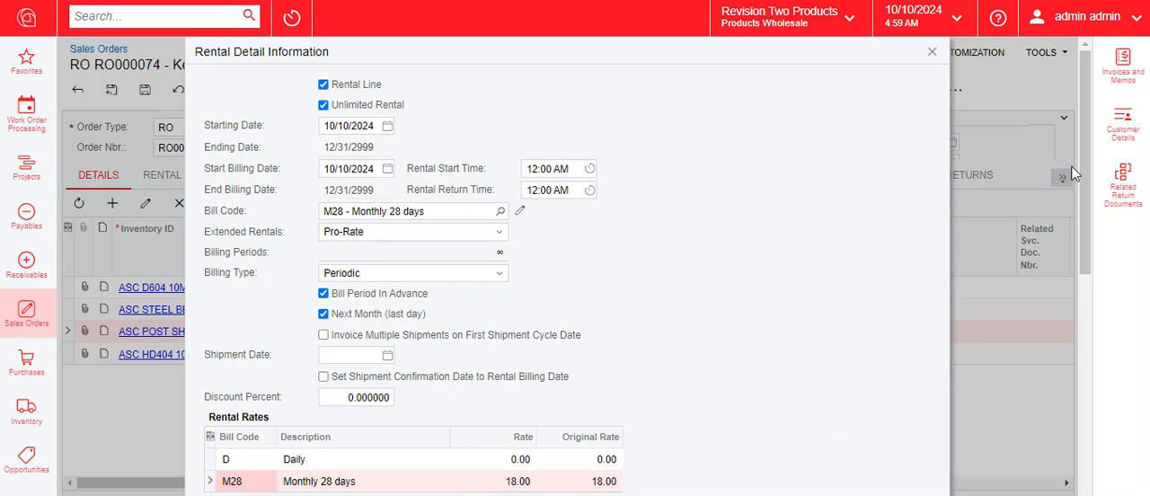
drag(1083, 162, 1076, 233)
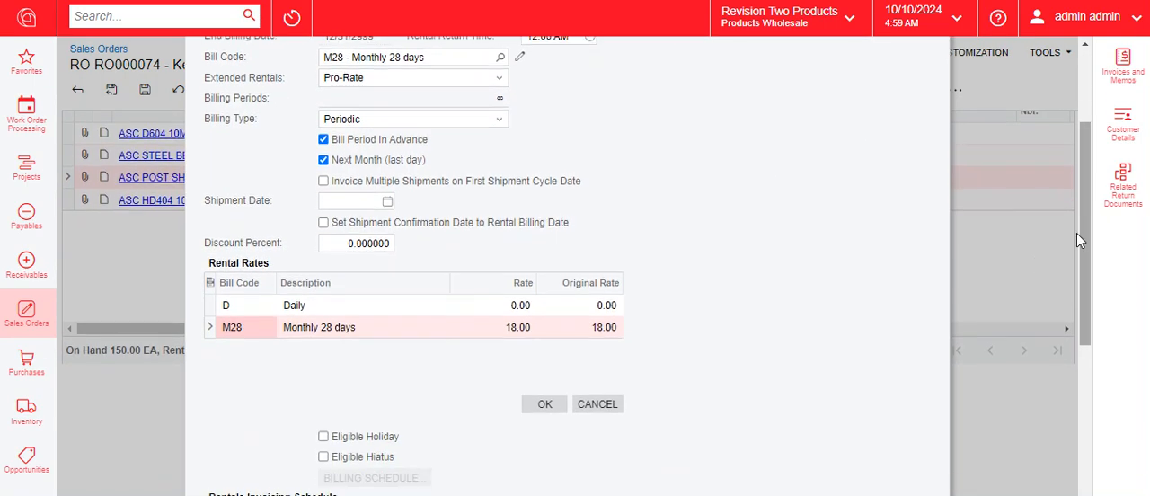
click(545, 405)
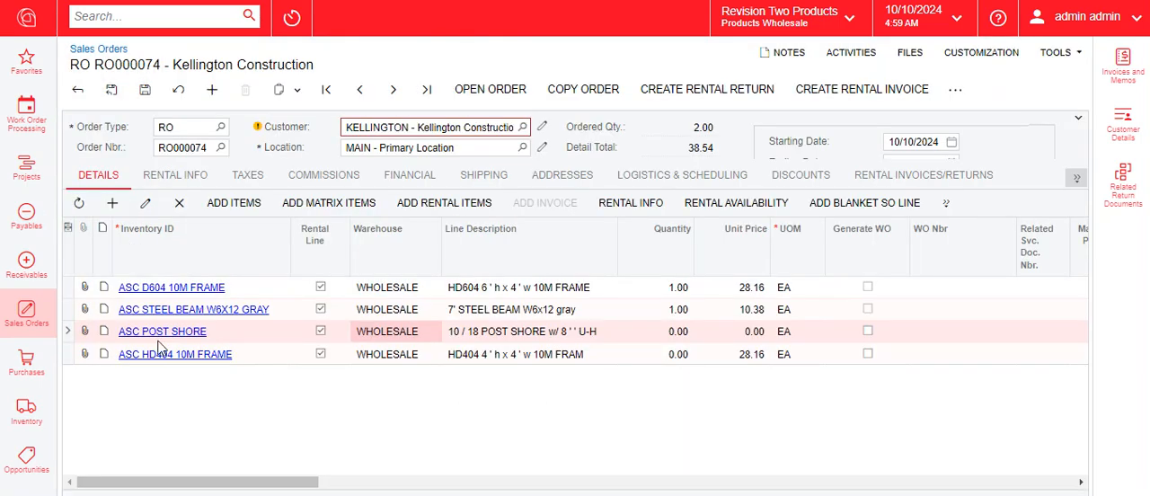
Make the ASC HD404 10M FRAME line an unlimited rental starting 10/11/2024 and save the order
click(74, 360)
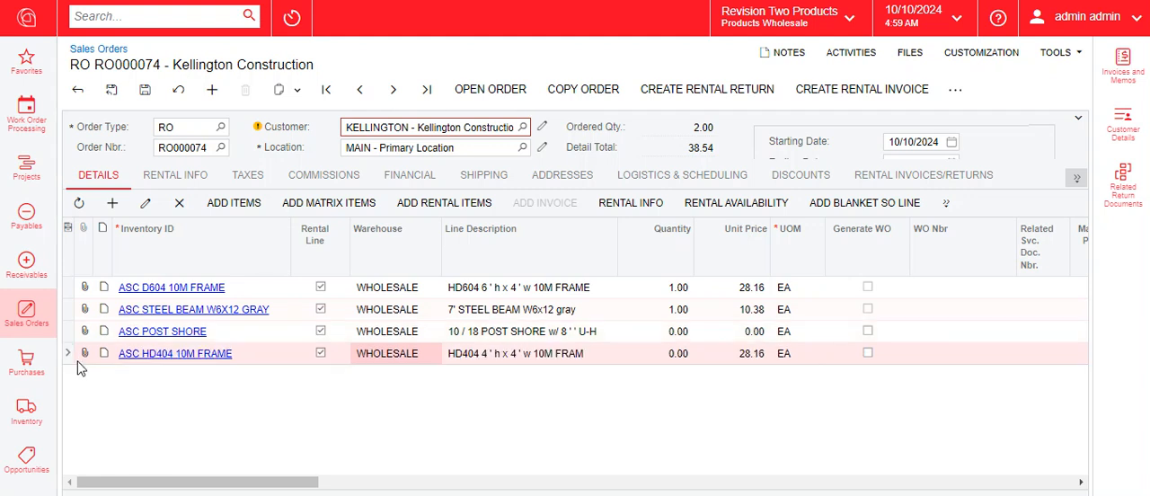
click(631, 203)
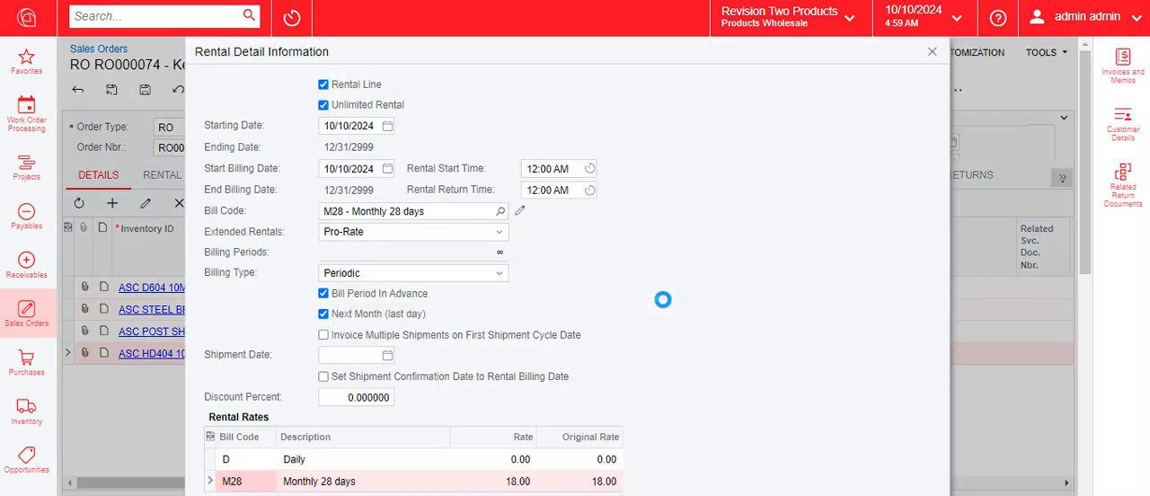
click(344, 108)
click(388, 128)
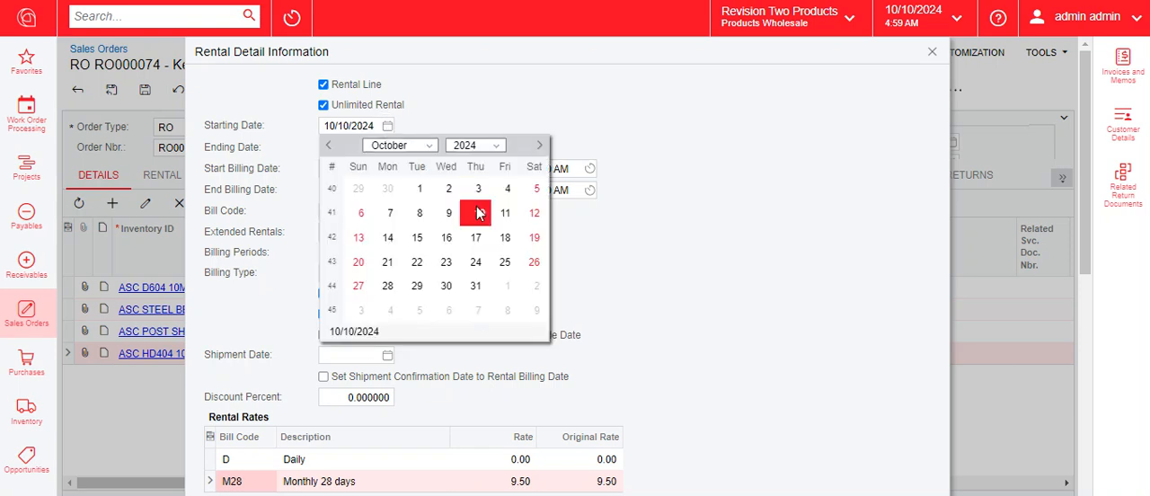
click(513, 213)
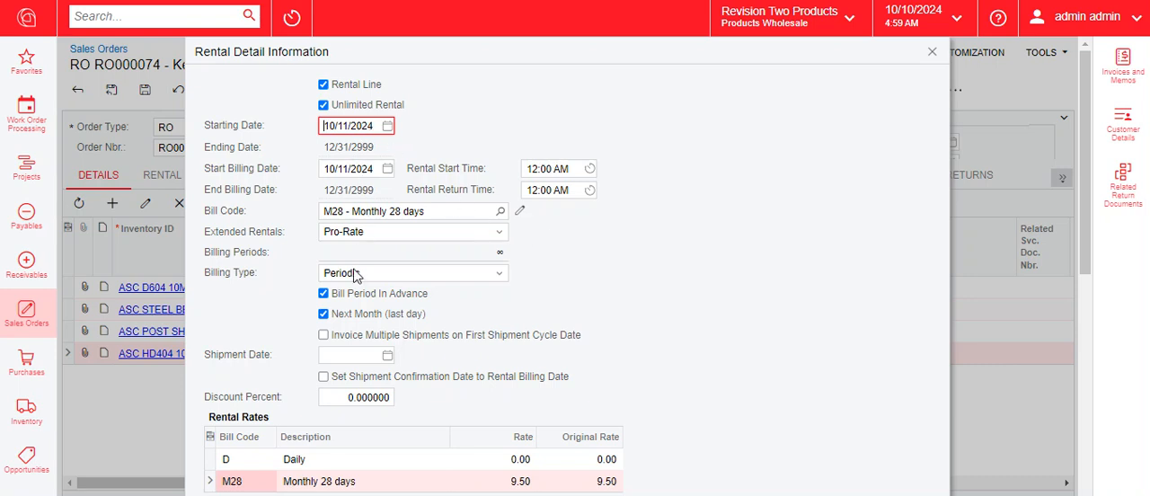
click(727, 315)
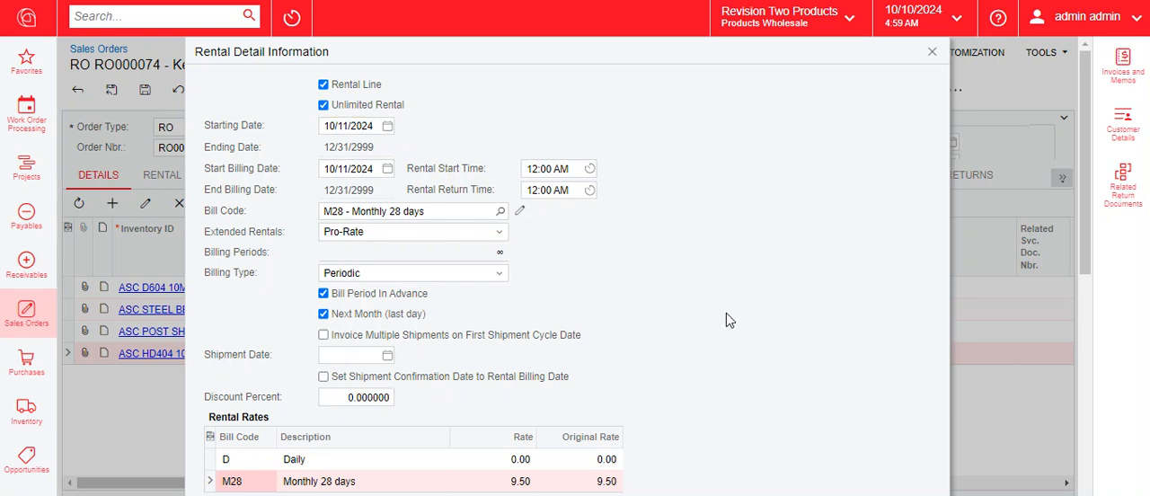
drag(1089, 129, 1094, 250)
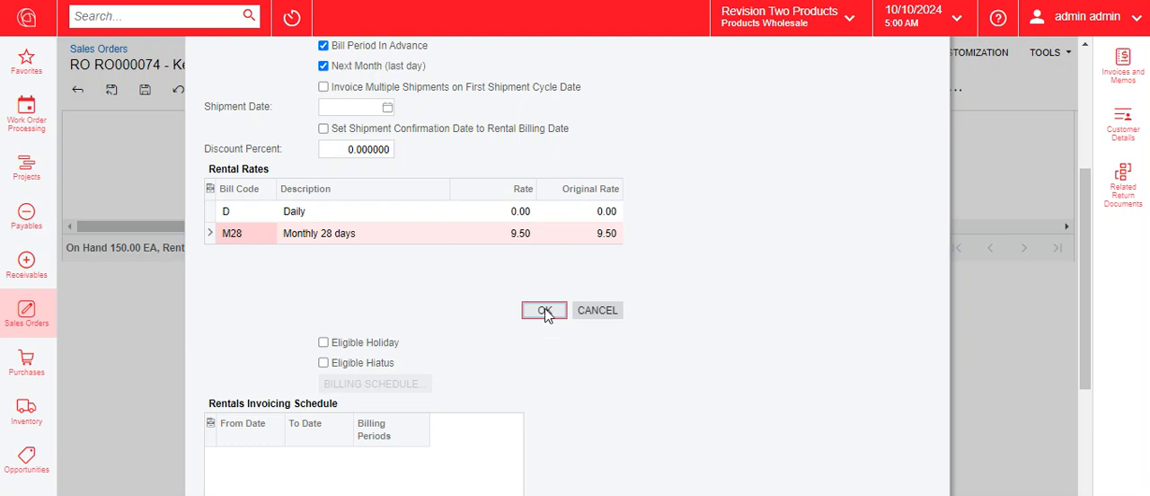
click(545, 310)
click(147, 92)
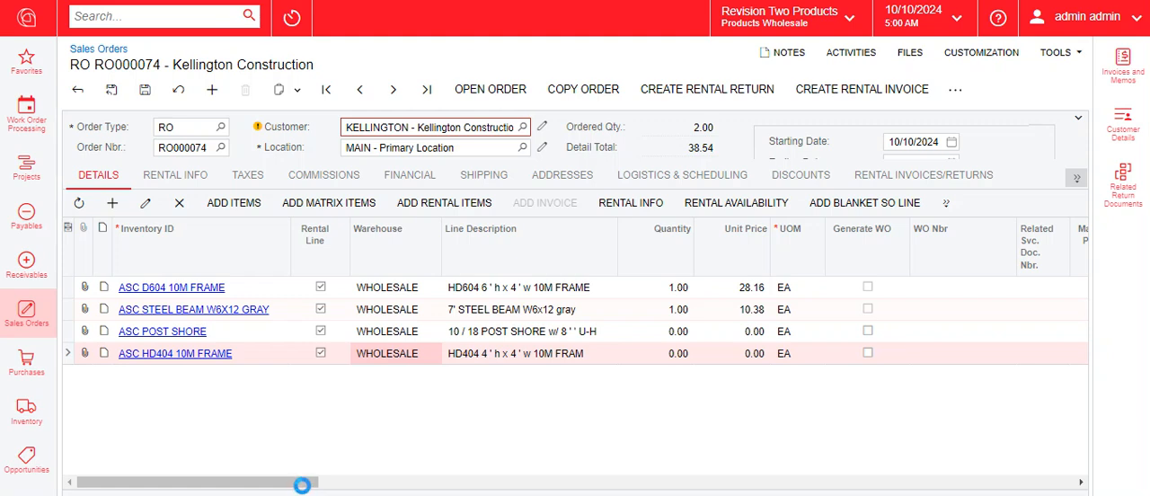
Set the requested-on date of the ASC HD404 10M FRAME line to 10/11/2024
drag(304, 485, 946, 490)
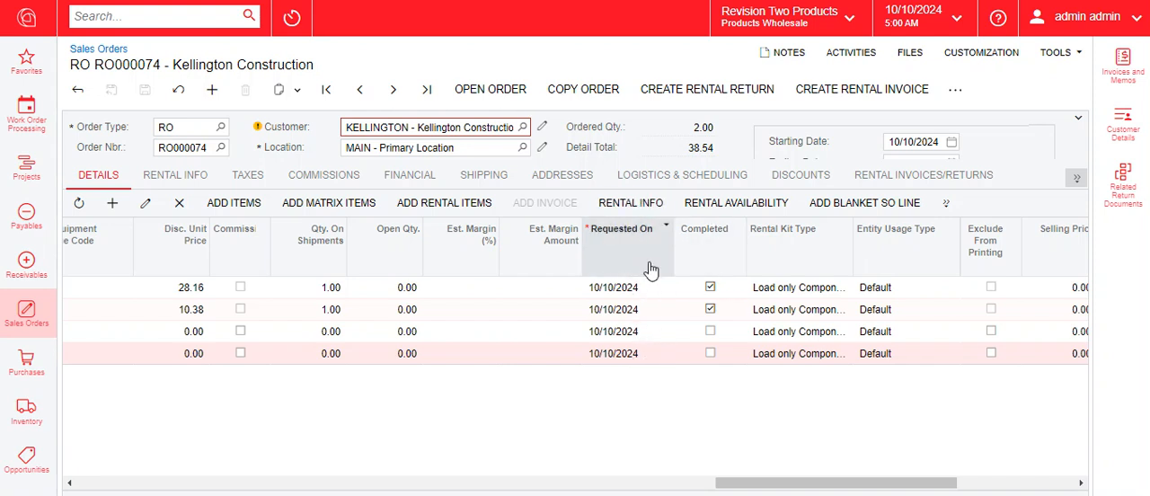
click(652, 356)
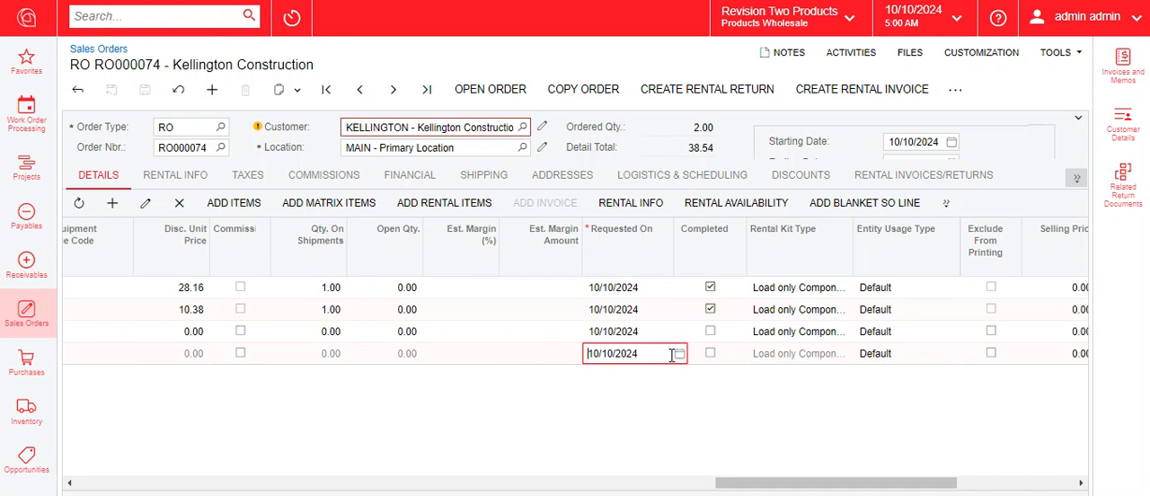
click(679, 354)
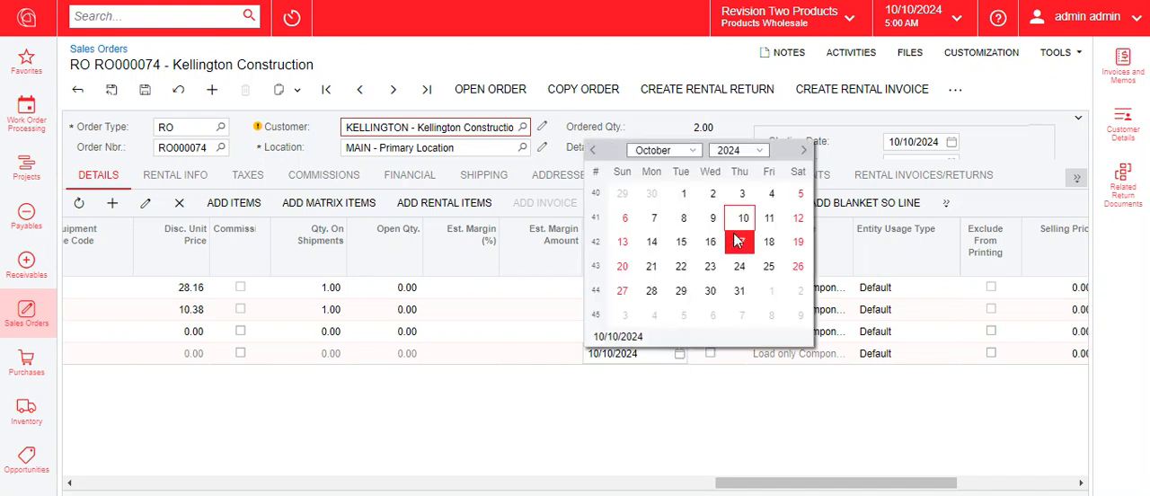
click(769, 217)
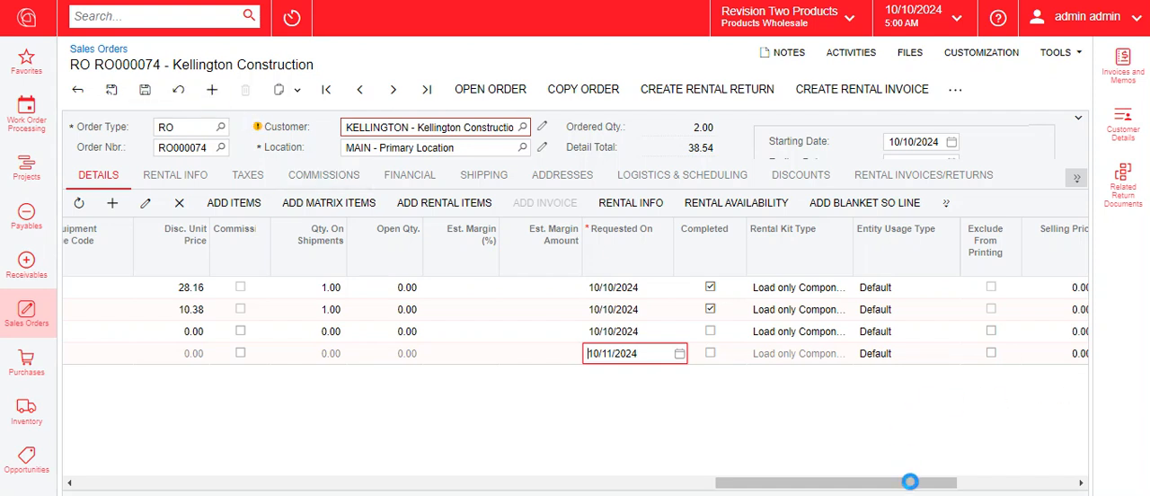
Set the quantities of the ASC POST SHORE and ASC HD404 10M FRAME lines to 1 each and save the order
drag(911, 482, 249, 482)
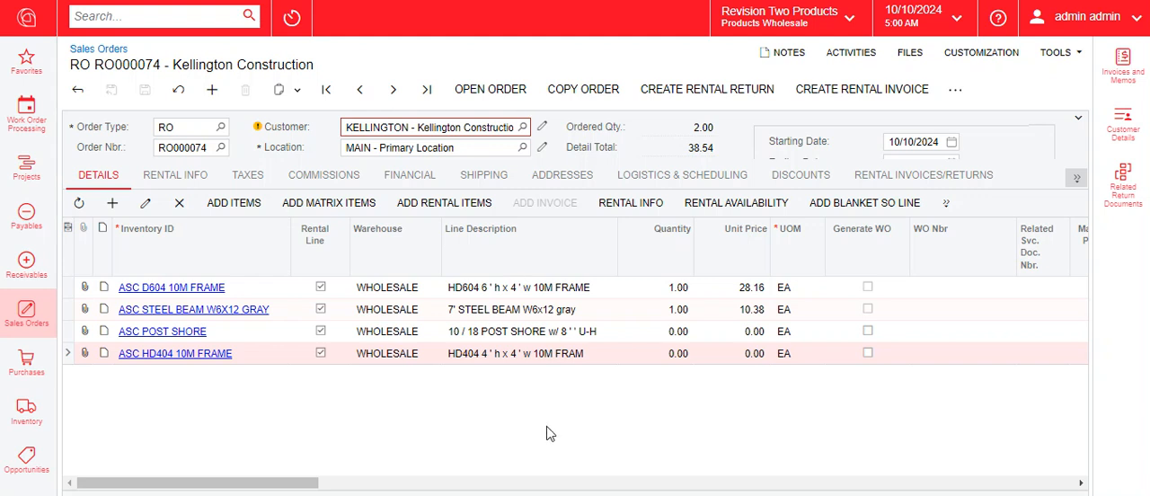
click(674, 332)
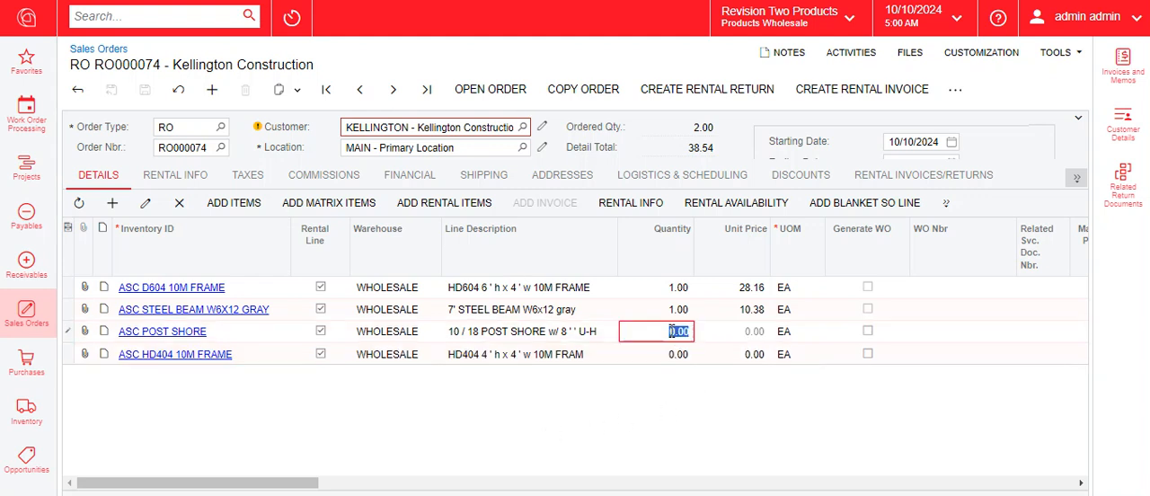
text(1)
click(678, 354)
text(1)
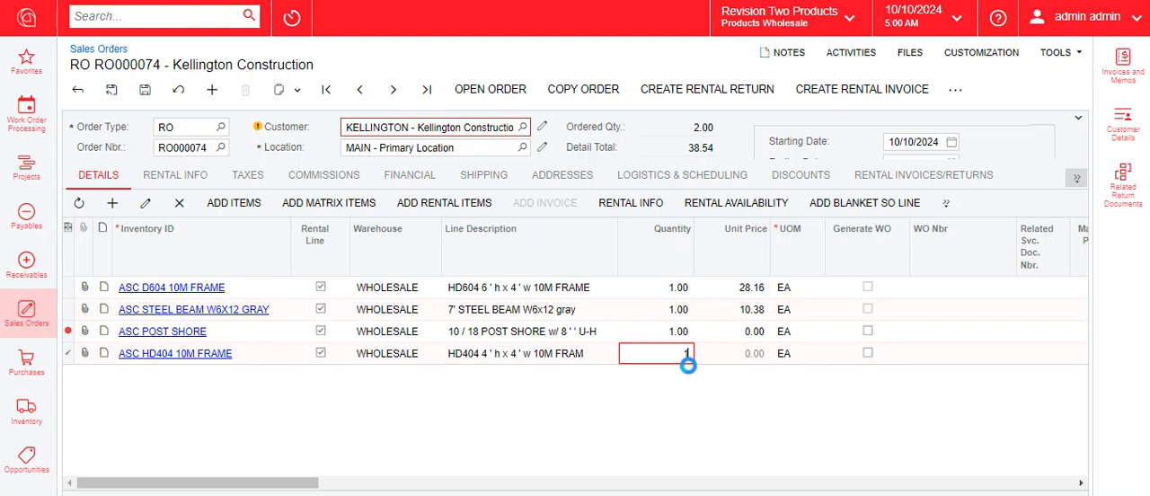
click(146, 93)
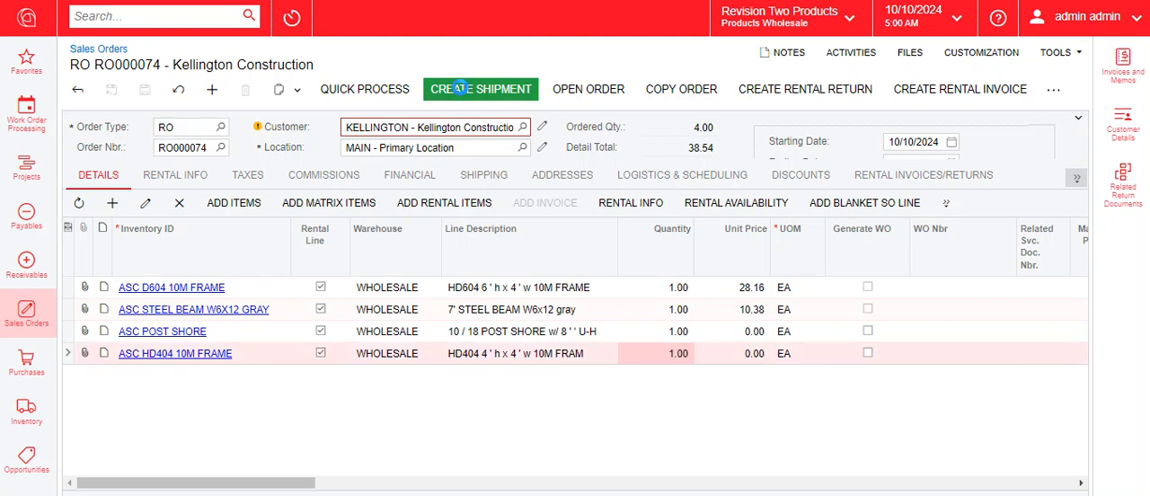
Create a shipment dated 10/10/2024 from the WHOLESALE warehouse for the order and confirm it
click(459, 88)
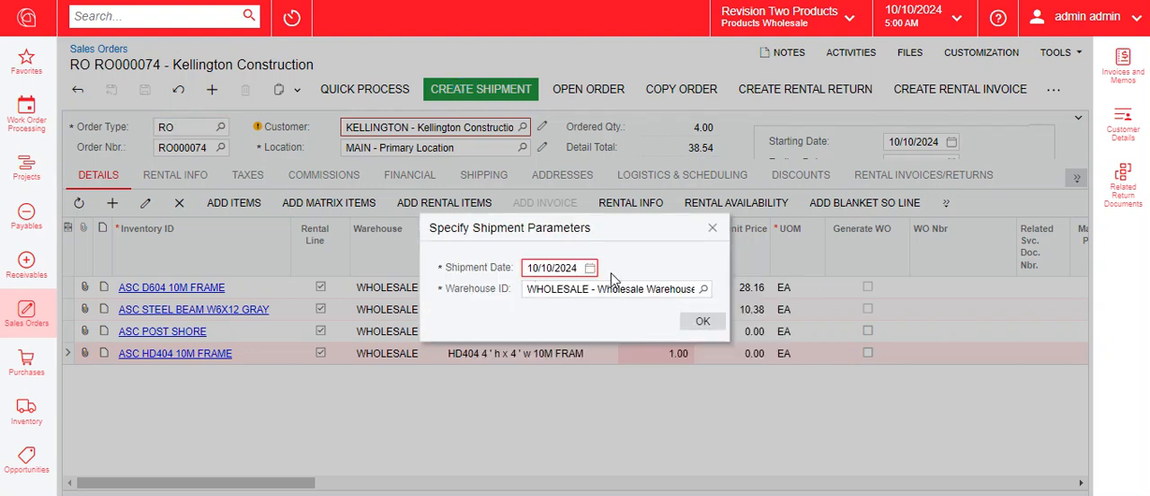
click(704, 321)
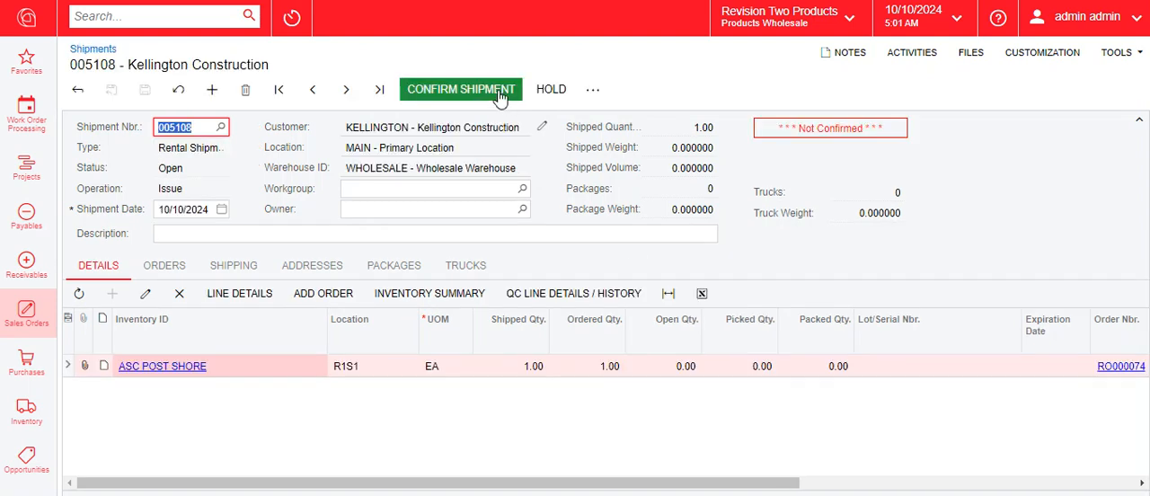
click(501, 97)
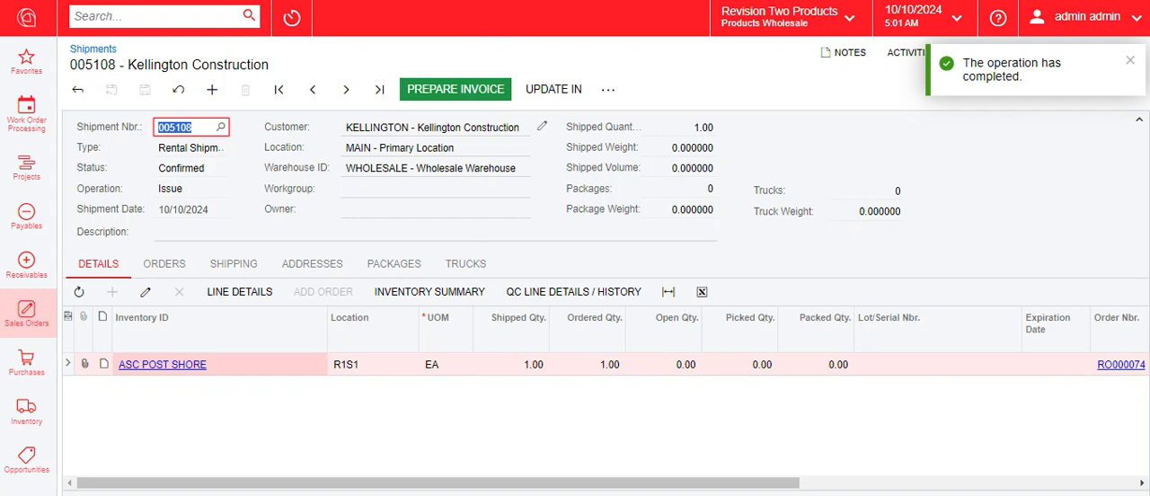
Return to the rental order, check its billing line by date 10/10/2024 and process all rental invoices for it
key(alt+Left)
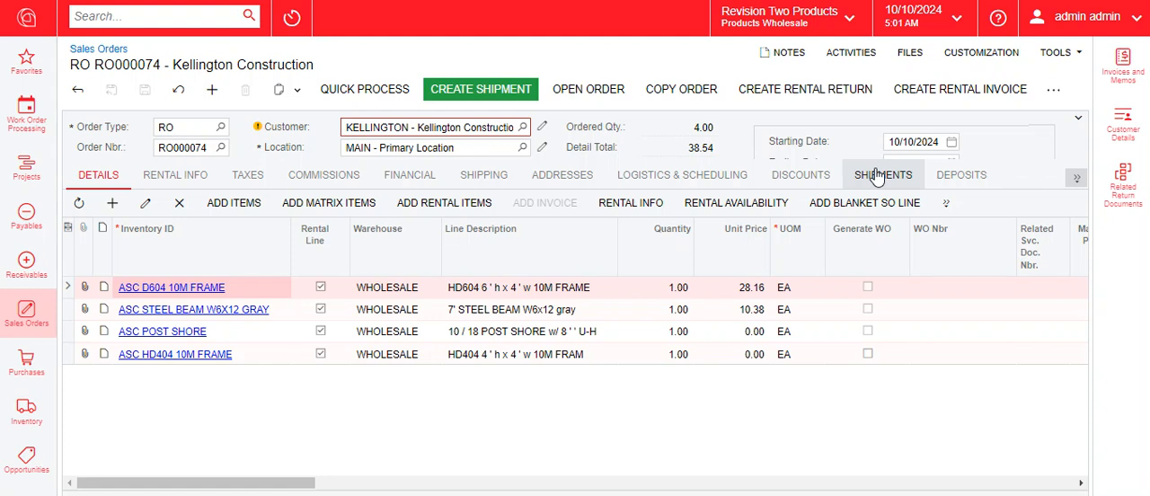
click(962, 86)
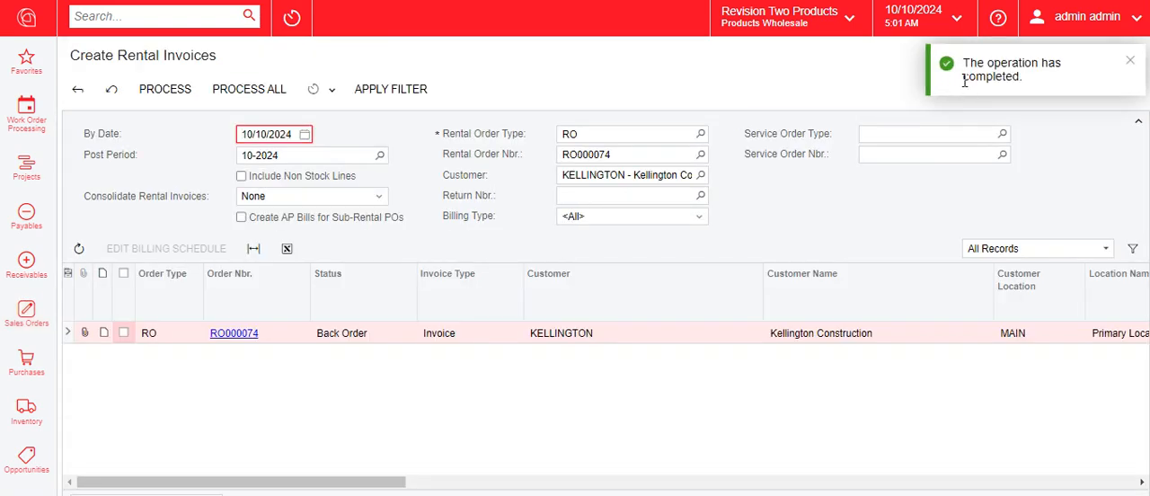
drag(380, 481, 698, 480)
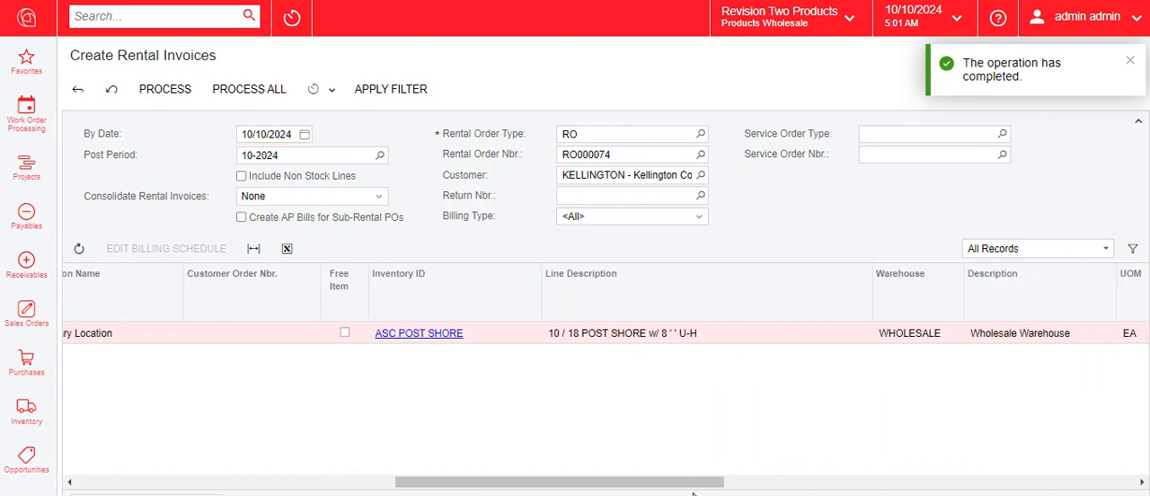
drag(503, 481, 817, 489)
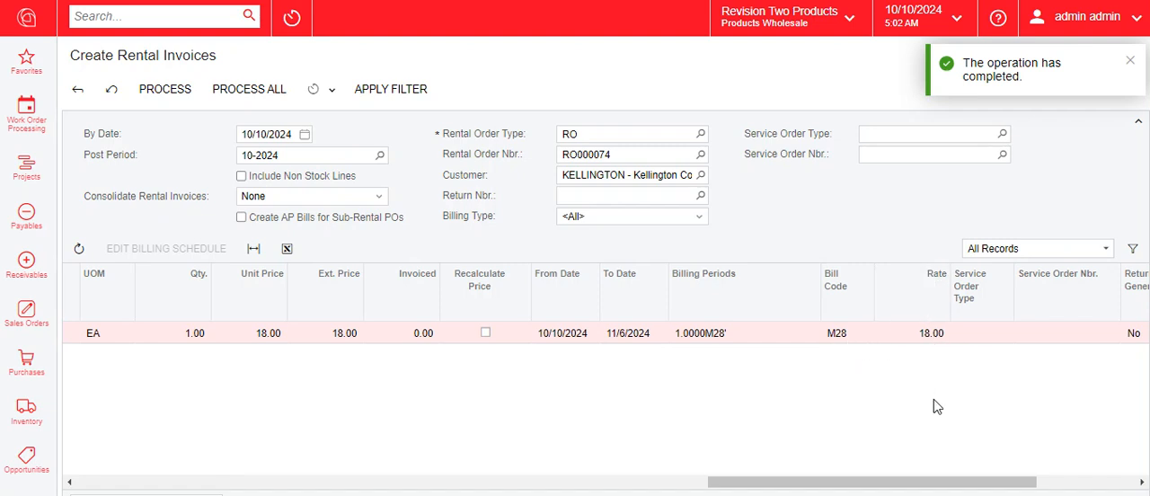
click(260, 90)
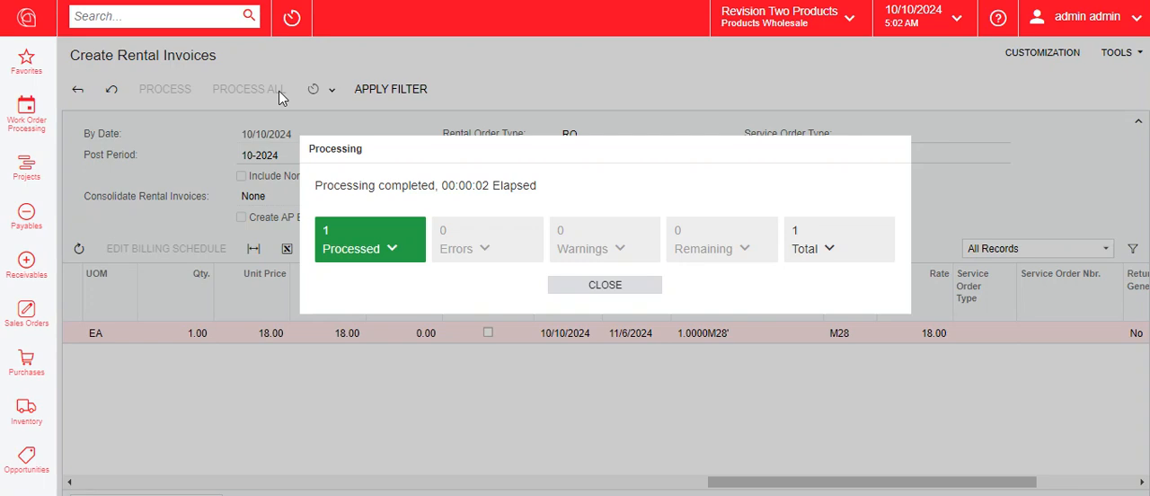
click(597, 288)
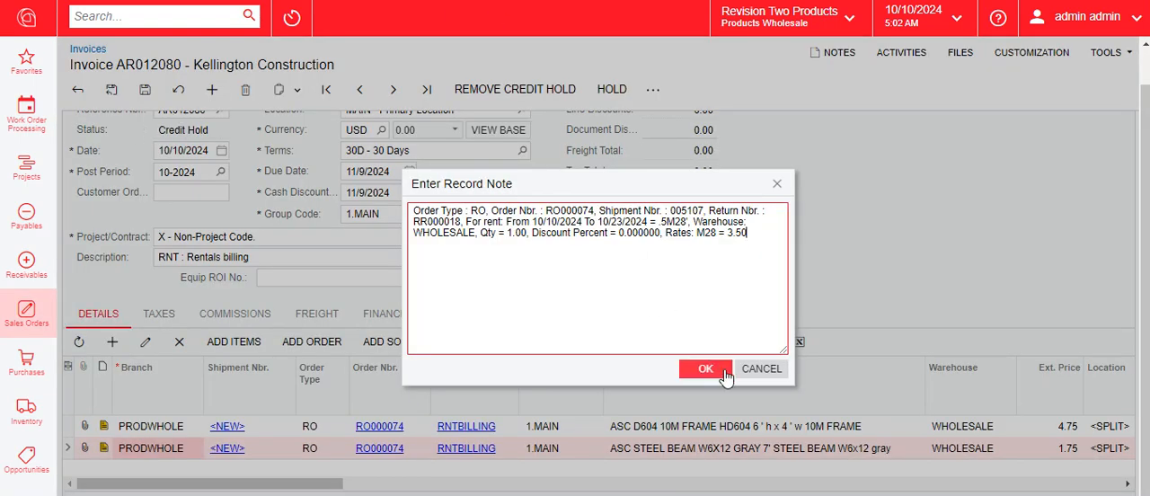
Close the earlier invoice's line note, return to the invoice list and view the line note of the newest Kellington Construction invoice
click(750, 368)
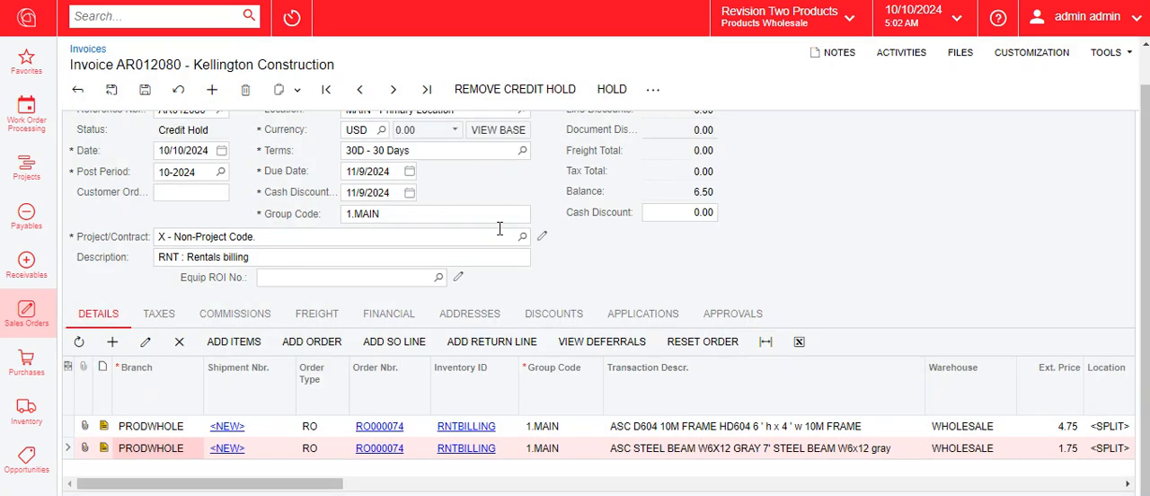
click(77, 89)
click(631, 97)
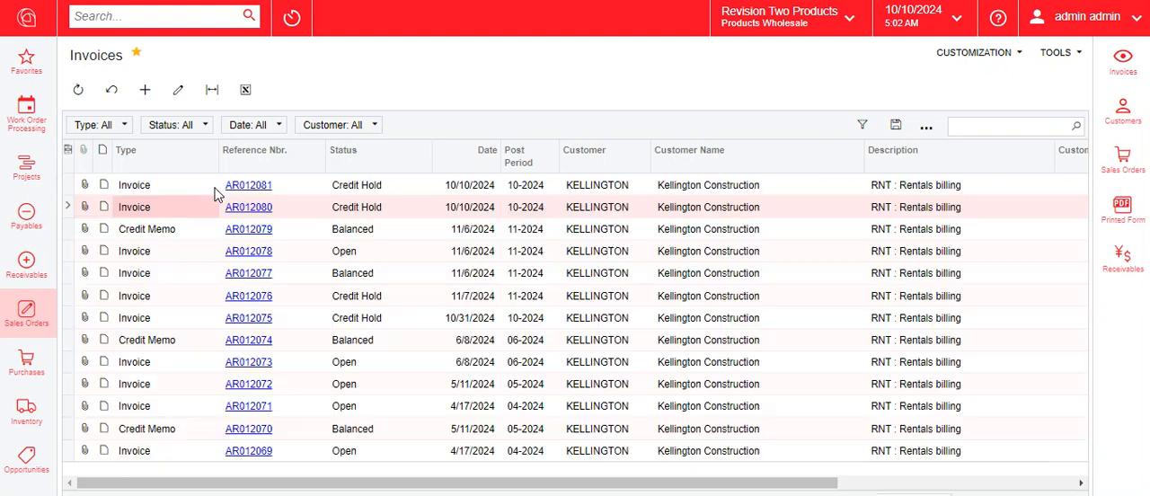
click(257, 188)
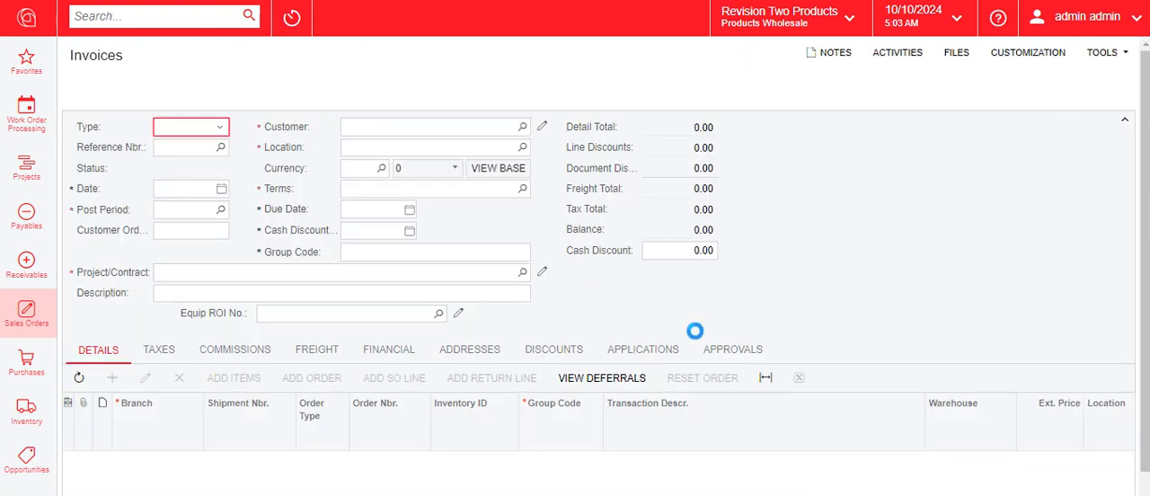
scroll(81, 437, down, 1)
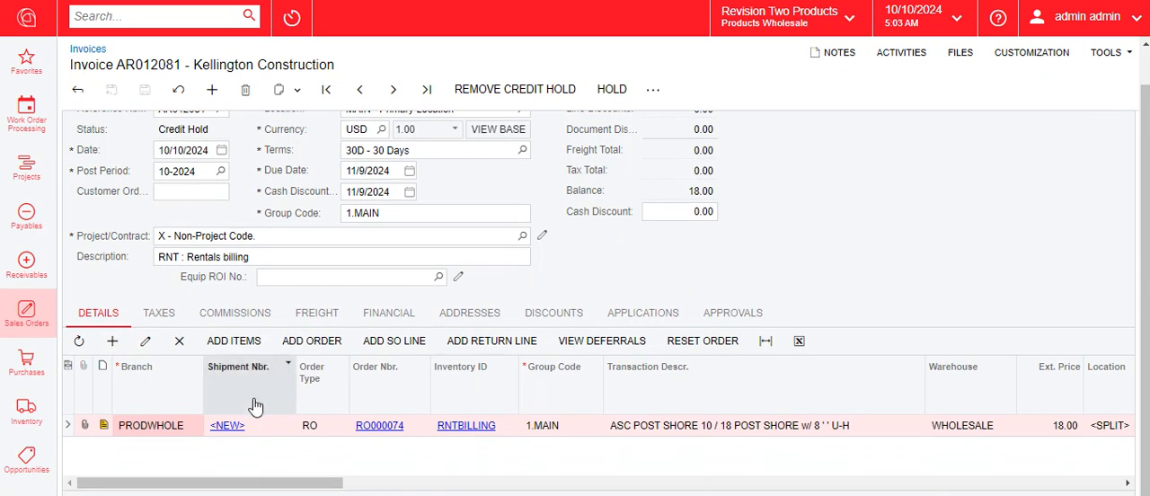
click(104, 424)
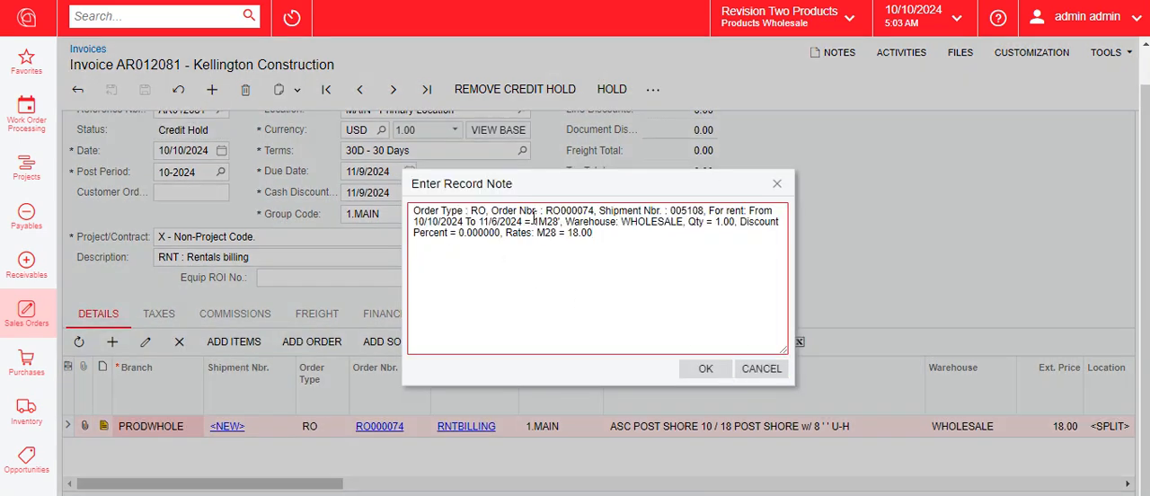
Check the shipment number and rental period in the line note, close it, remove the invoice's credit hold and release the invoice
drag(599, 211, 707, 212)
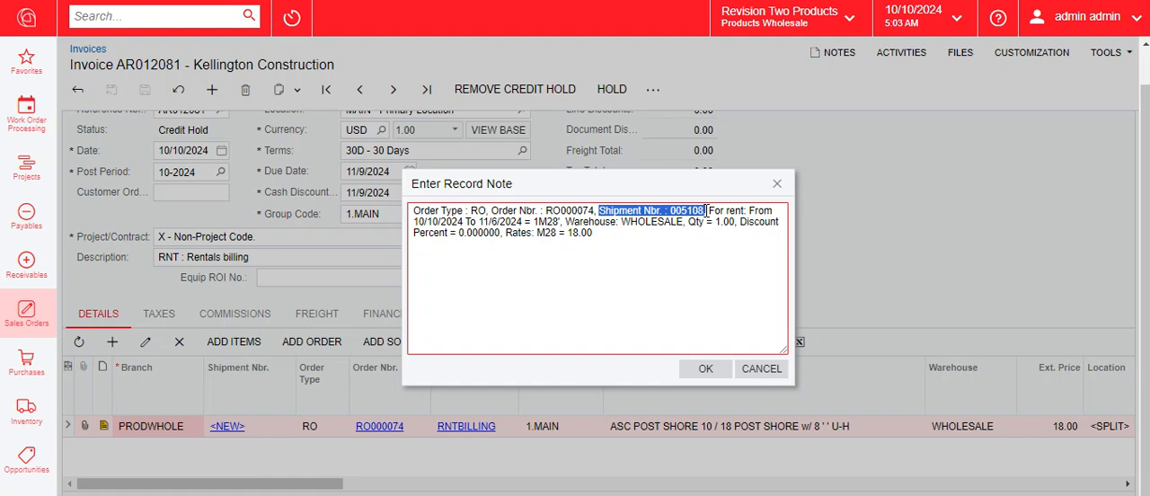
drag(413, 223, 561, 221)
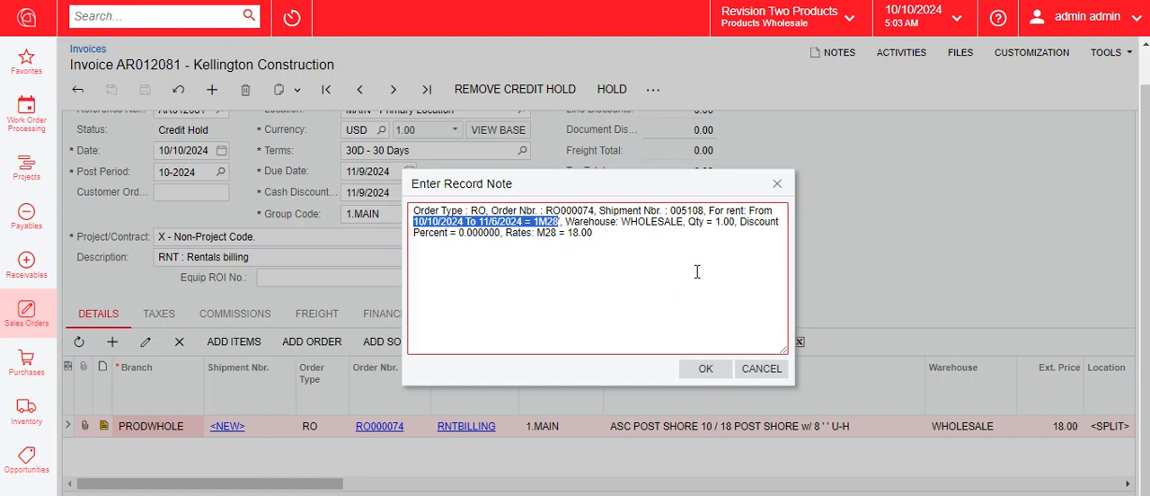
click(706, 368)
click(530, 89)
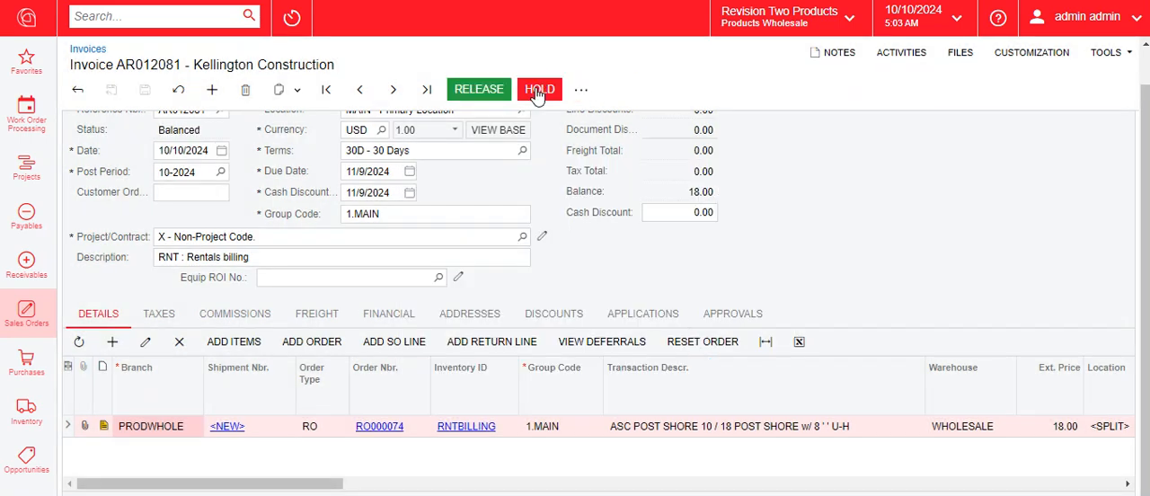
double_click(502, 89)
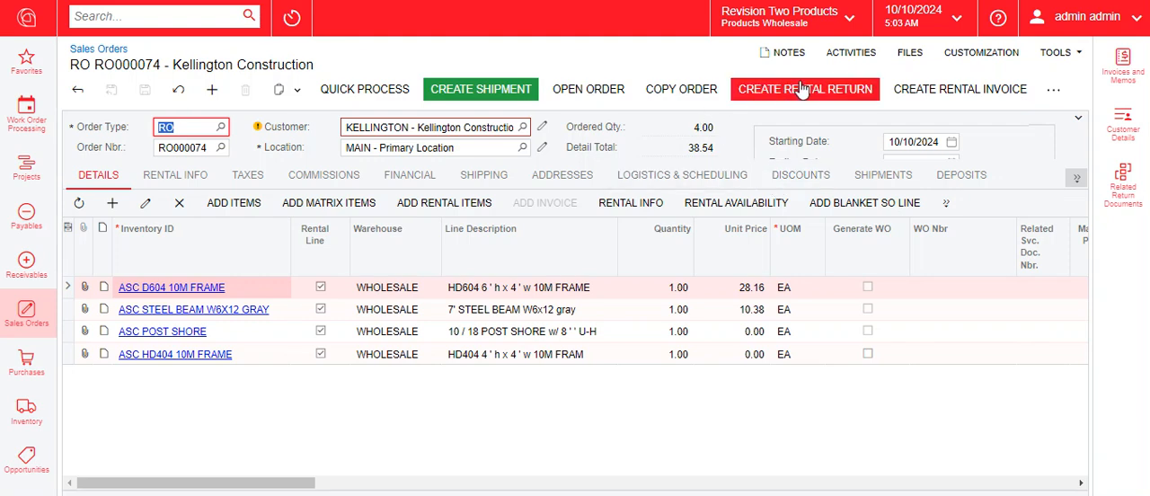
Create a rental return from the rental order for the ASC POST SHORE line with a return date of 10/31/2024
click(805, 94)
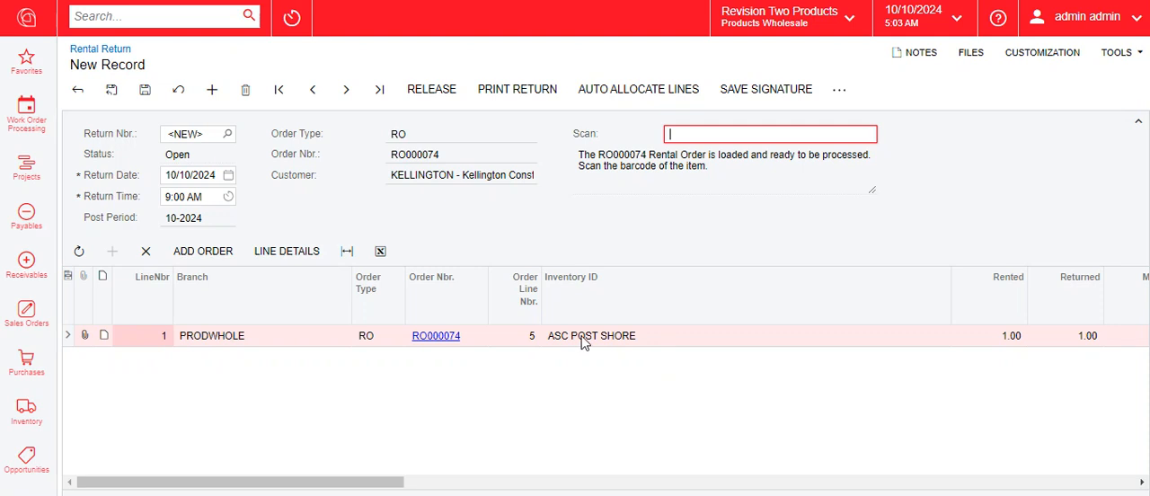
click(229, 175)
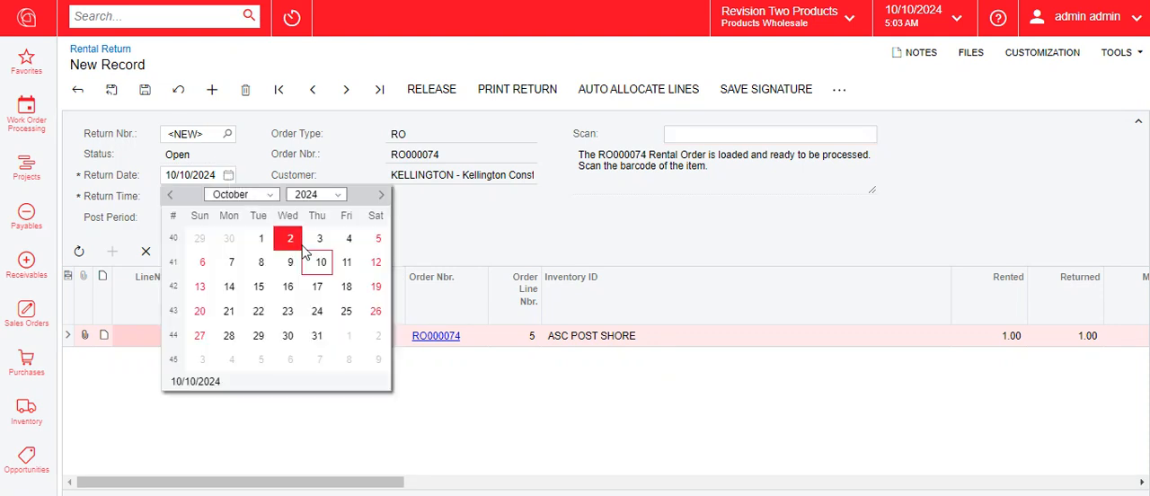
click(314, 338)
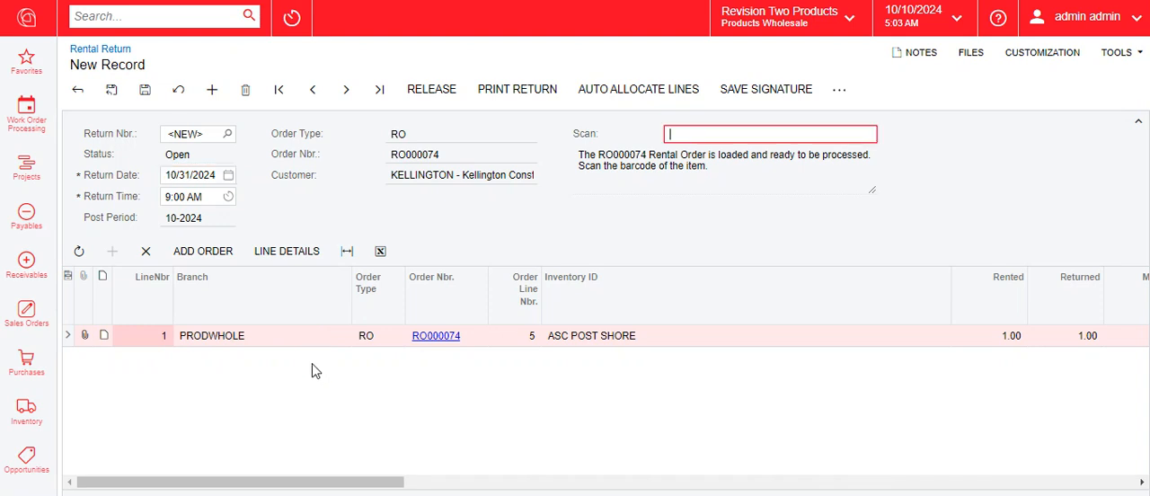
Check the return line's rental dates, return tracking and shipment number, and save and release the rental return
drag(306, 482, 856, 492)
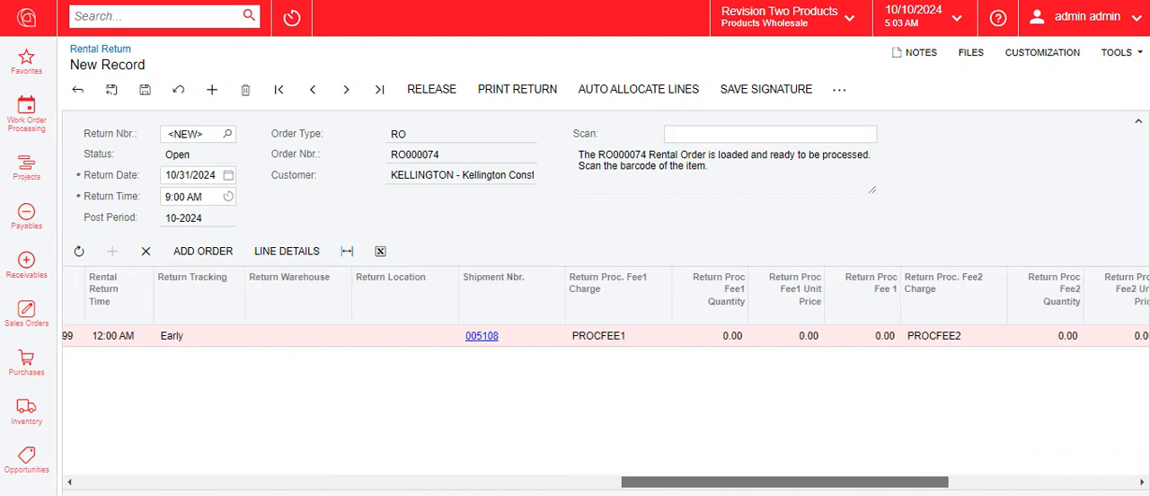
drag(693, 482, 516, 493)
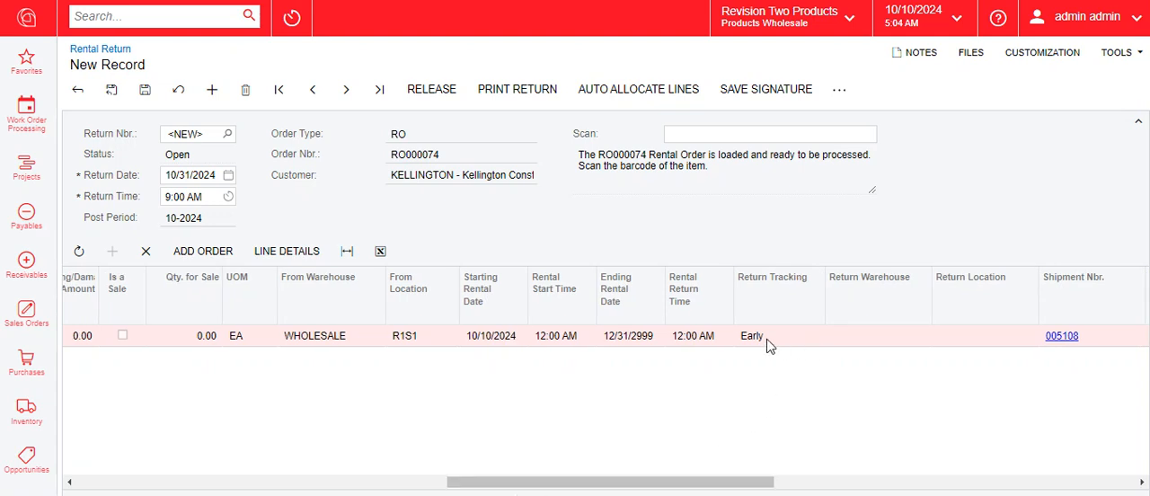
drag(740, 486, 300, 476)
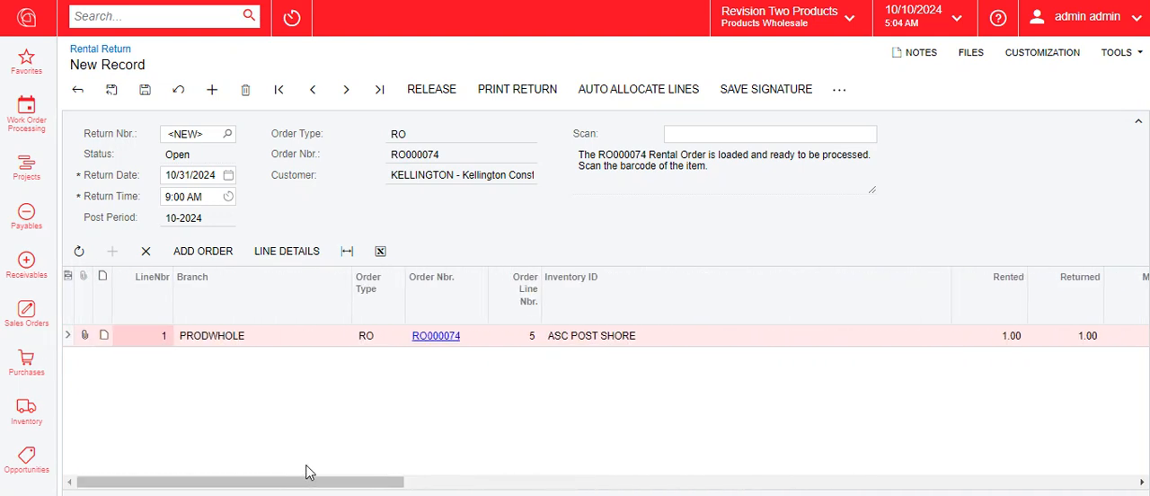
click(144, 90)
click(437, 92)
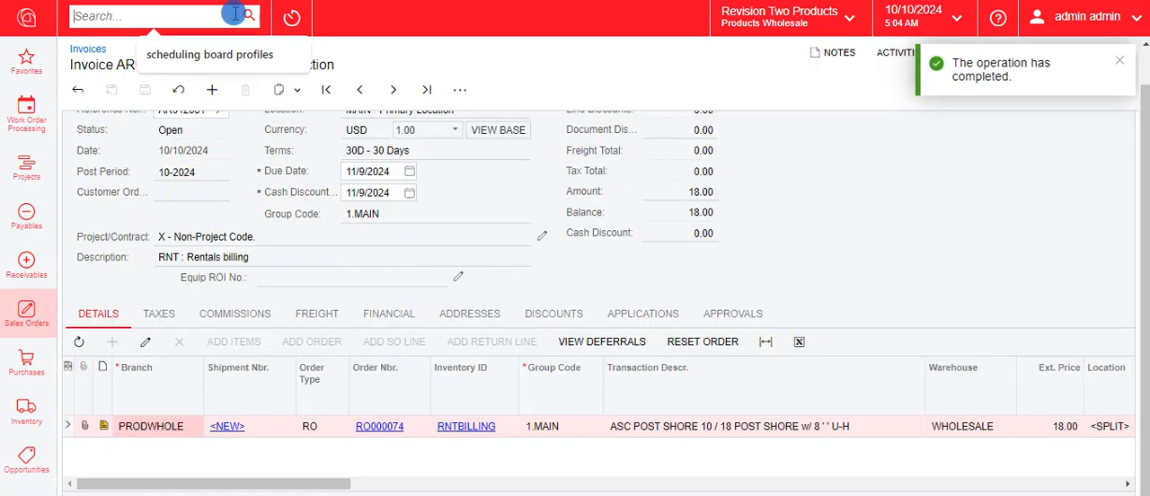
Search for "create renta" and open the Create Rental Invoices page for order RO000074
text(create )
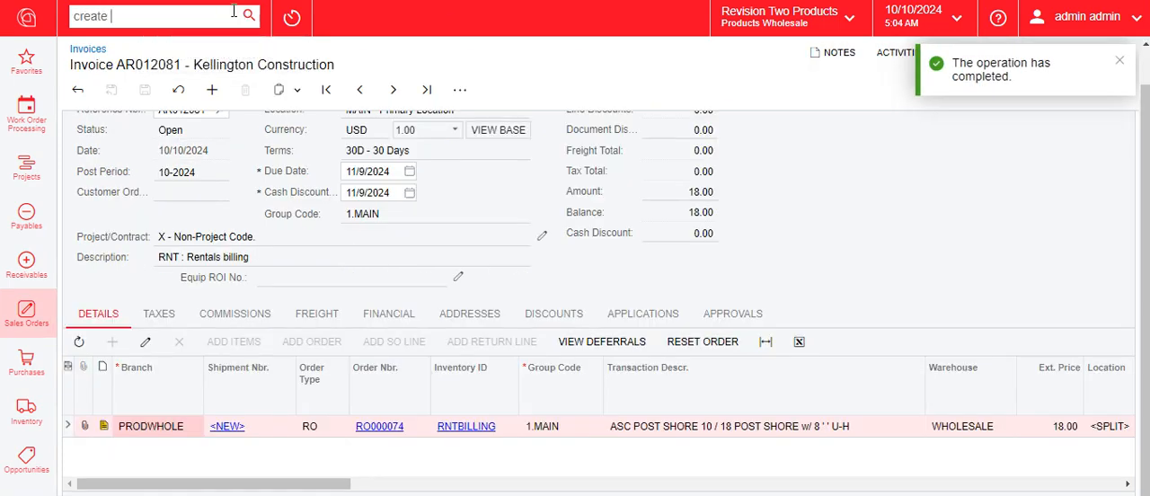
text(renta)
right_click(207, 170)
click(211, 191)
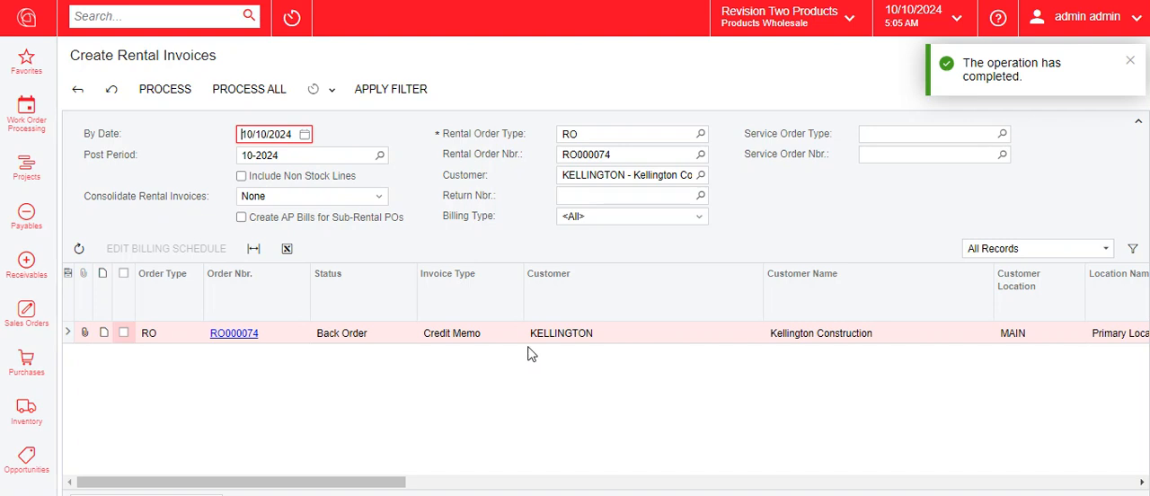
Review the credit memo line's price, billing dates and rate for ASC POST SHORE and process all rental invoices for the order
click(1131, 61)
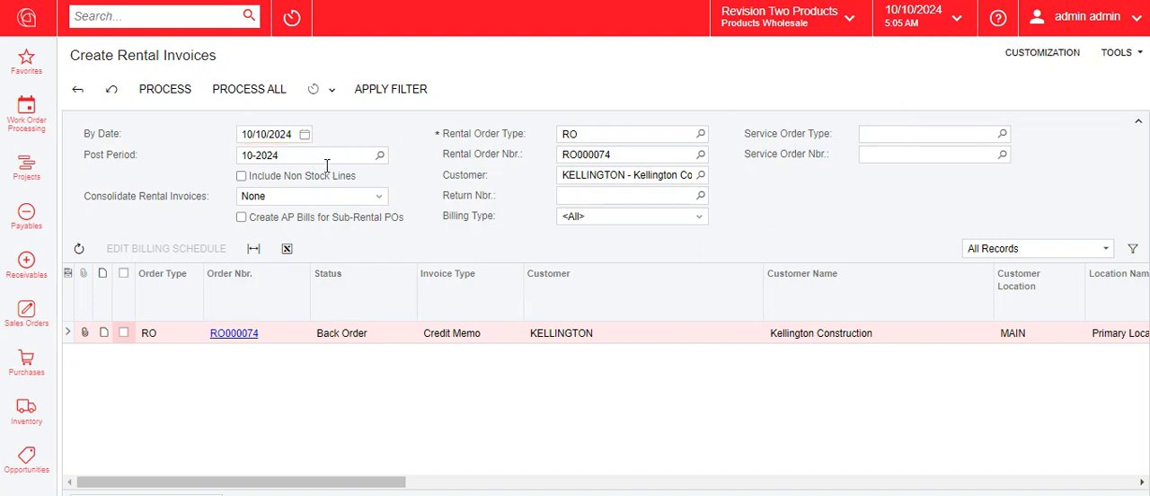
click(625, 156)
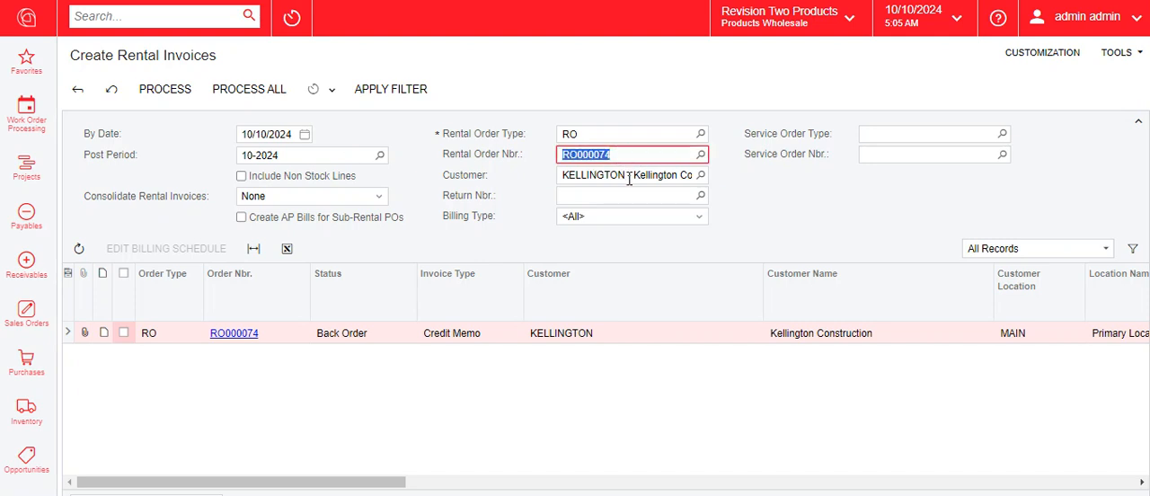
drag(381, 482, 724, 490)
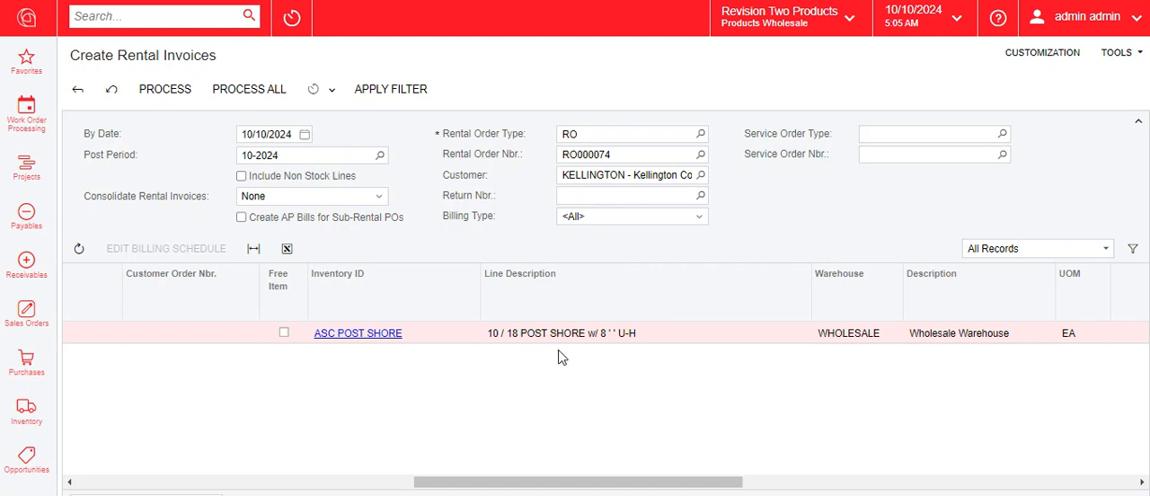
drag(626, 481, 918, 485)
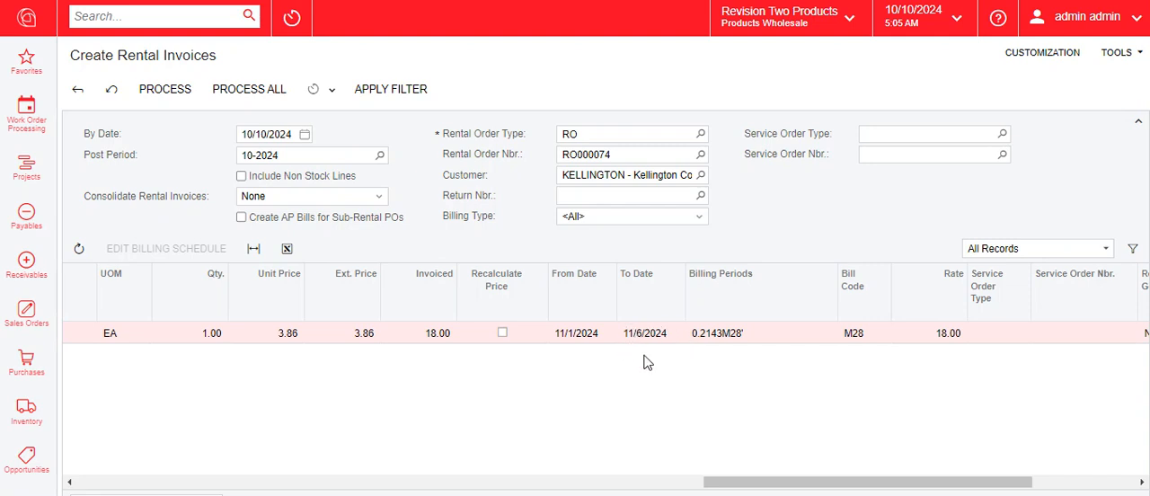
drag(842, 482, 855, 482)
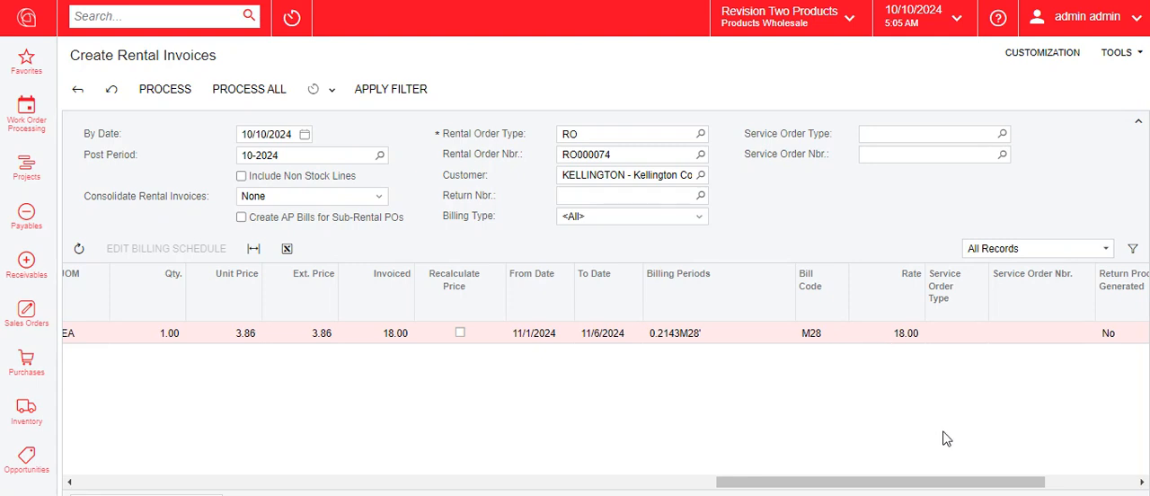
drag(930, 481, 954, 491)
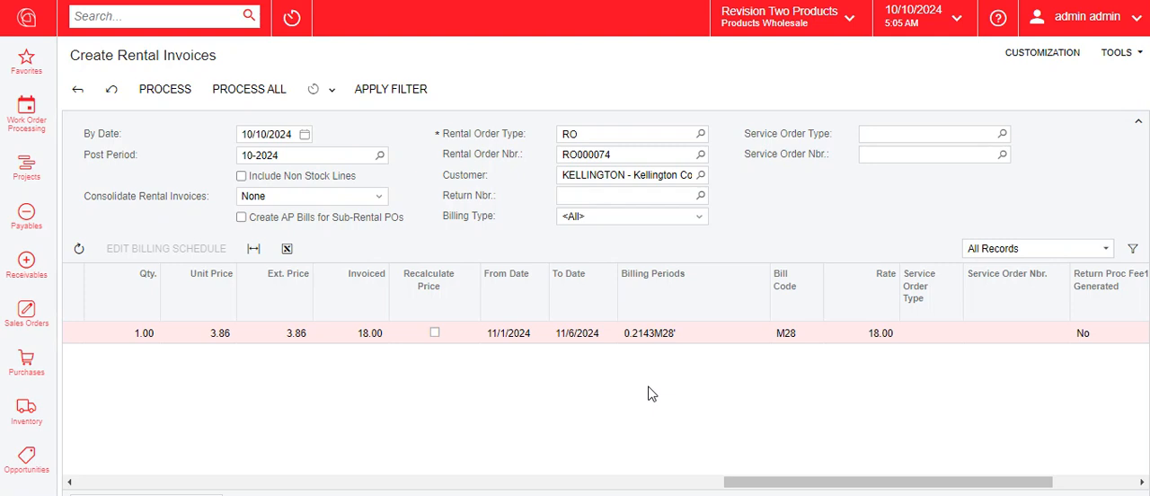
click(259, 96)
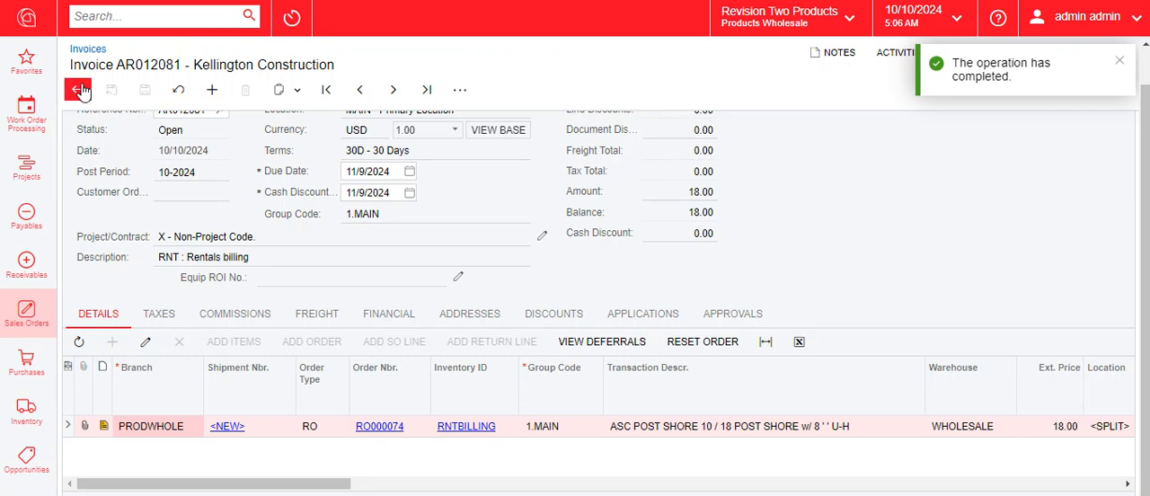
Return to the invoice list, open the newest Kellington Construction credit memo and view its line note
click(79, 86)
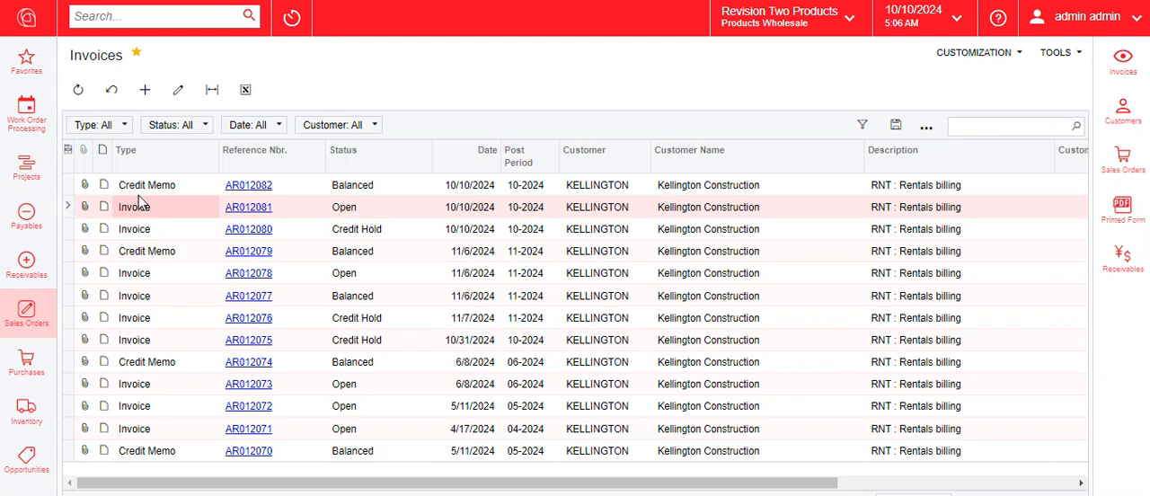
click(233, 188)
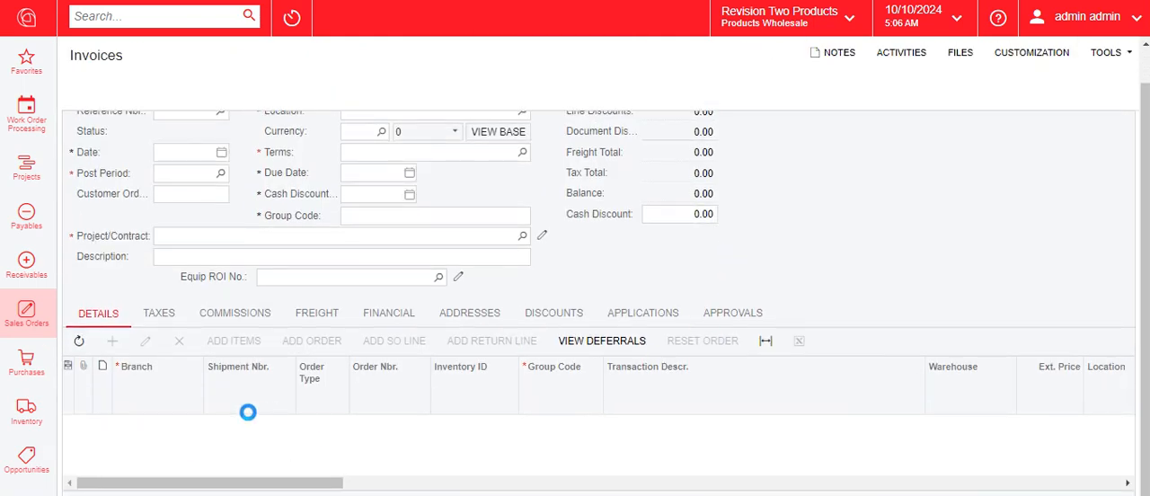
click(103, 429)
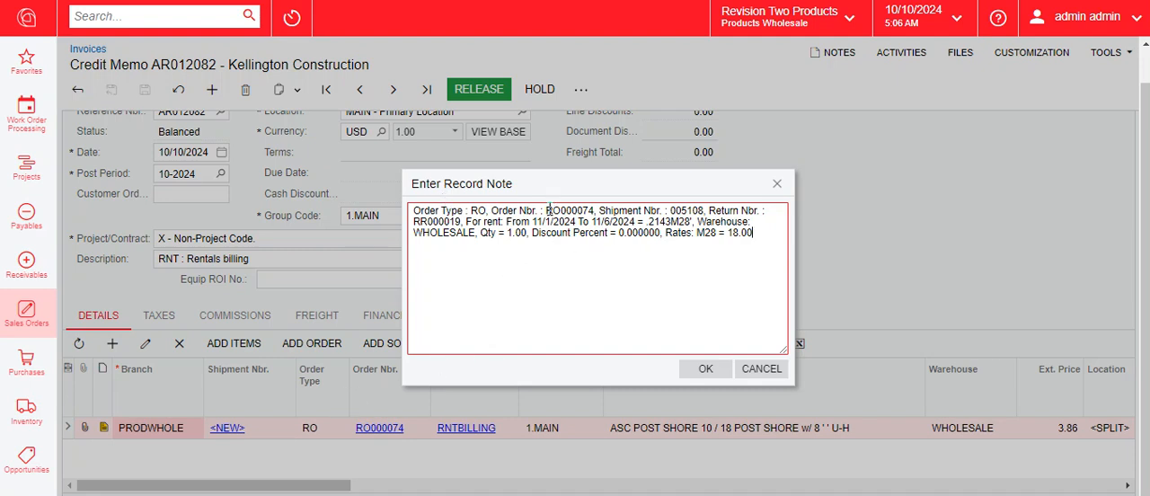
click(710, 260)
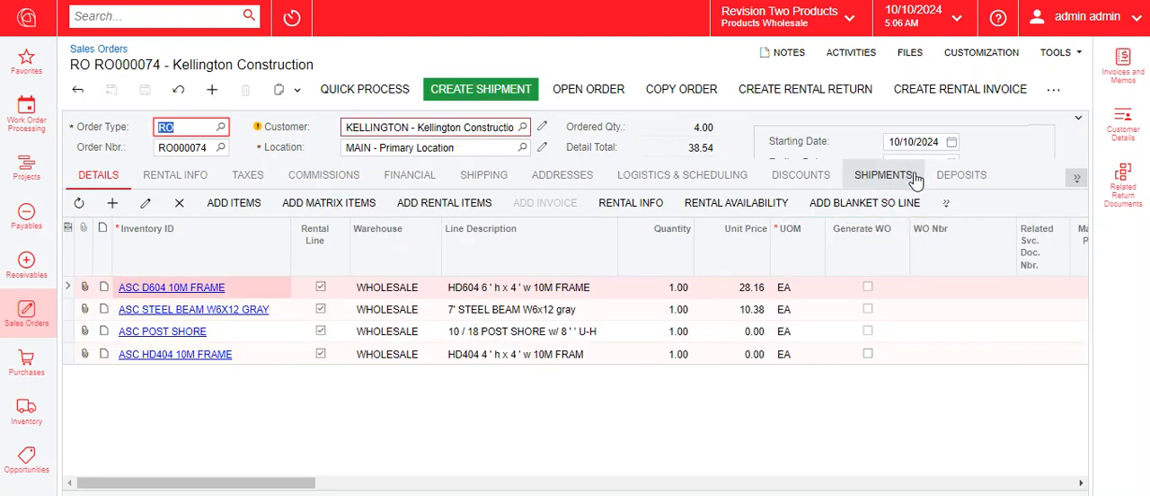
View the rental order's shipments and its list of rental invoices and returns
click(886, 177)
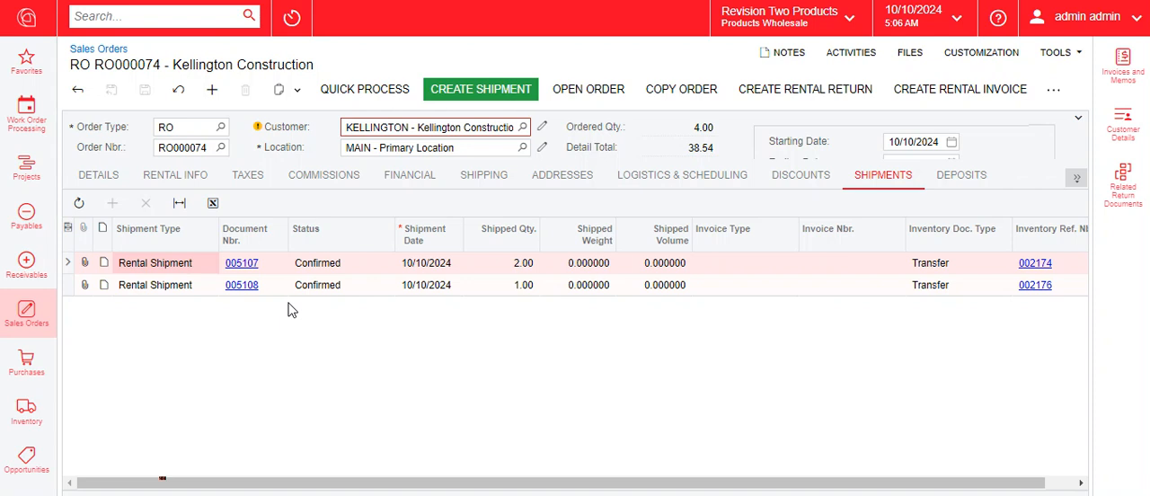
click(1075, 177)
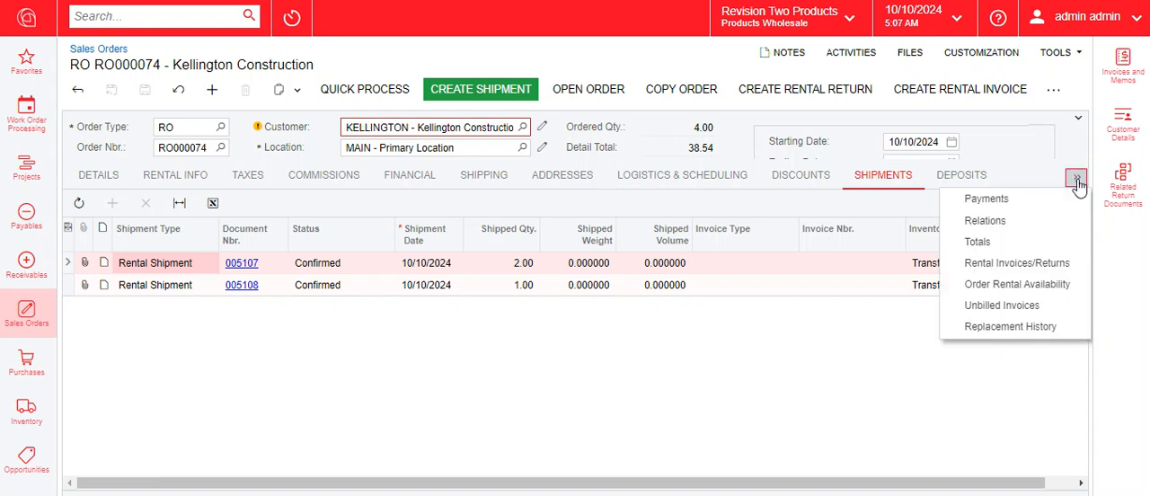
click(1062, 266)
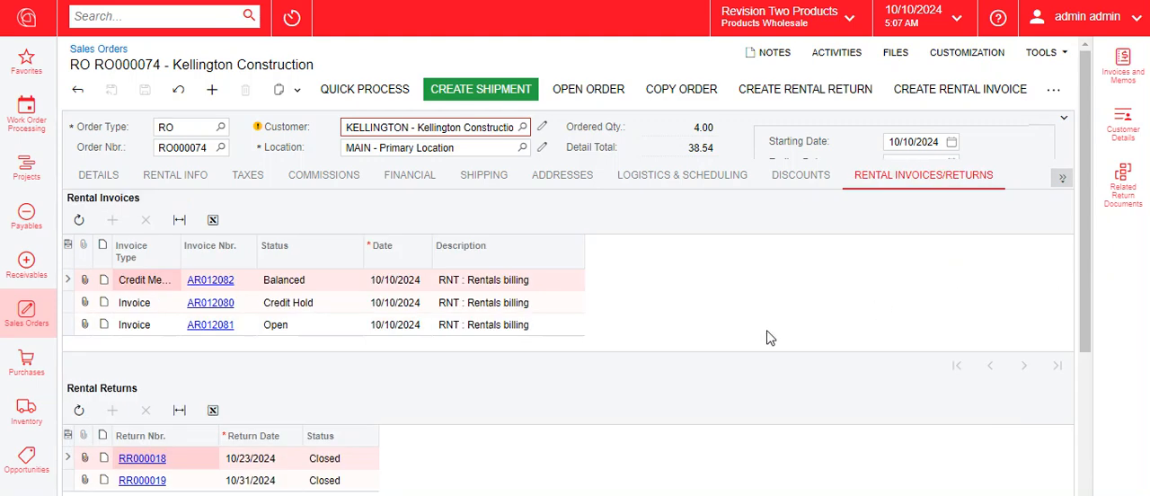